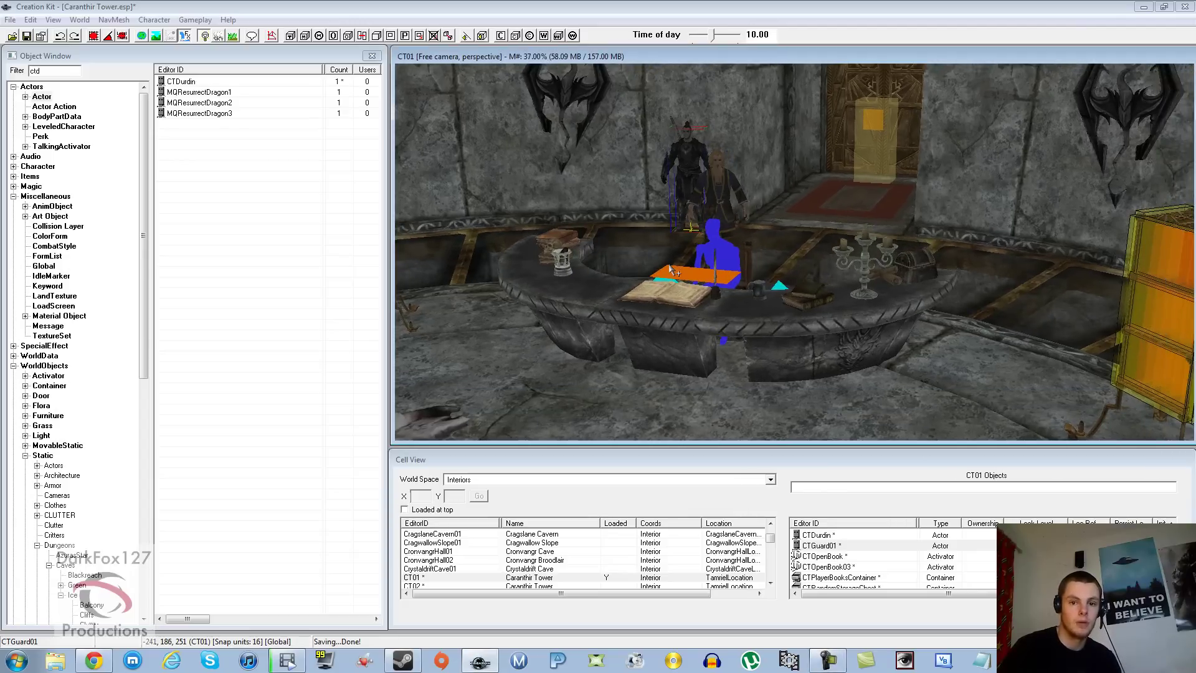
Adjust the CTDurdin actor's position and facing slightly, behind the chair at the curved desk
scroll(692, 221, up, 3)
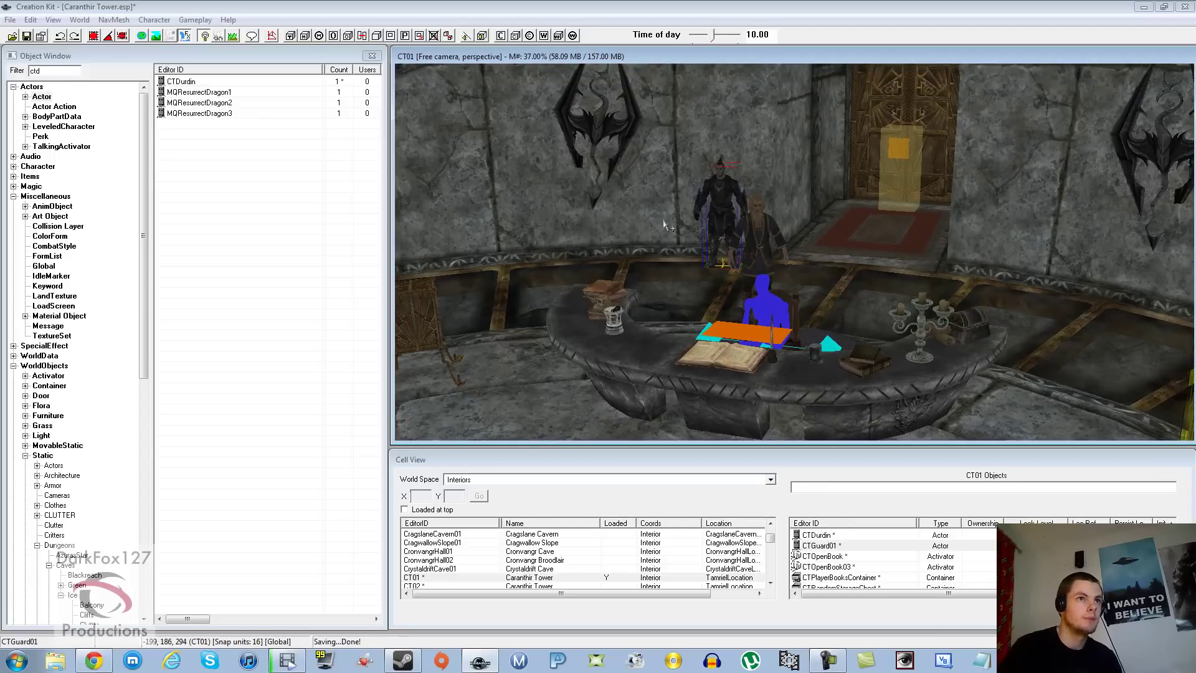
click(754, 220)
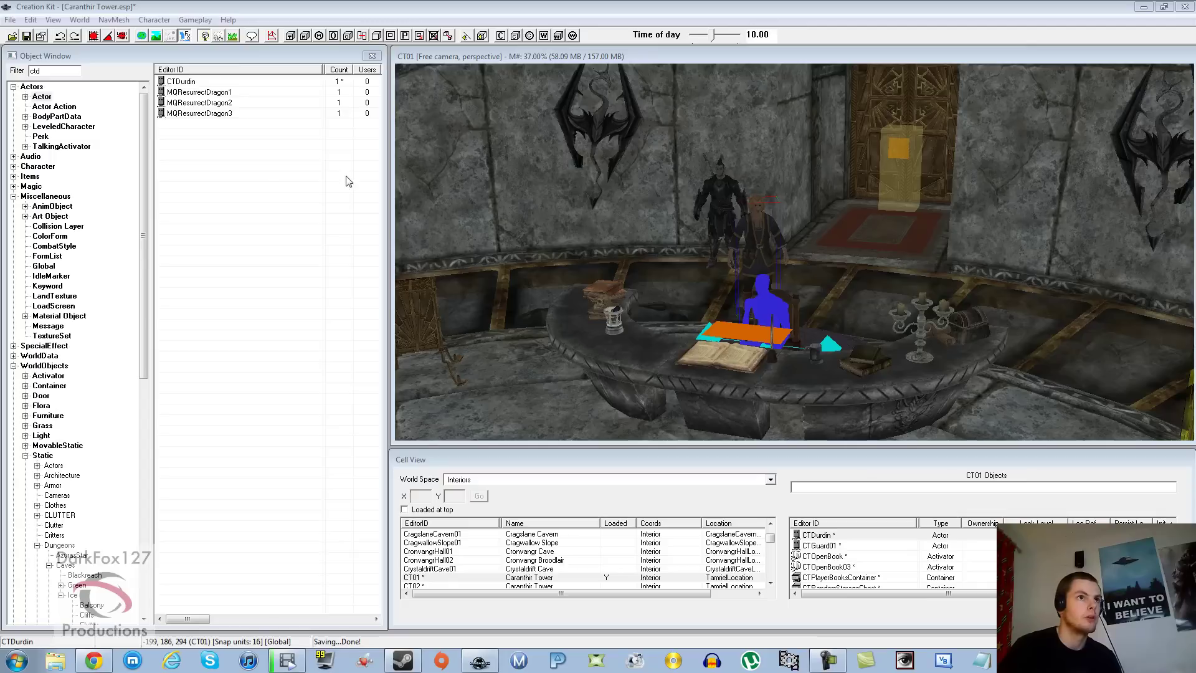
click(210, 83)
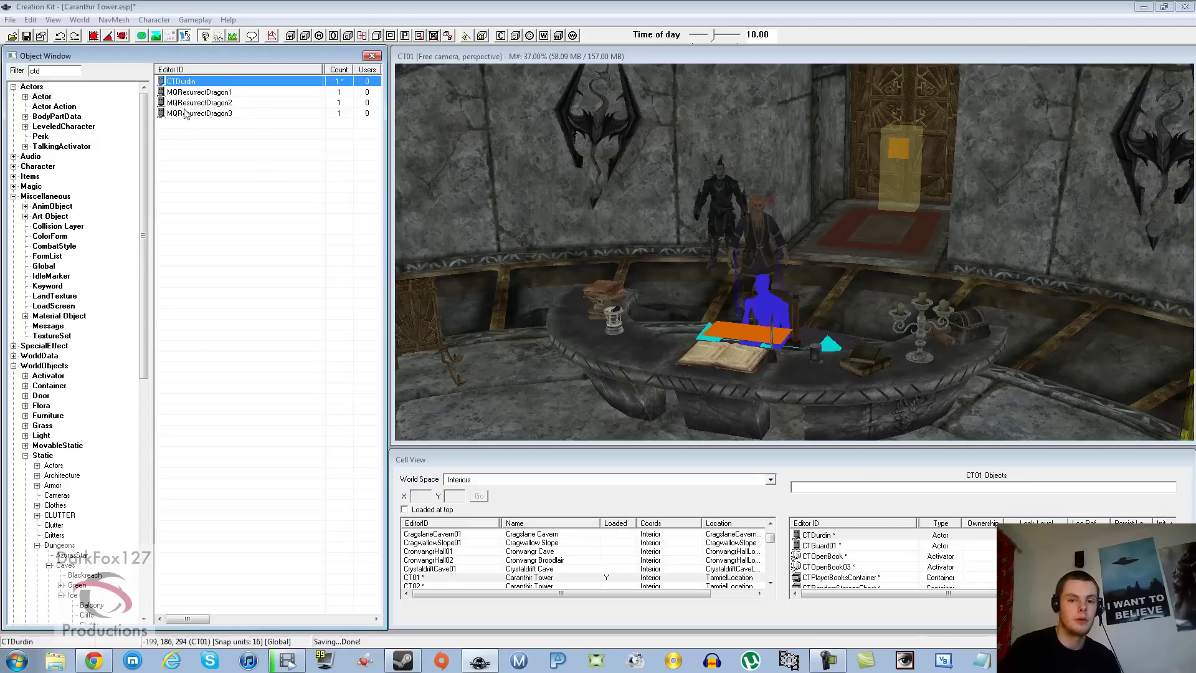
scroll(627, 247, up, 4)
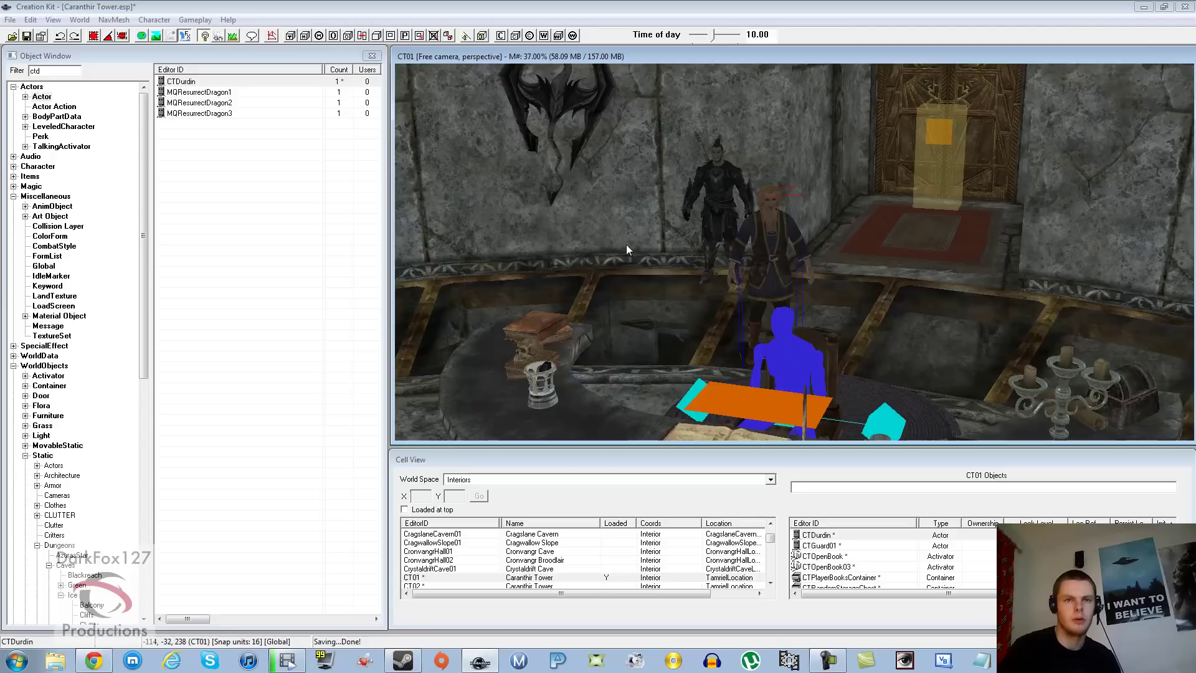
scroll(629, 245, up, 5)
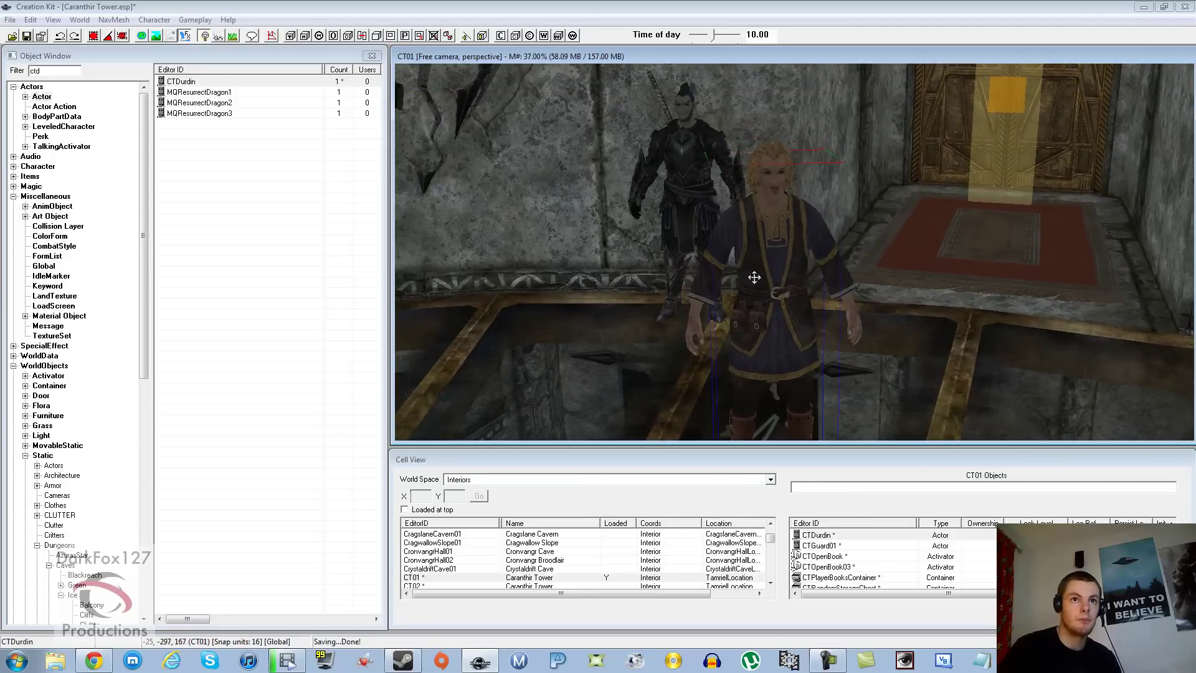
scroll(755, 278, down, 1)
scroll(755, 269, down, 8)
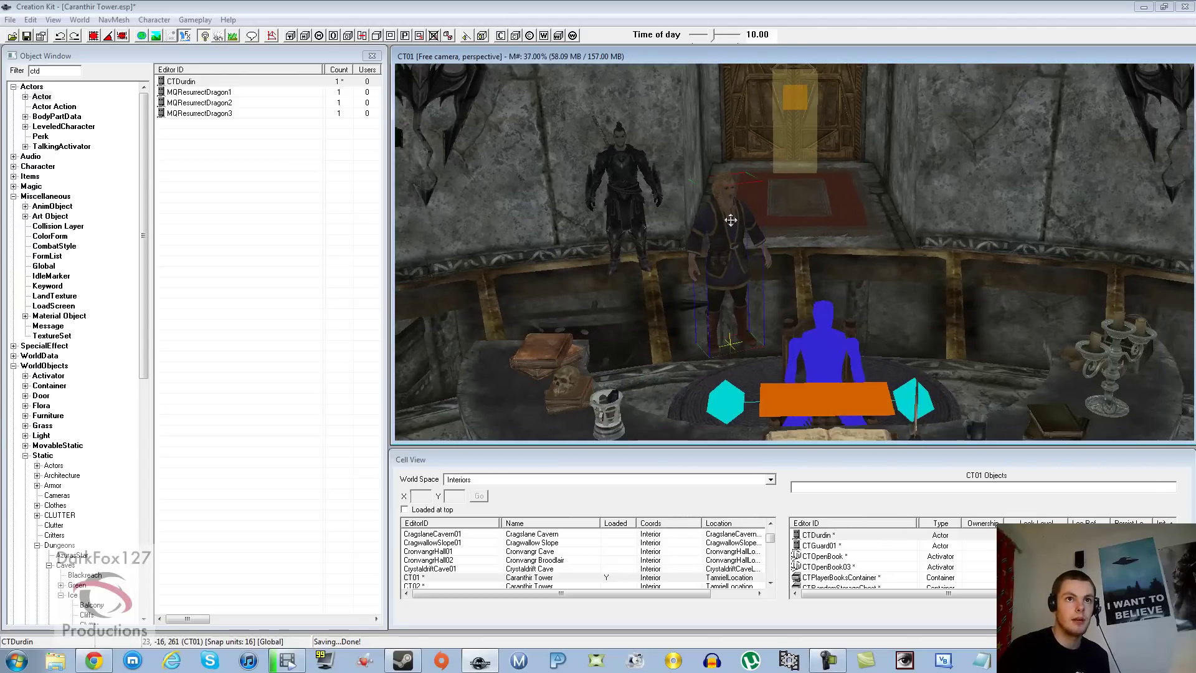
mouse_move(727, 219)
mouse_down()
mouse_move(737, 220)
mouse_move(734, 204)
mouse_up()
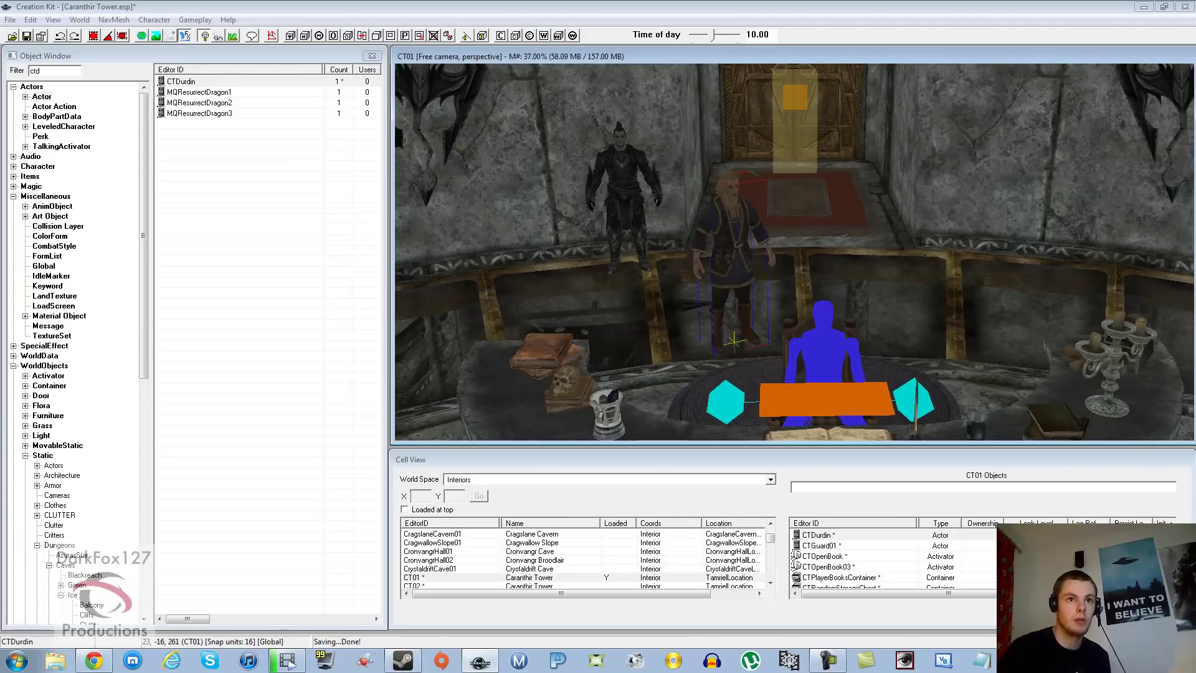
Open the CTDurdin actor for editing and show its AI package list
click(234, 149)
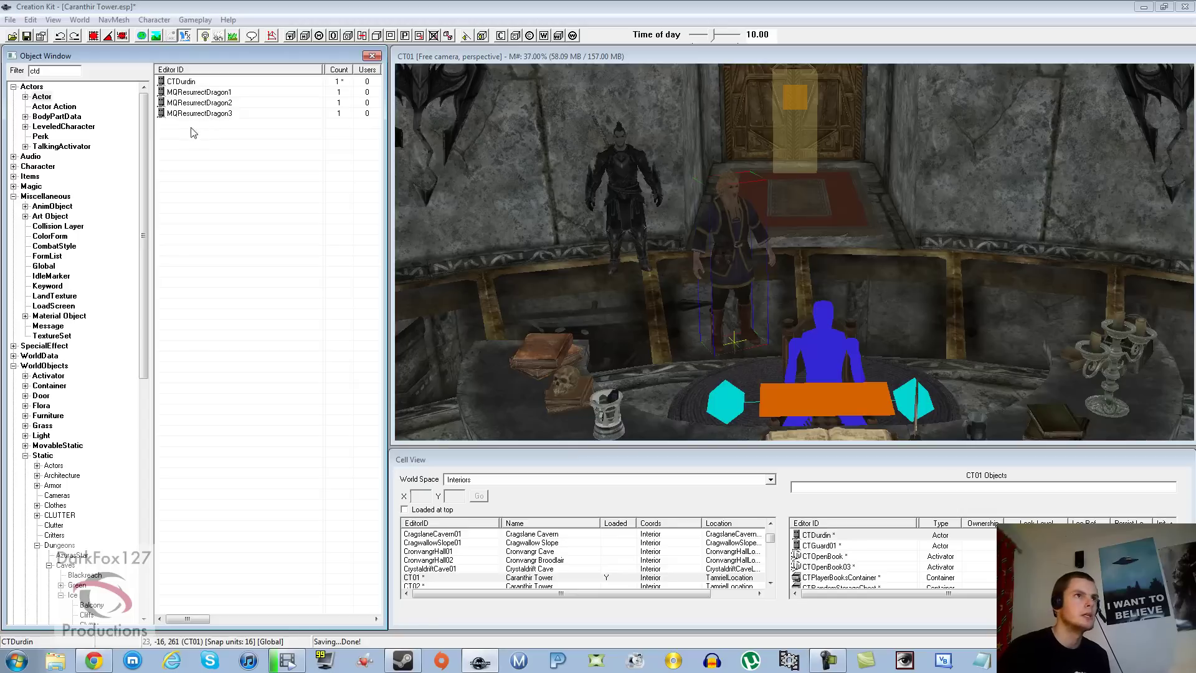
right_click(180, 84)
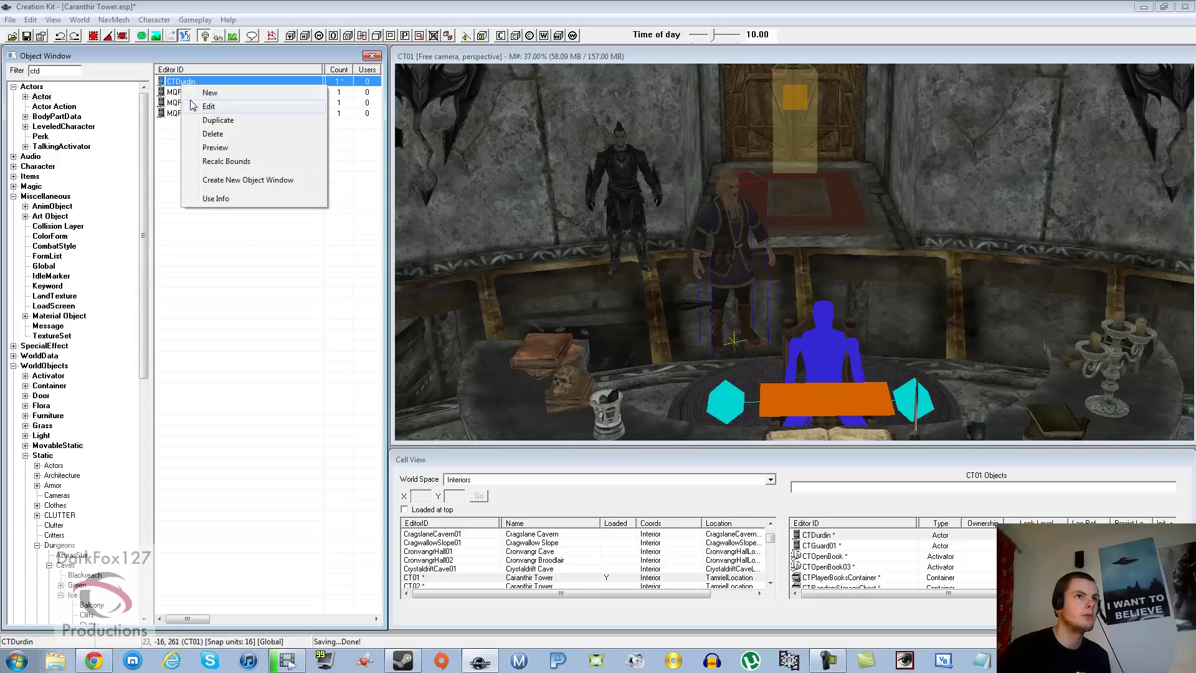
click(190, 104)
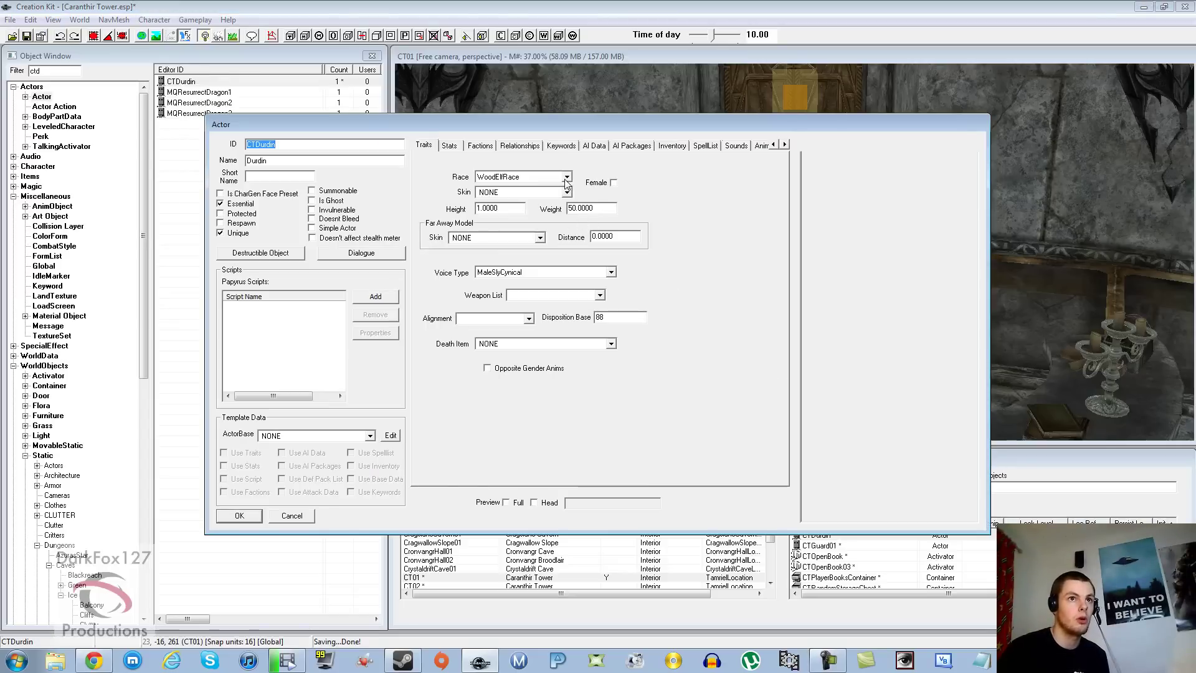
click(629, 153)
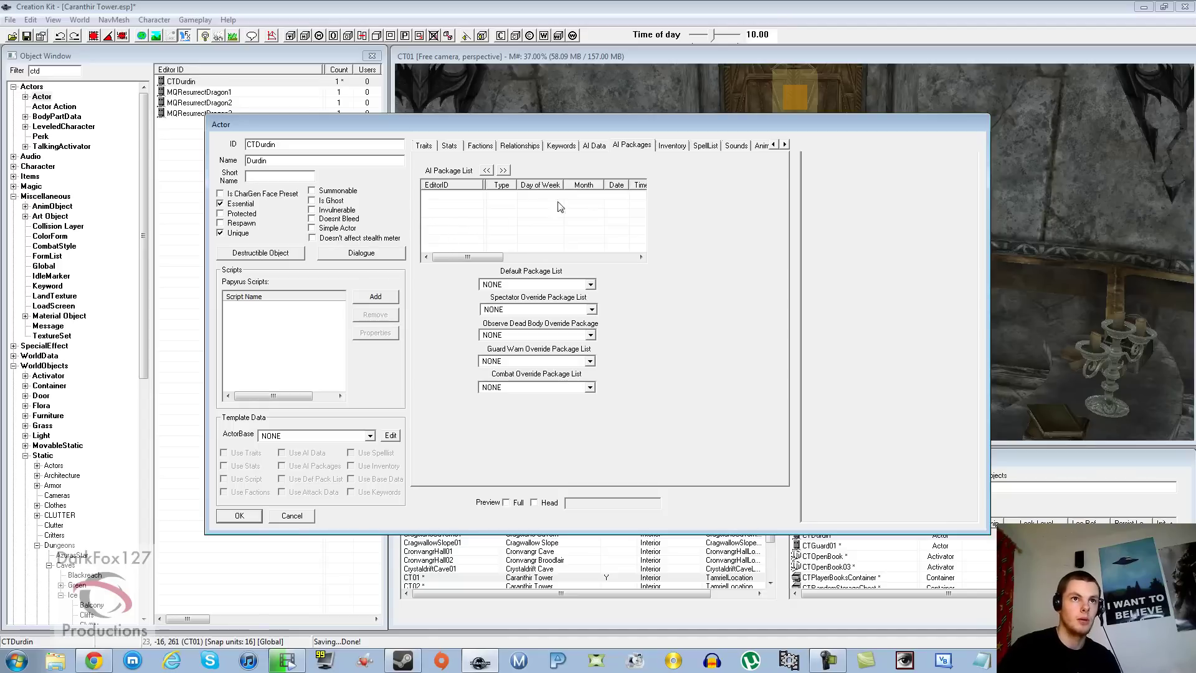
Create a new AI package for the actor with the ID CTDurdinPackageSit8x8
right_click(495, 212)
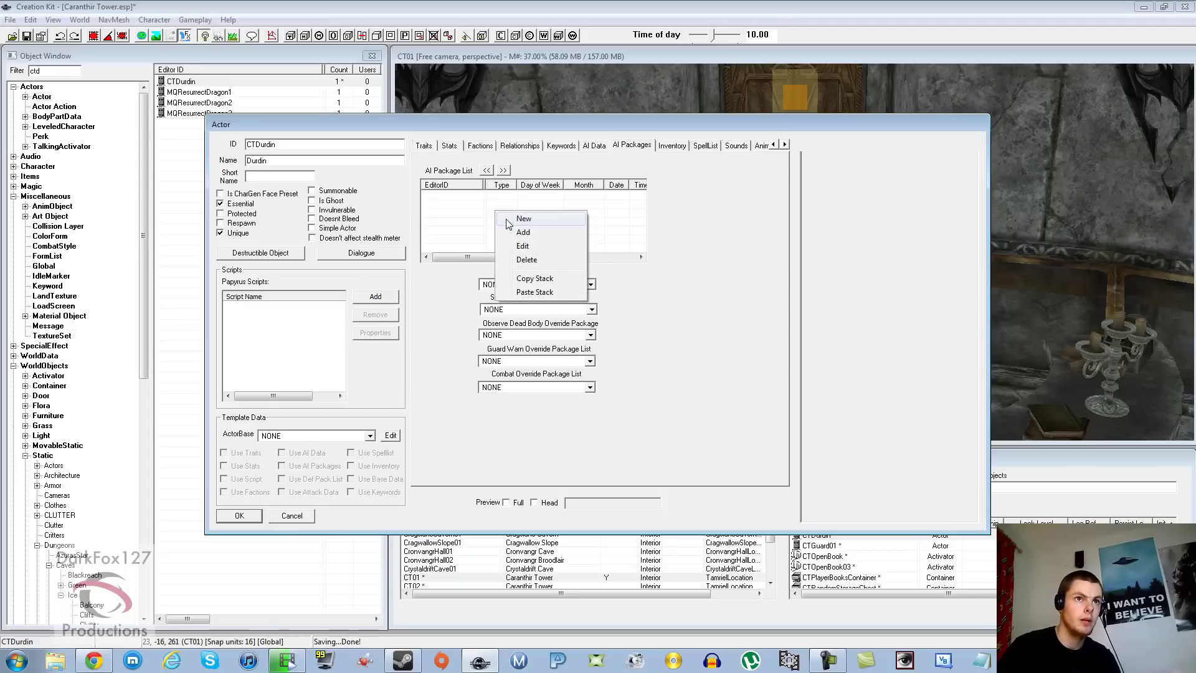
click(506, 220)
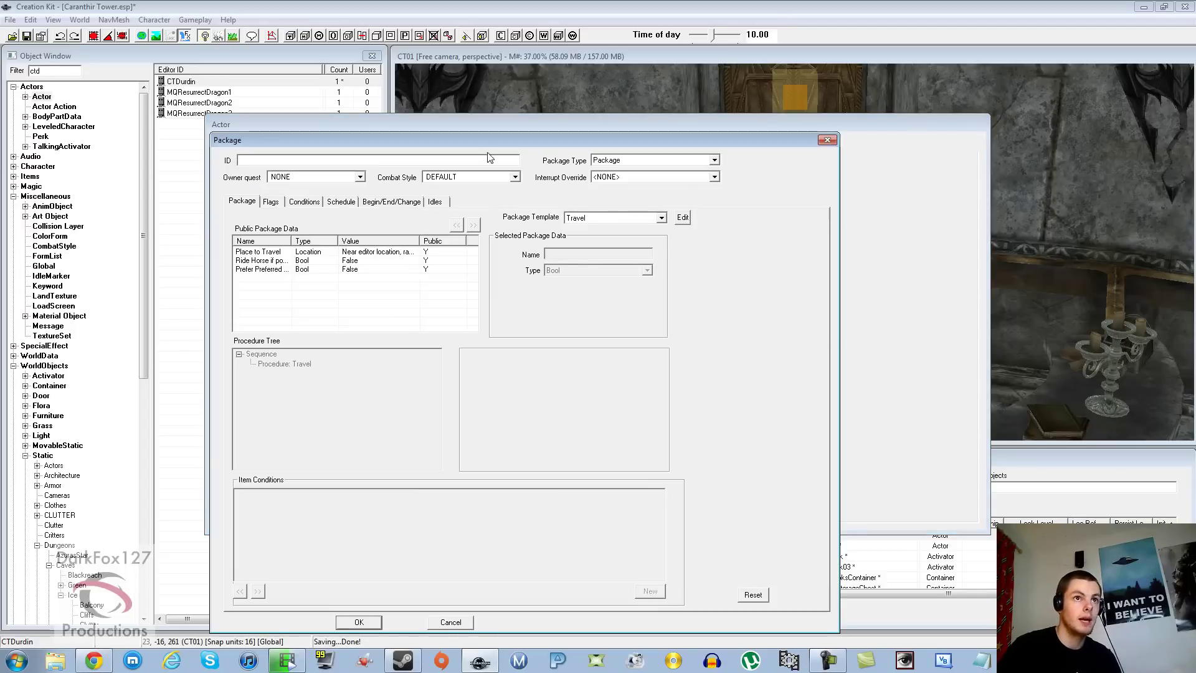
drag(491, 143, 520, 121)
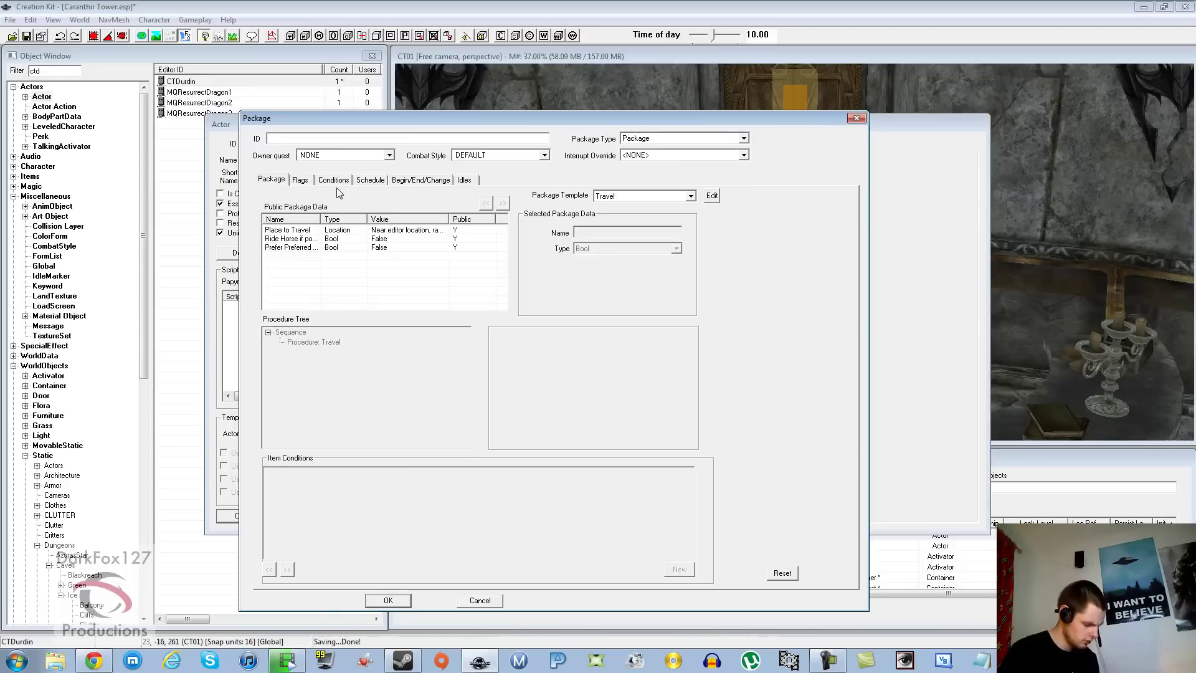
text(CTDurdin)
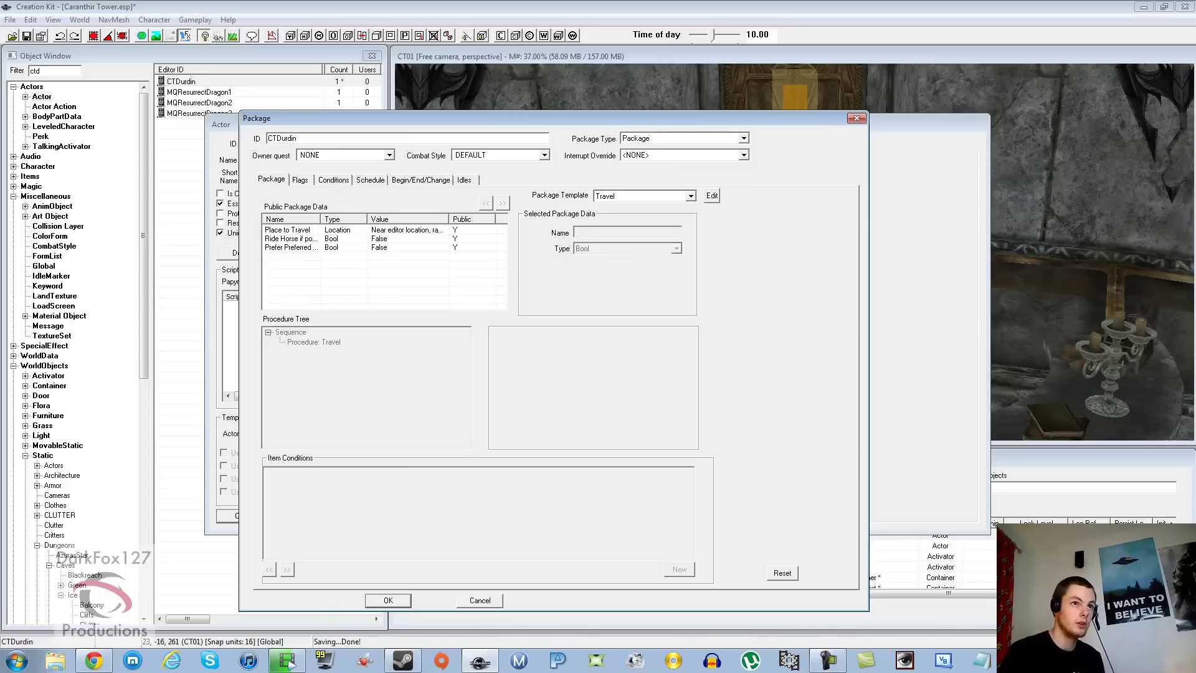
text(Package)
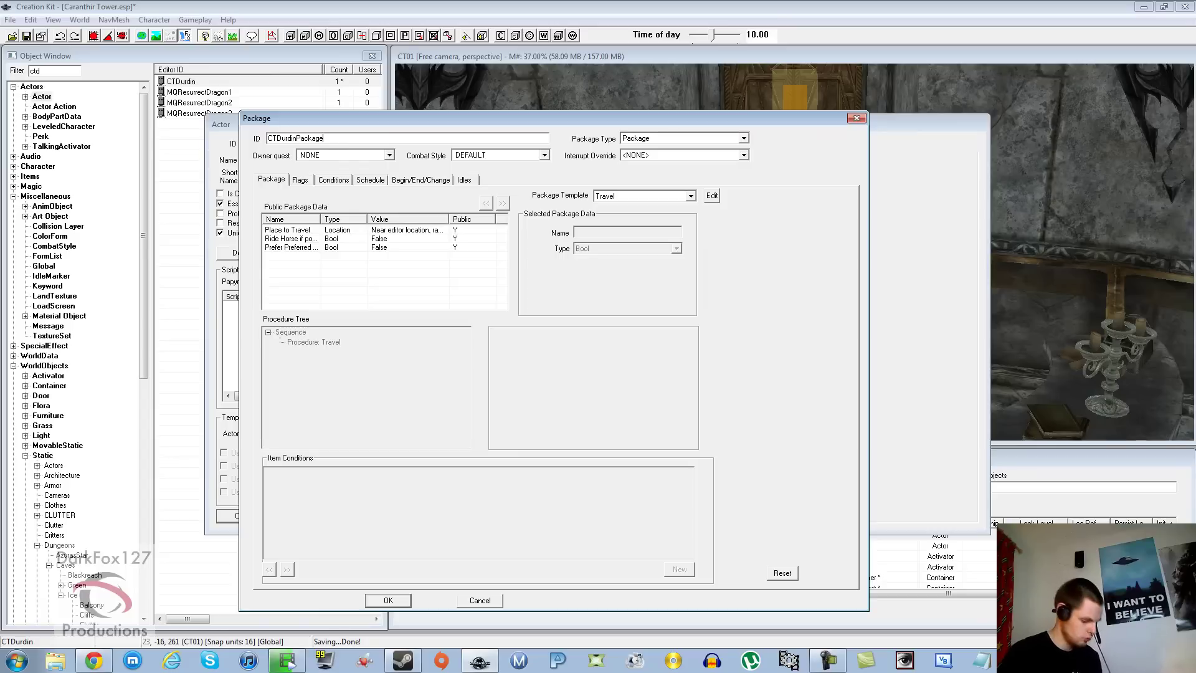
text(Sit8x8)
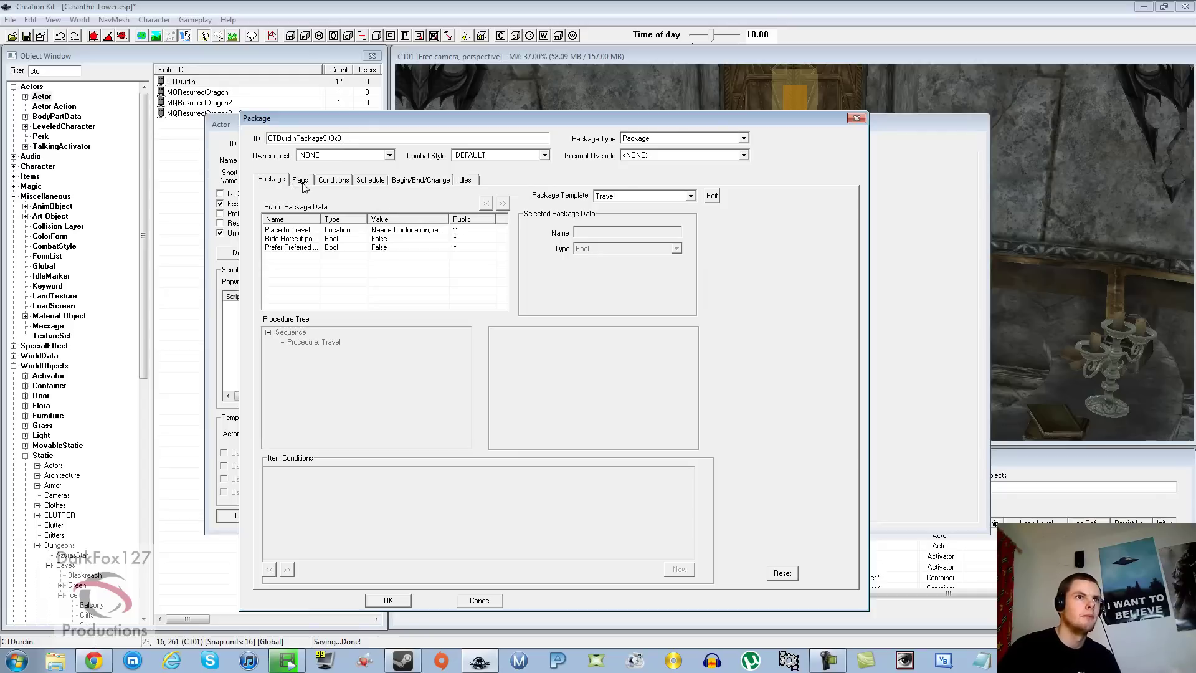
Try the SandboxAndKeepEyeOn package template and examine its Sandbox procedure
click(626, 198)
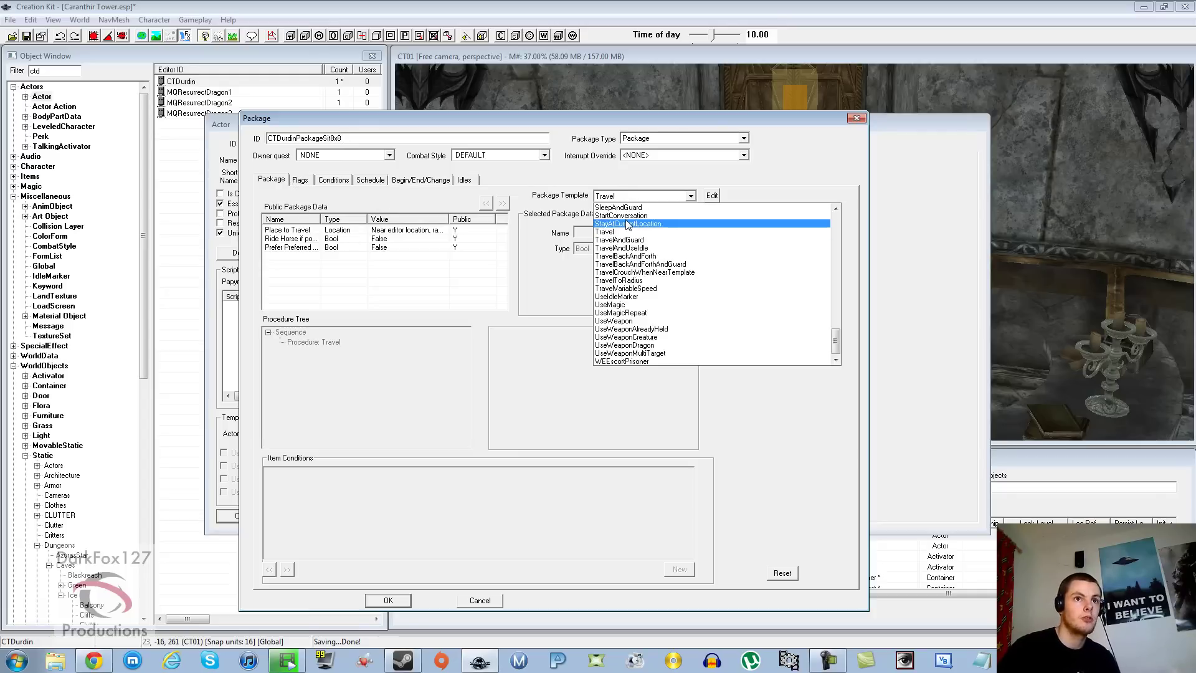
scroll(717, 268, up, 10)
click(685, 224)
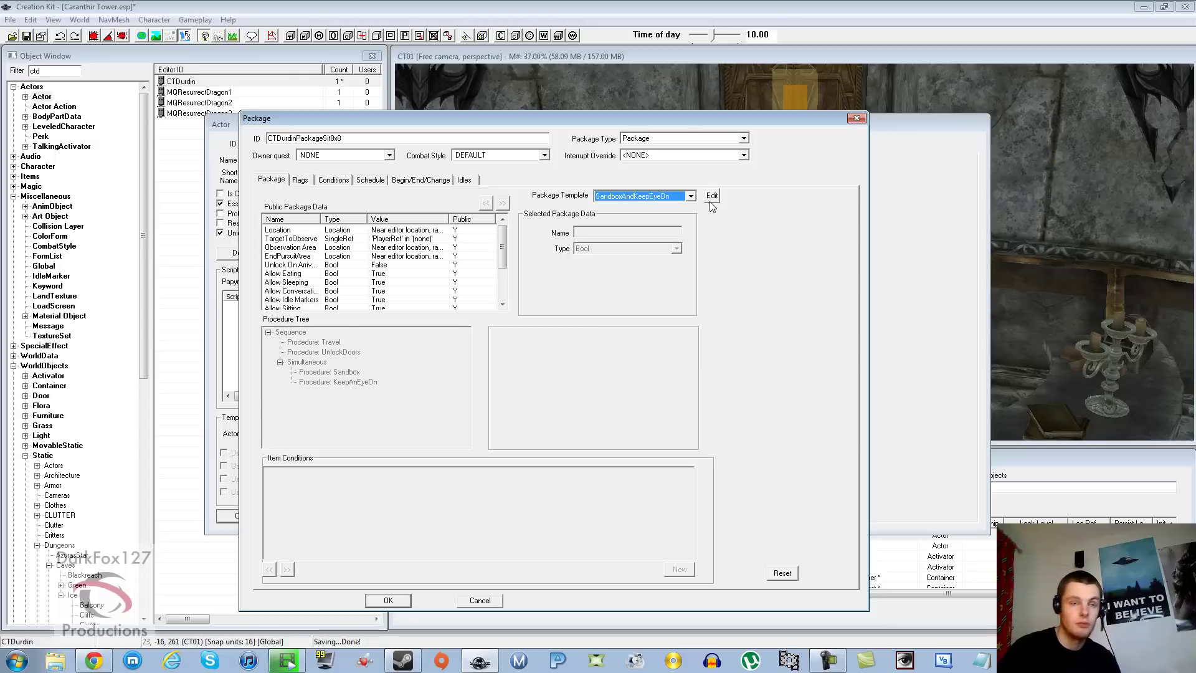
click(711, 196)
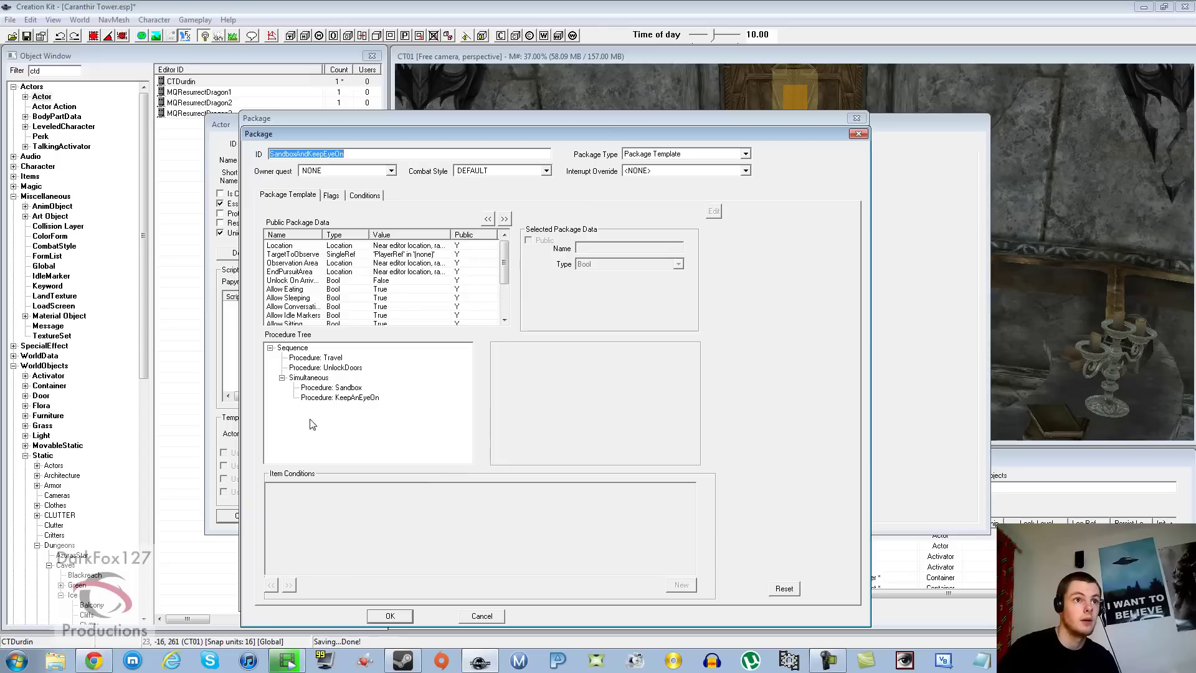
click(316, 398)
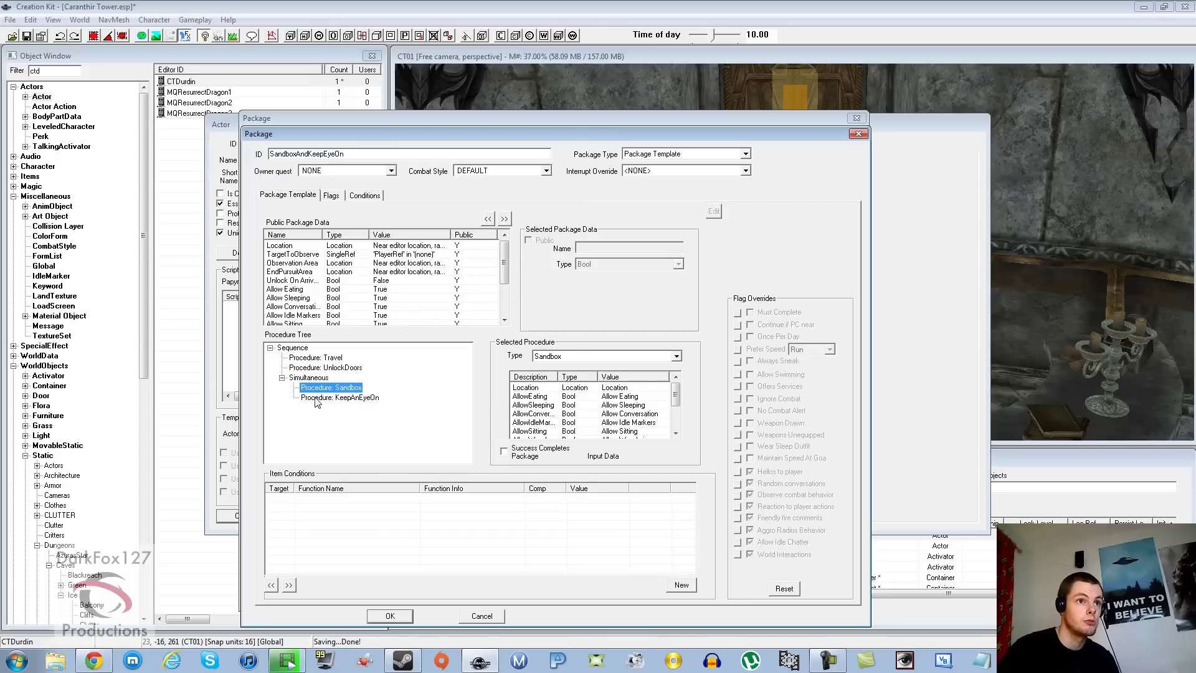
click(859, 133)
Try the Sit package template and examine its Sit Location data
click(640, 197)
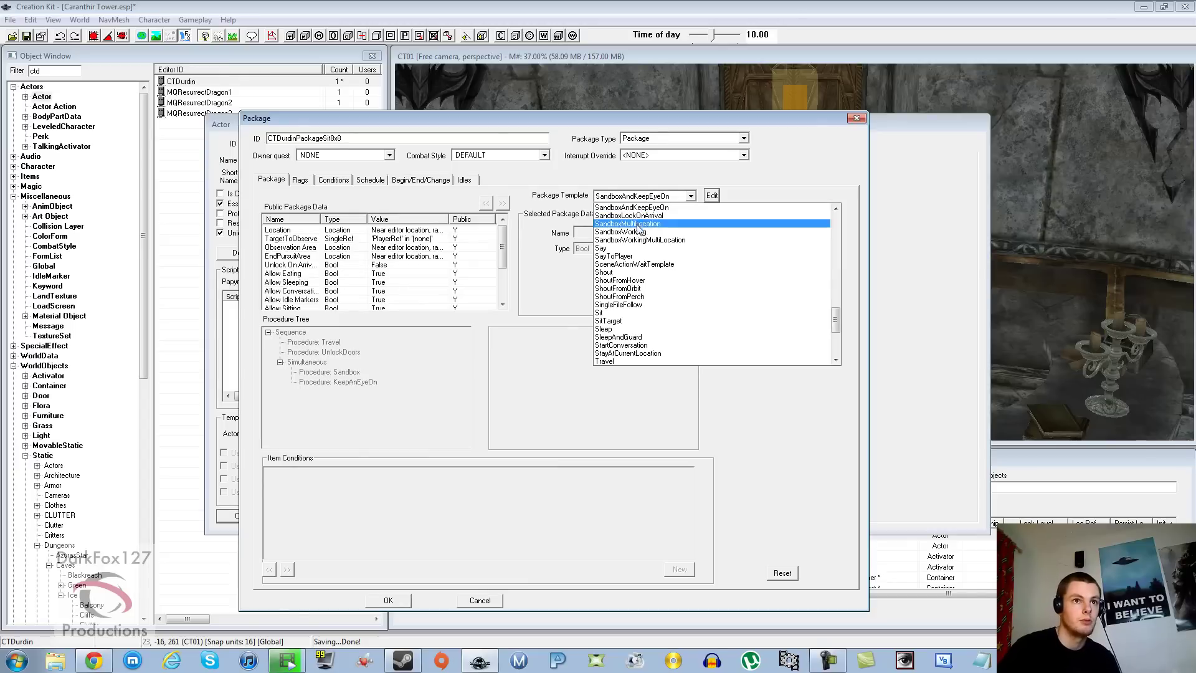
scroll(639, 242, up, 4)
scroll(638, 243, up, 2)
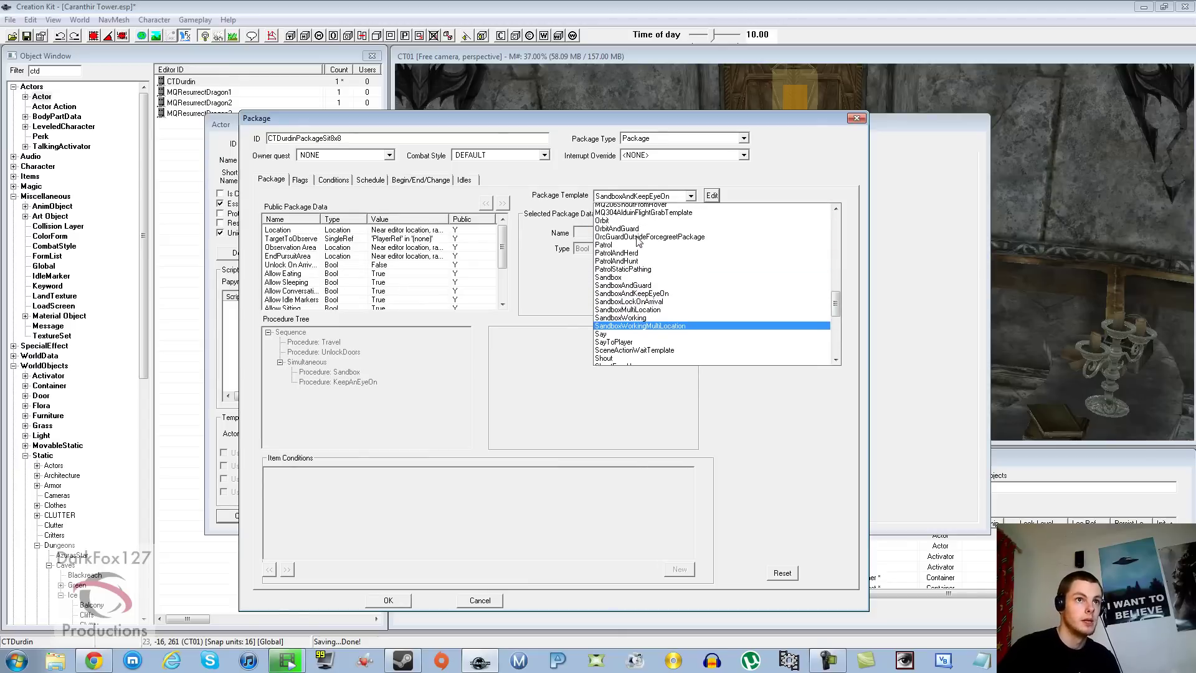
scroll(639, 243, down, 2)
scroll(639, 243, down, 3)
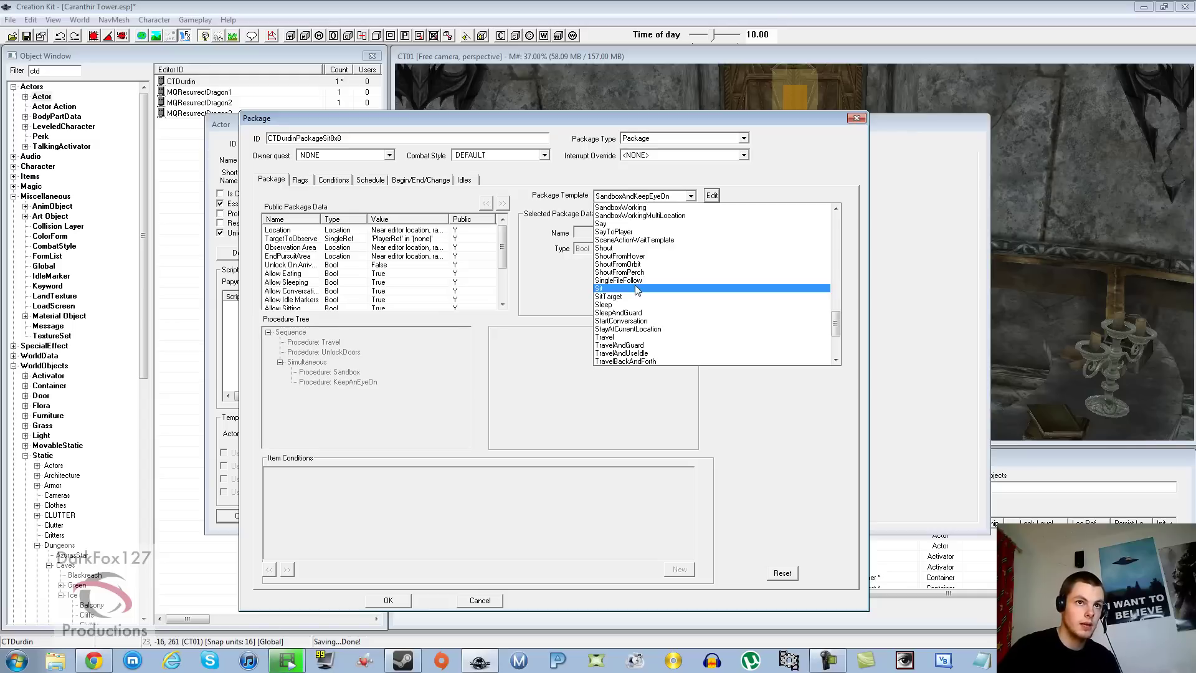
click(637, 289)
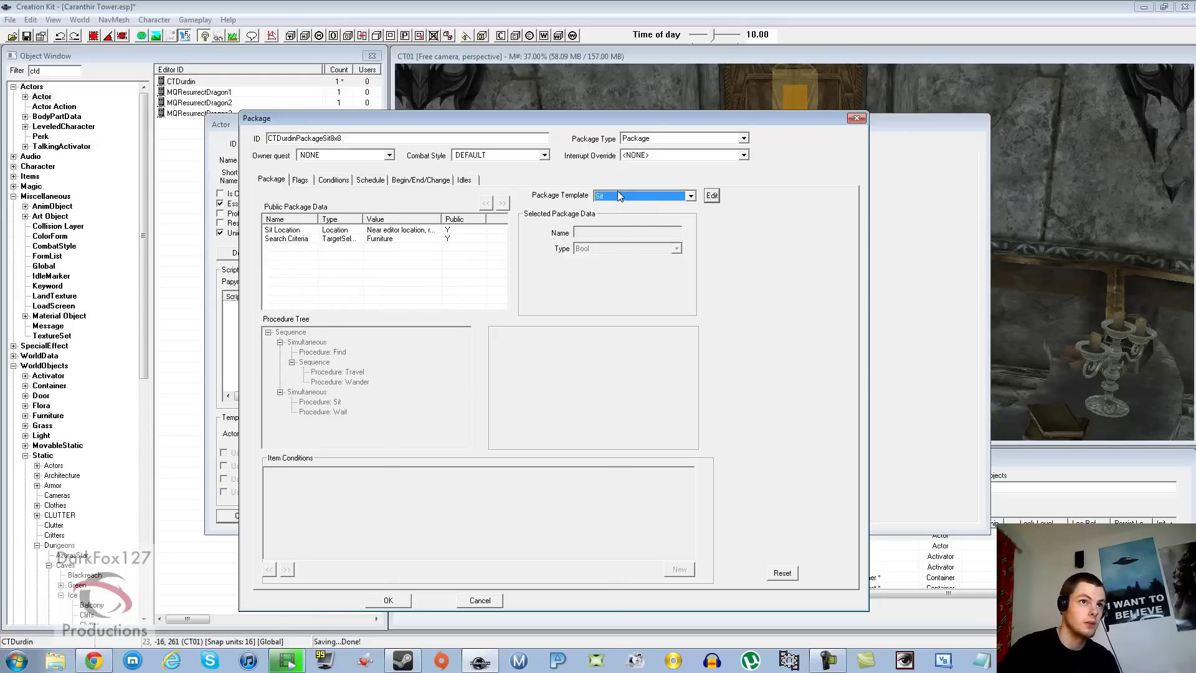
click(401, 231)
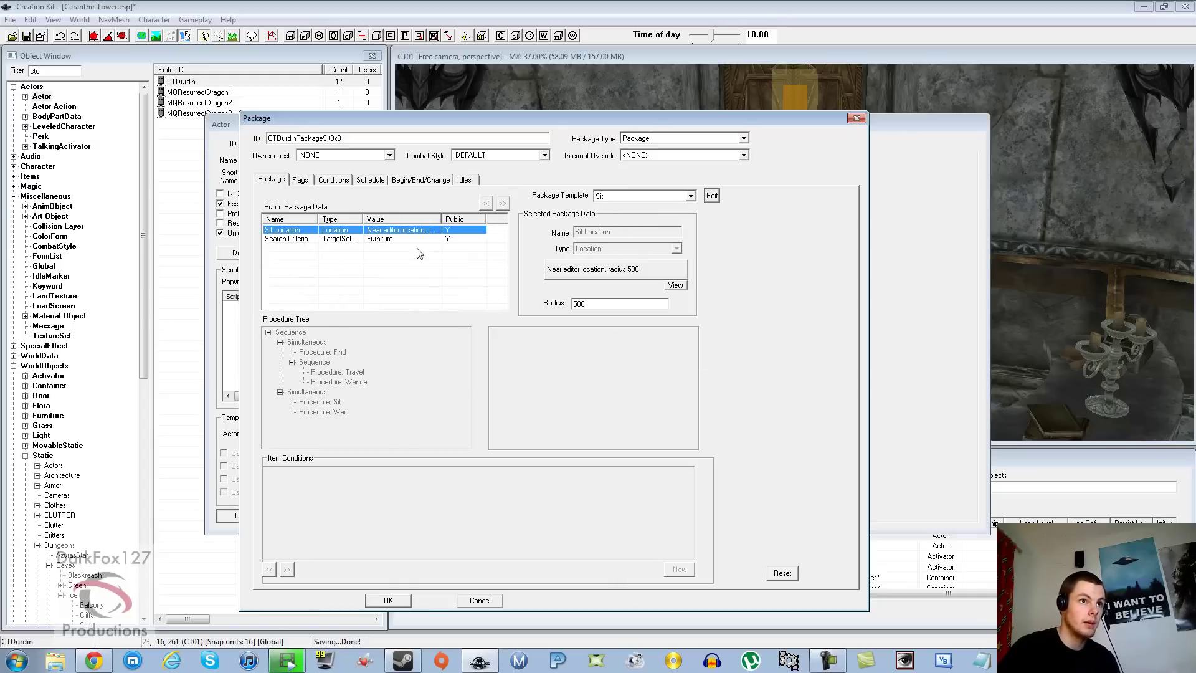
Set the package template to SitTarget and select its target entry
click(637, 199)
click(639, 225)
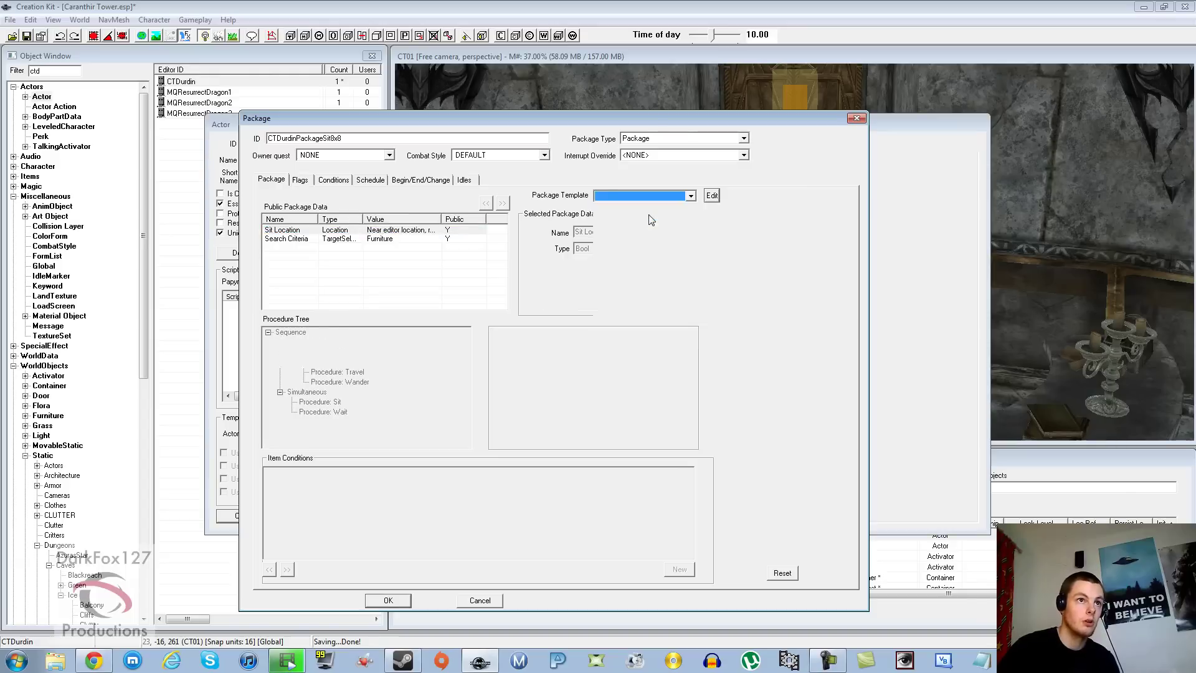
click(356, 229)
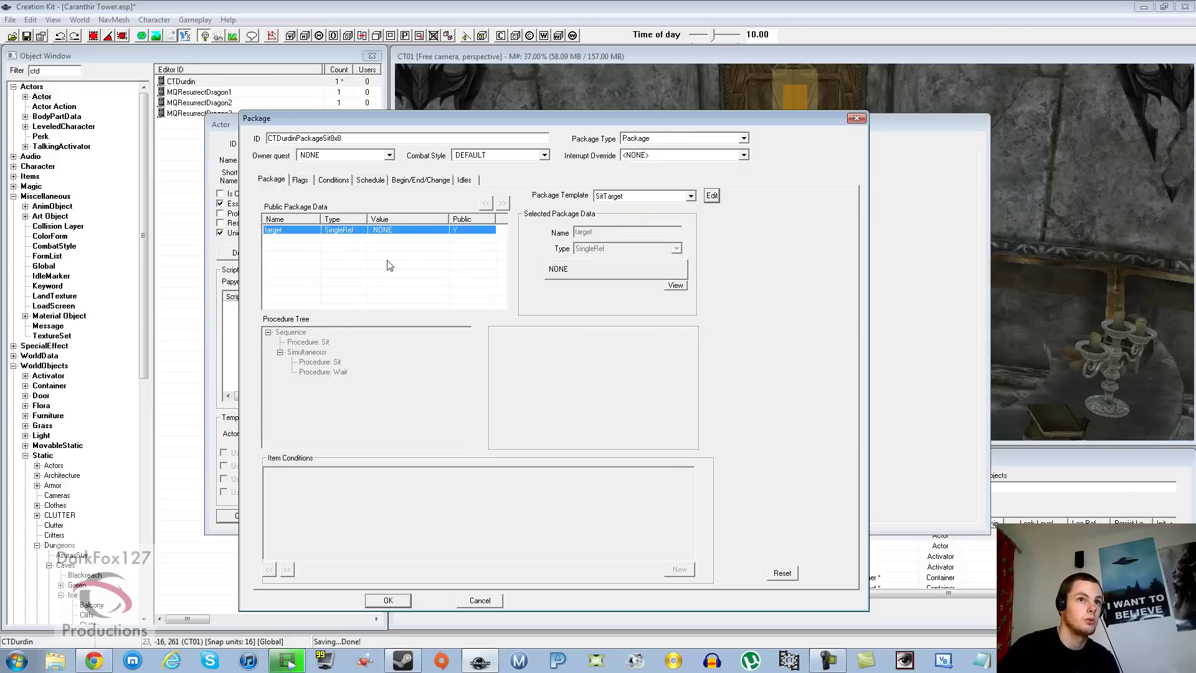
Set the package target to a specific reference, choosing the NobleChair02RL chair behind the desk in cell CT01
double_click(580, 271)
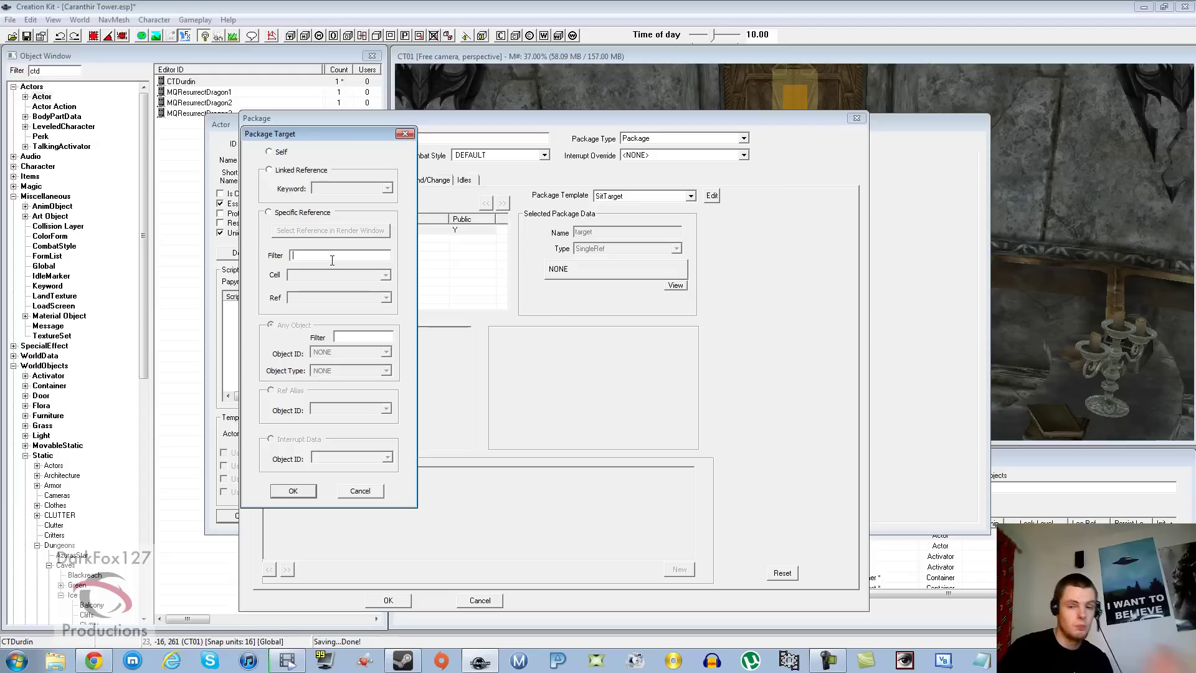
click(343, 260)
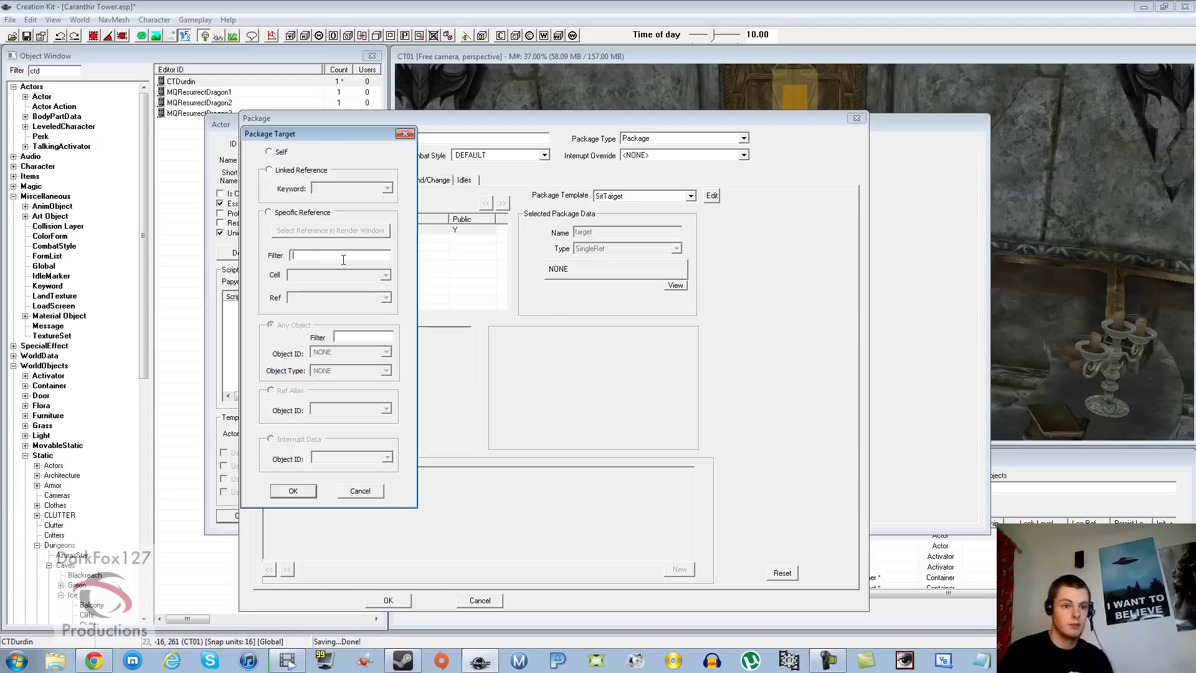
click(301, 213)
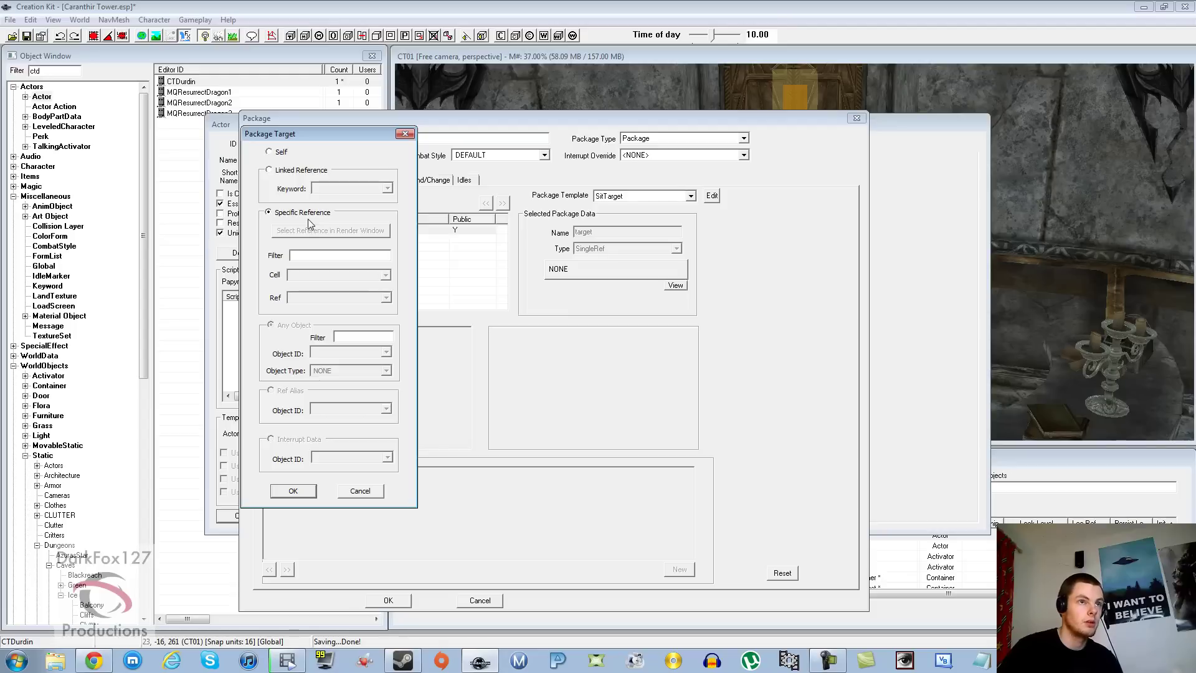
click(306, 230)
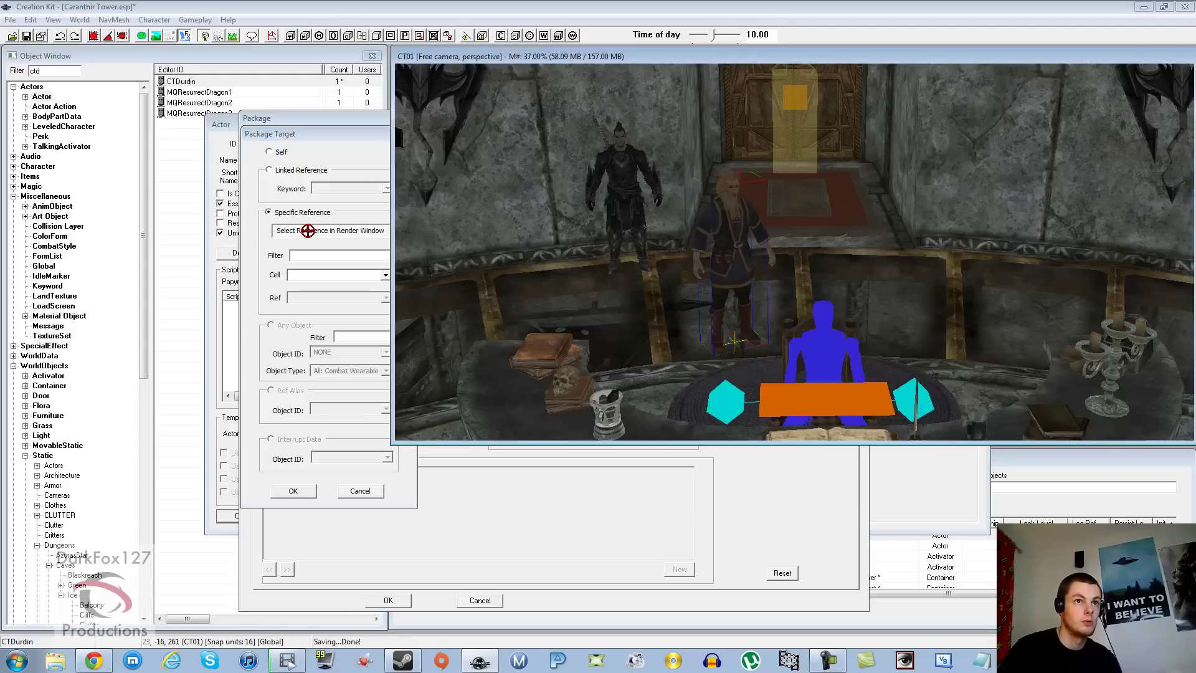
double_click(792, 329)
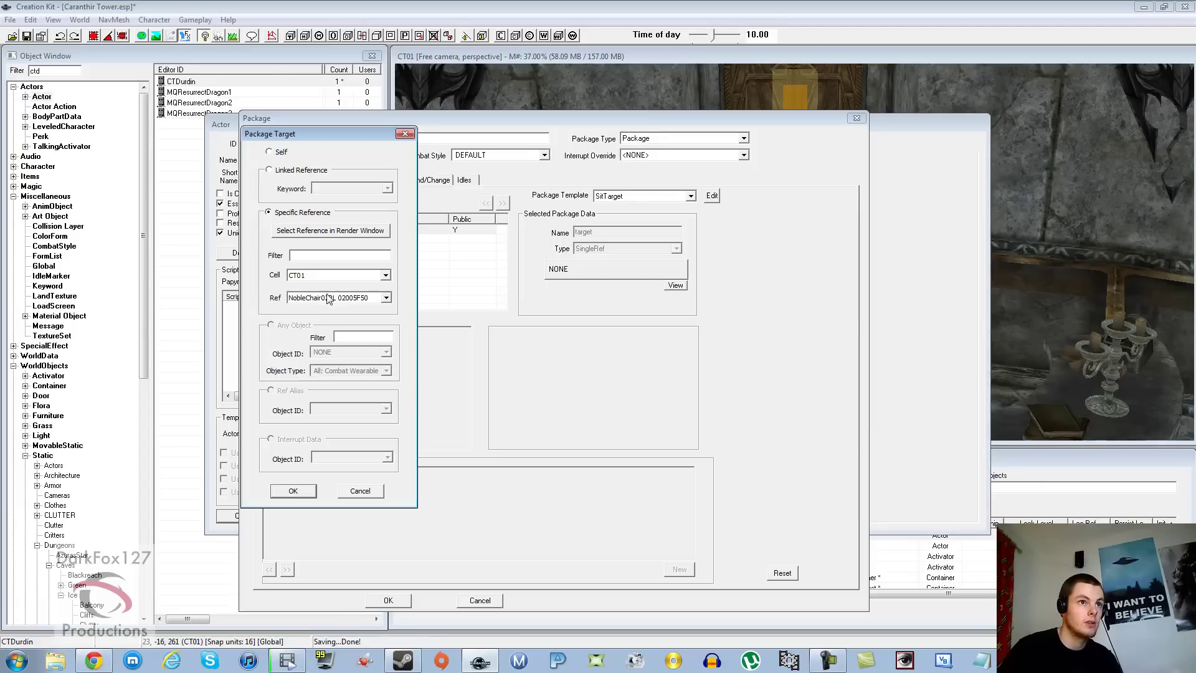
click(296, 492)
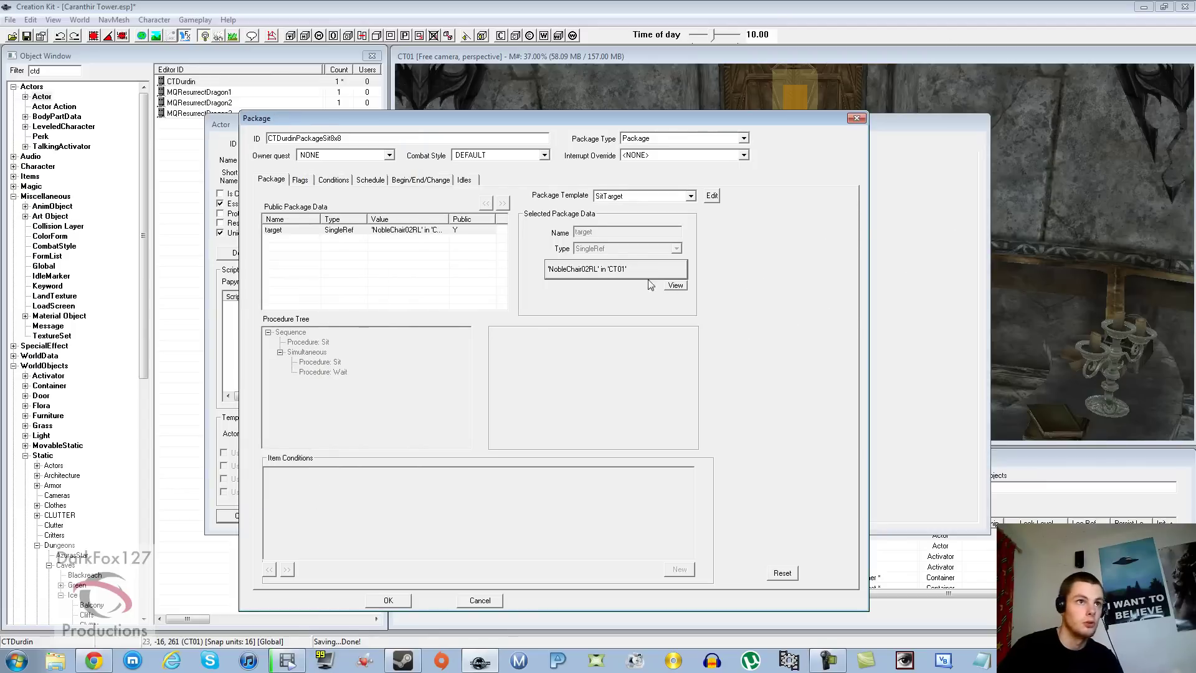
click(464, 268)
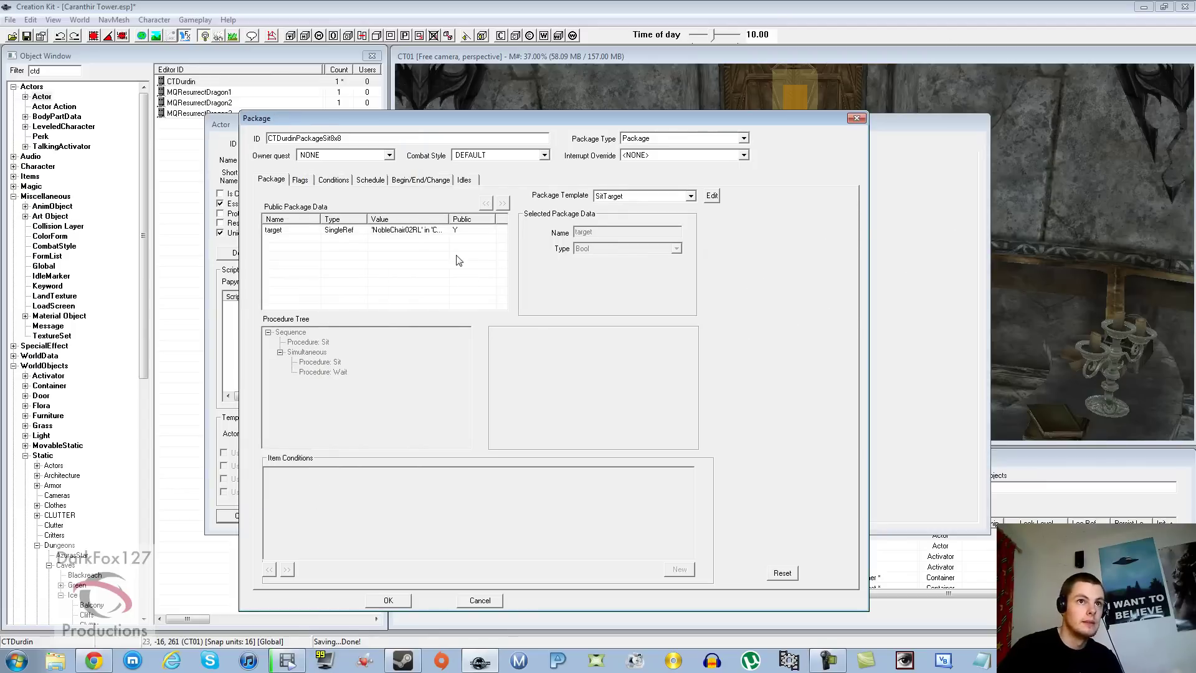
Examine the package's flags, conditions, schedule and begin/end/change settings
click(301, 182)
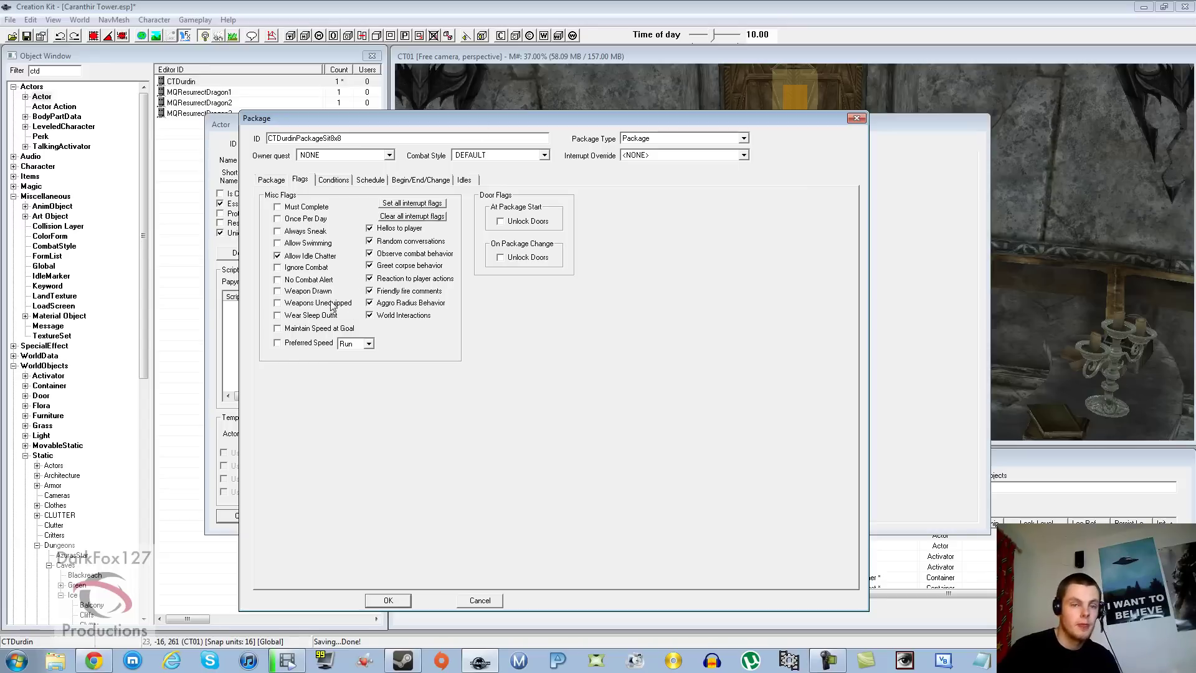
click(335, 180)
click(365, 182)
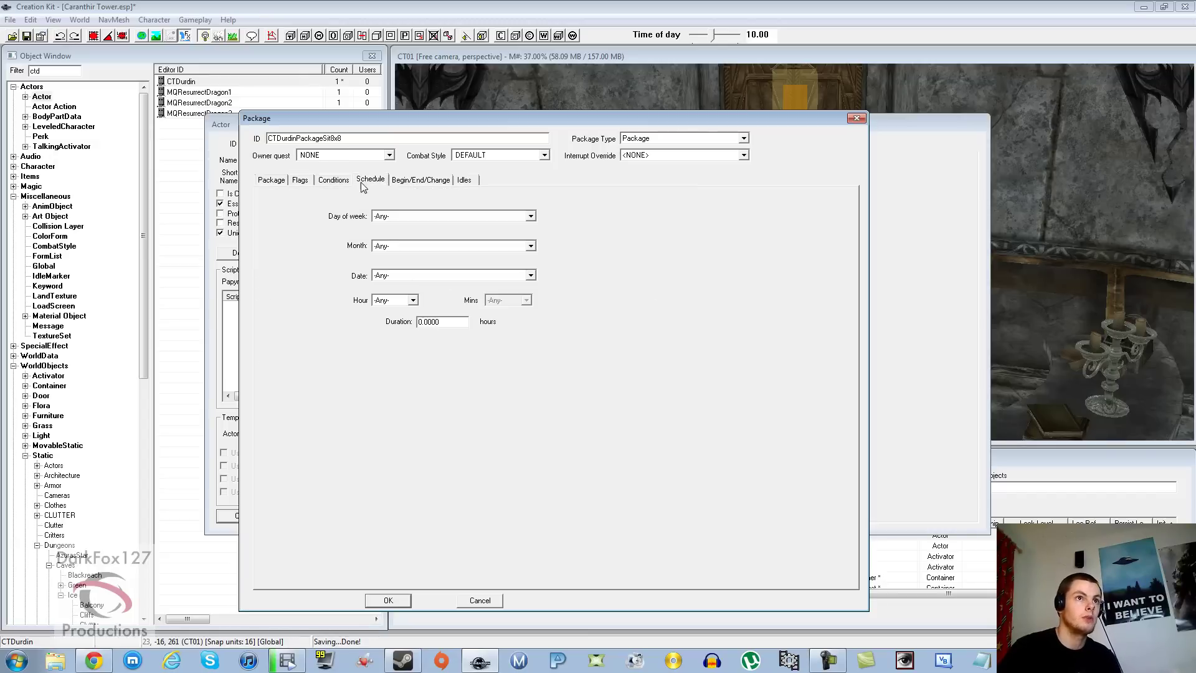
click(337, 182)
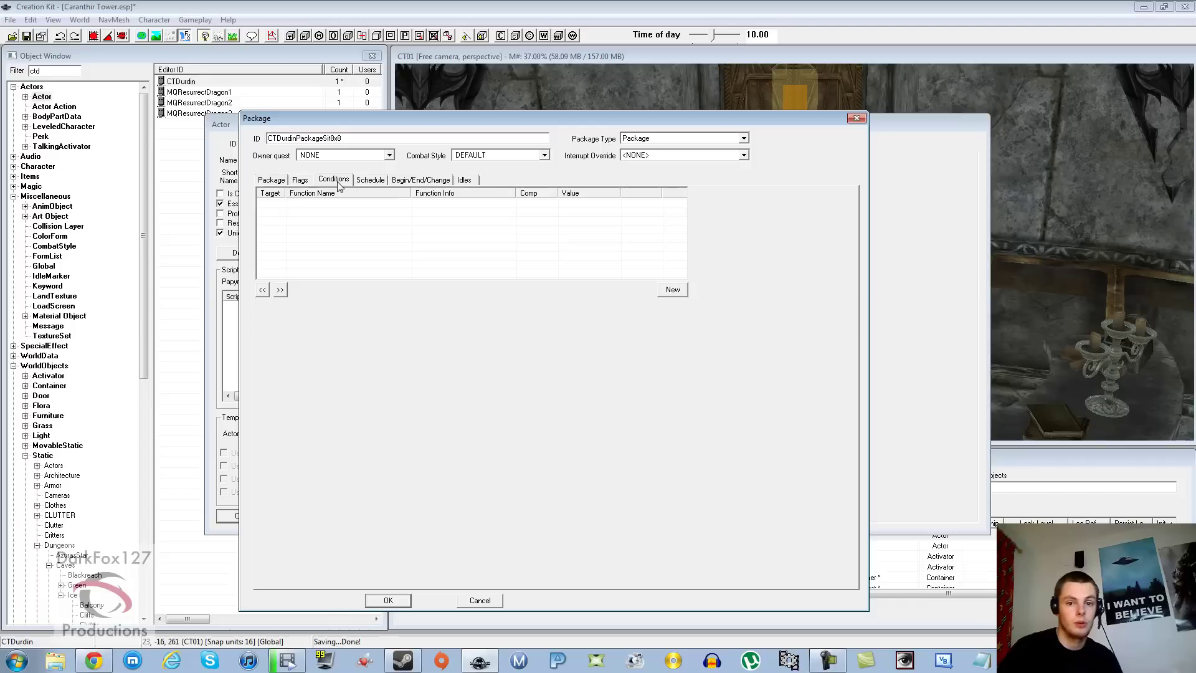
click(370, 180)
click(396, 181)
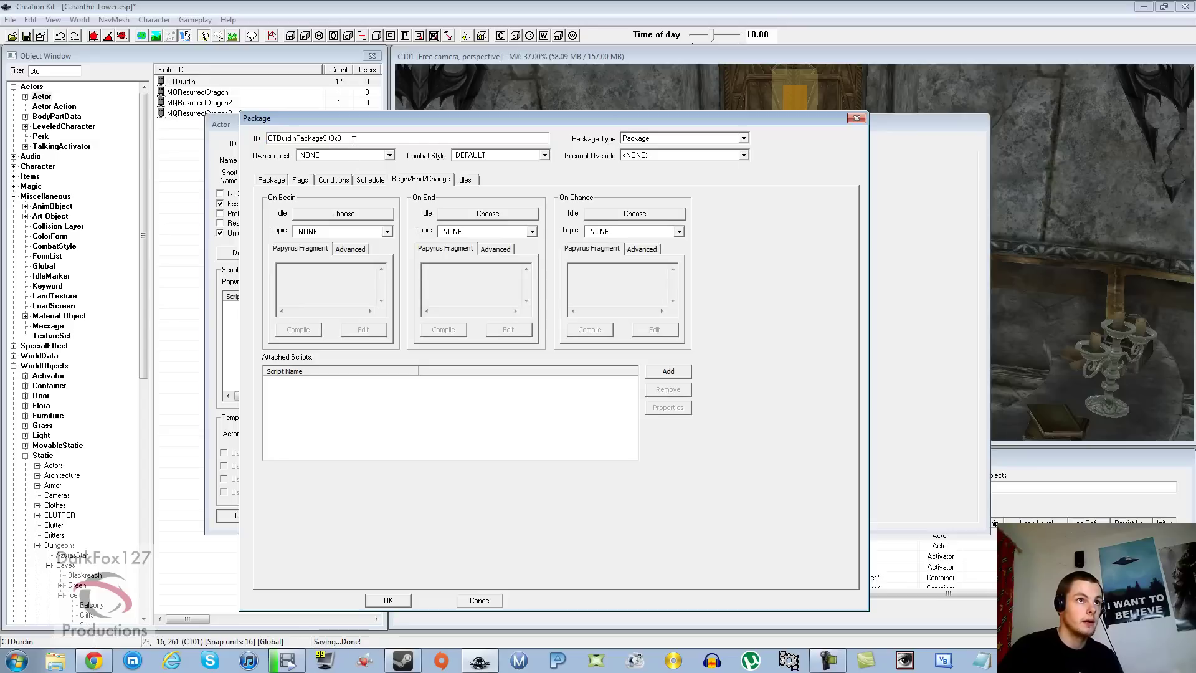
Schedule the sit package to start at hour 8 with a duration of 8 hours
click(376, 181)
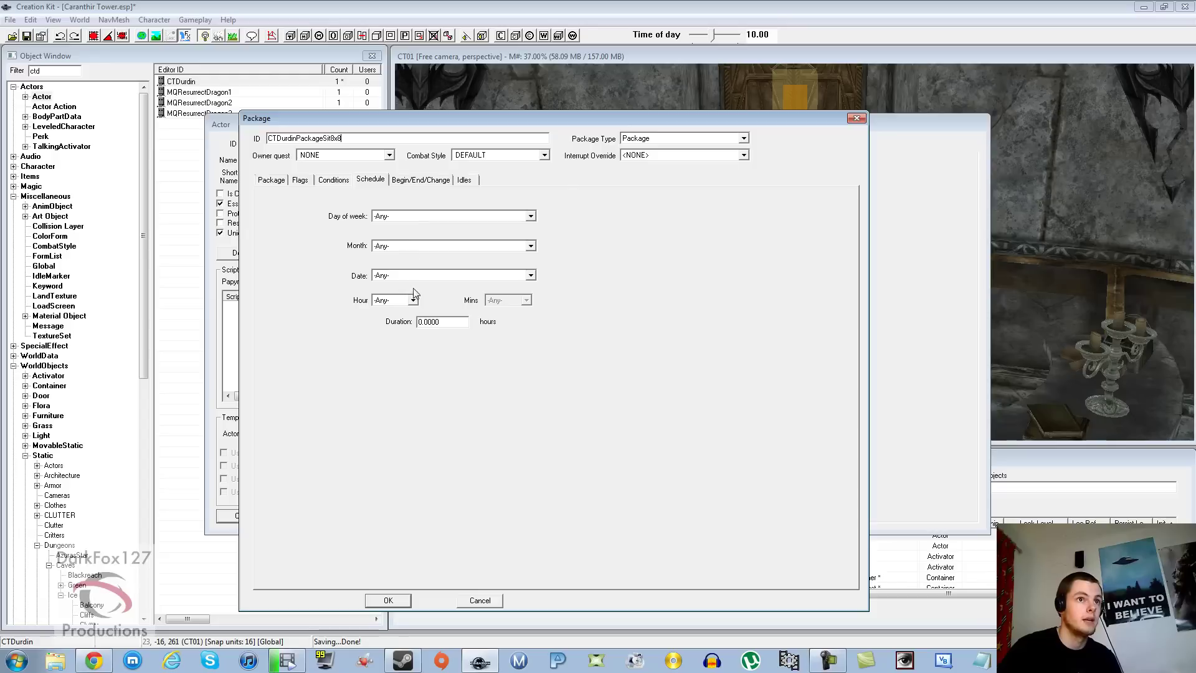
double_click(427, 322)
text(8)
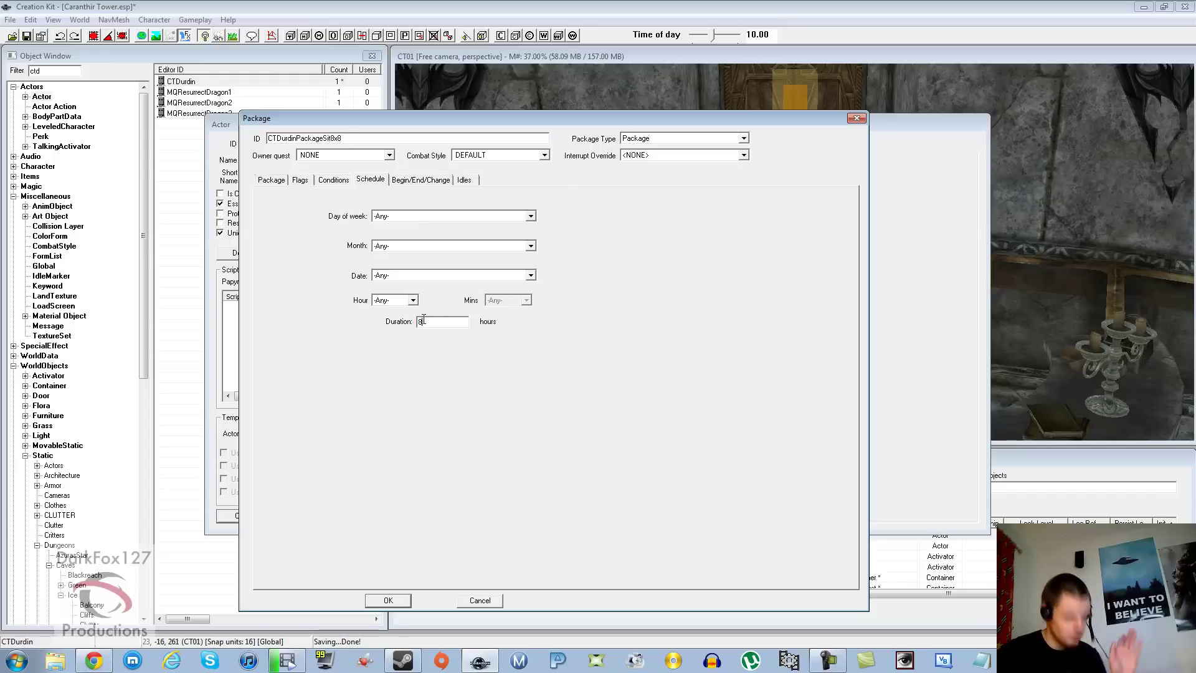
click(396, 300)
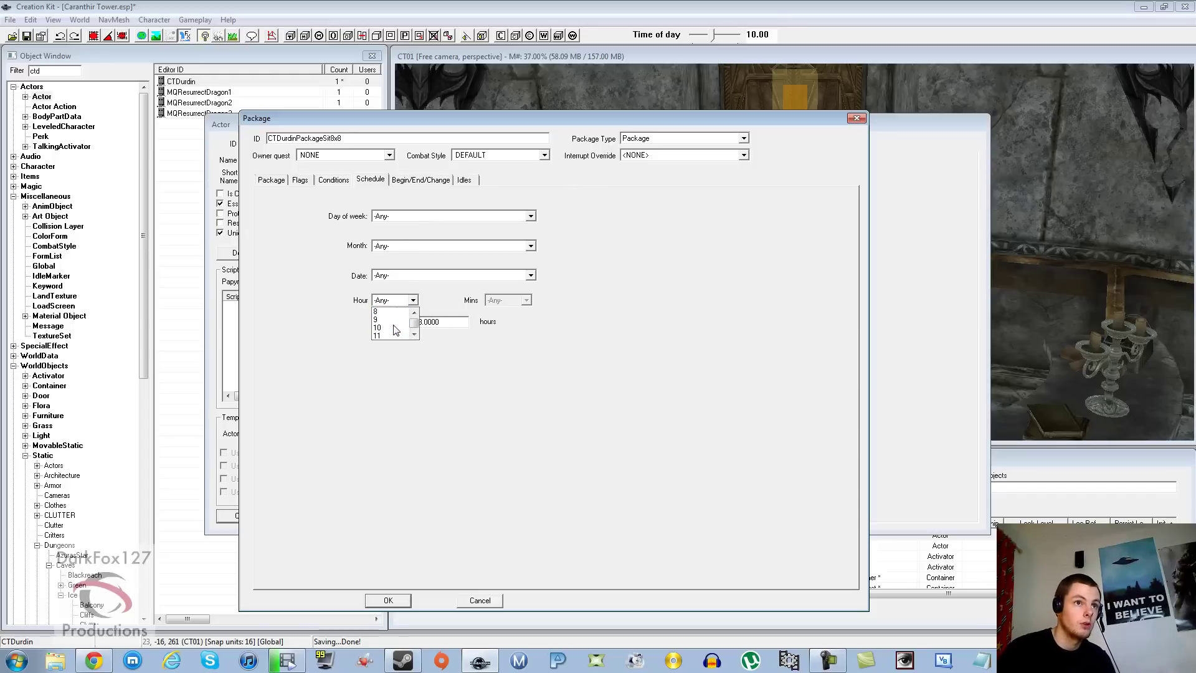
click(377, 311)
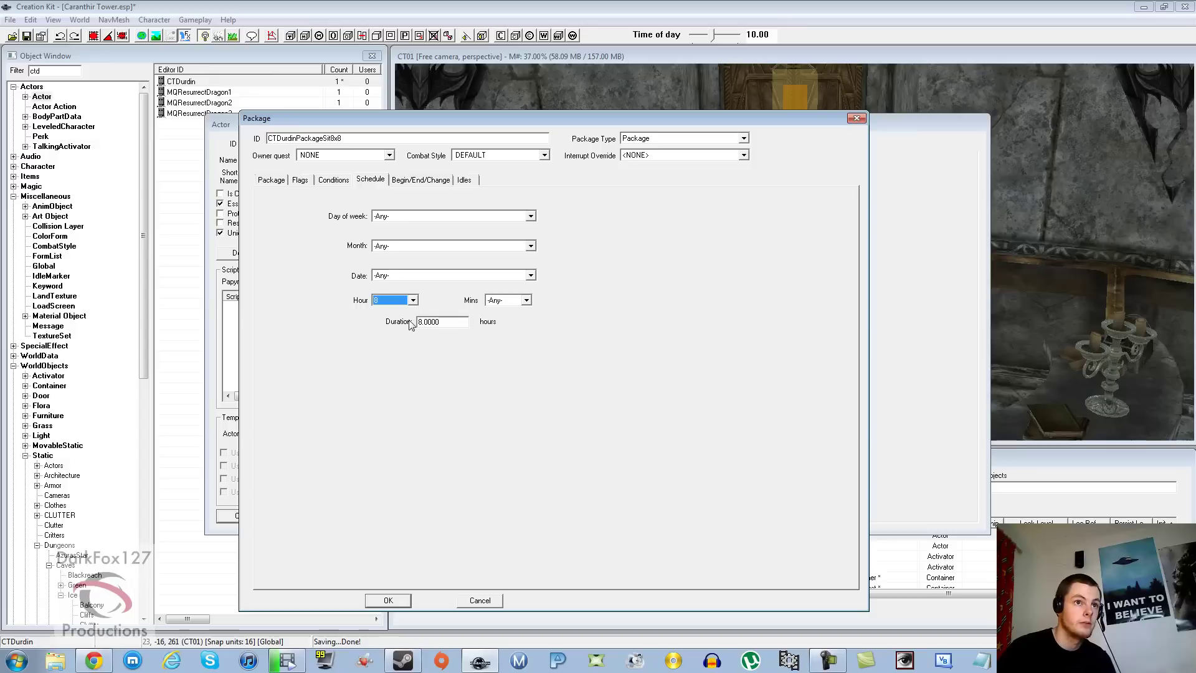
click(449, 322)
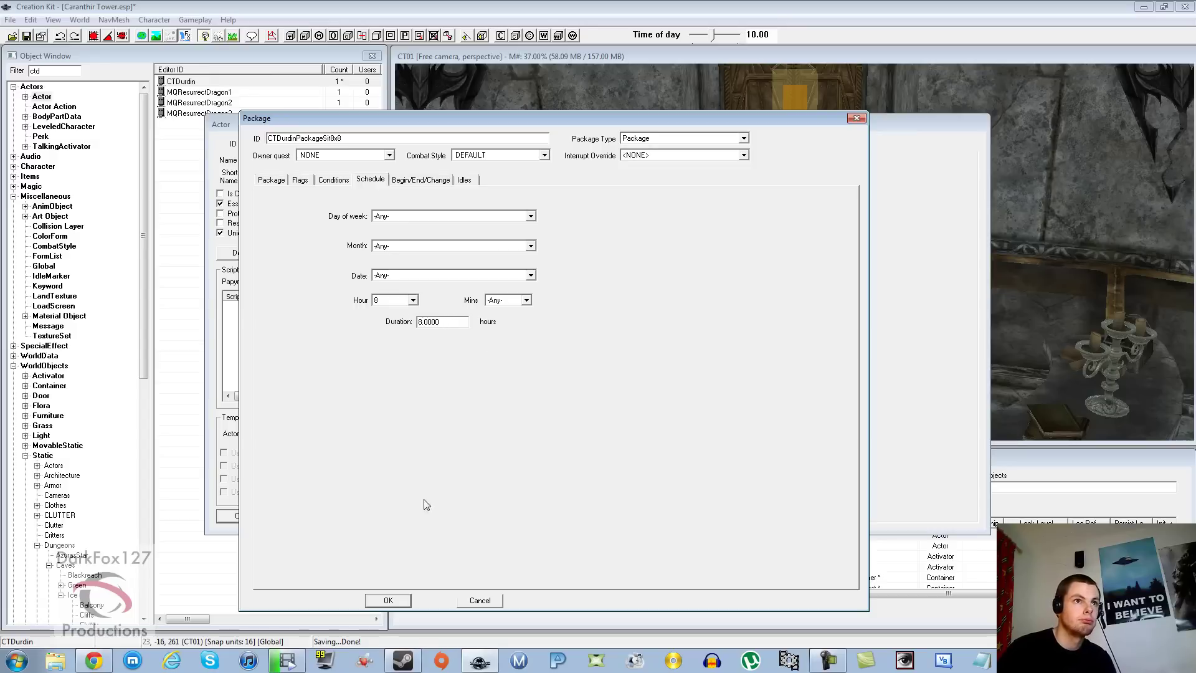
Confirm the sit package and save the CTDurdin actor, accepting all model warnings
click(389, 599)
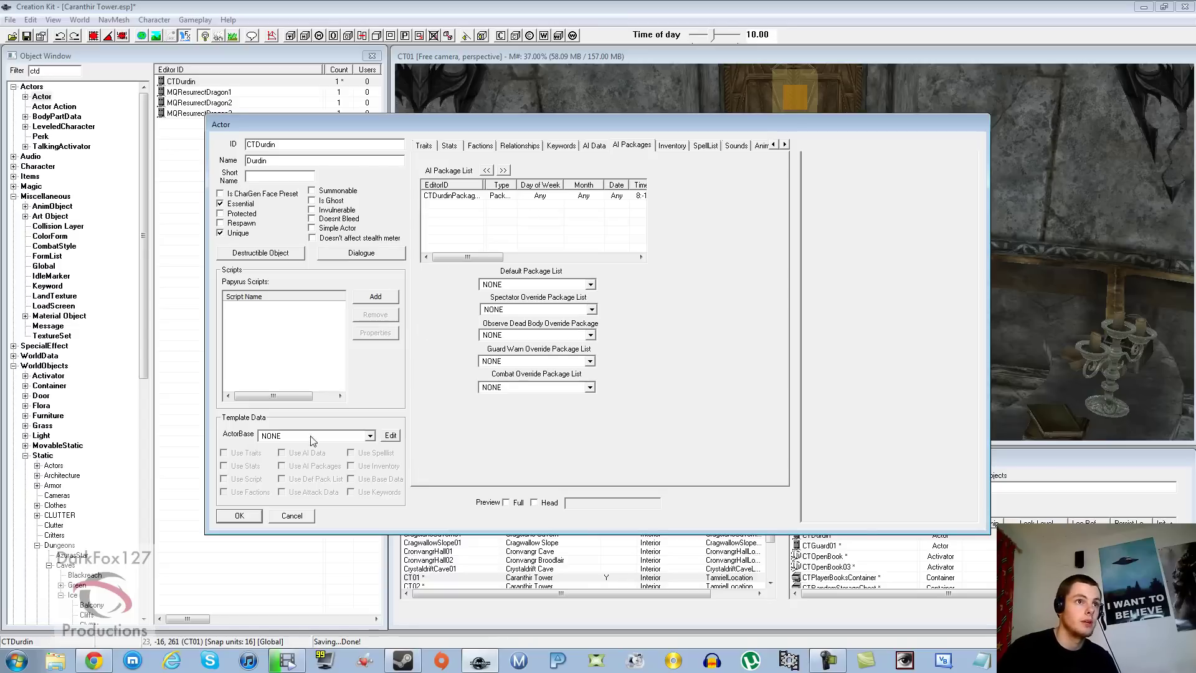
click(239, 516)
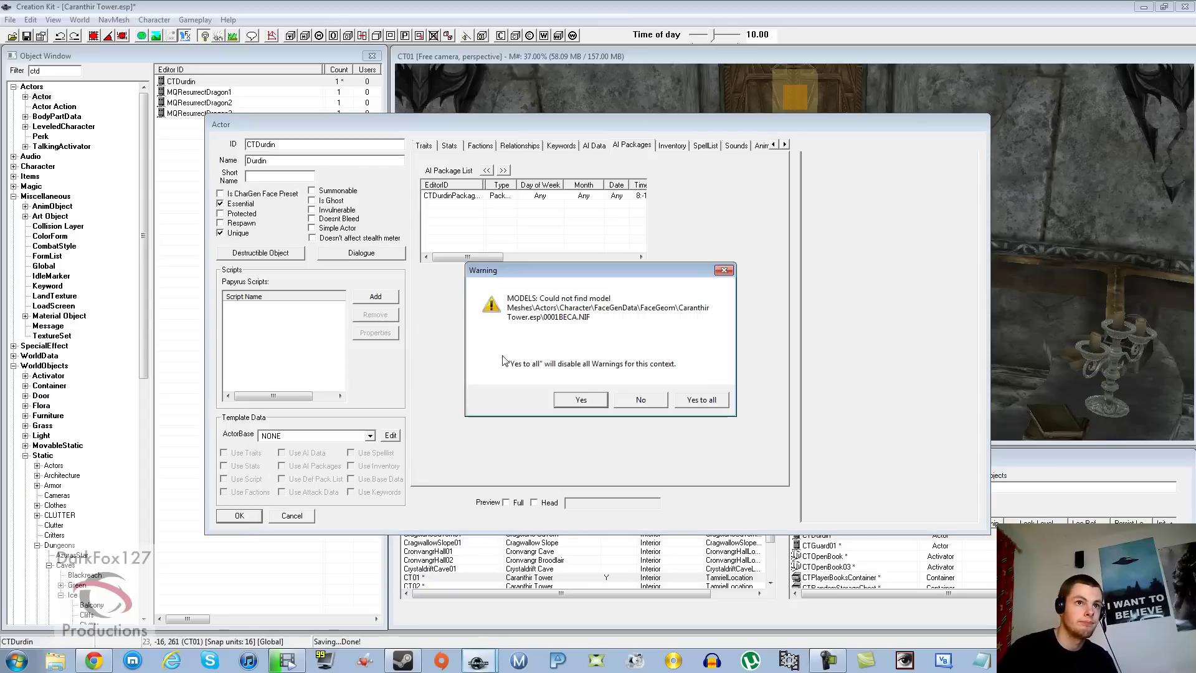
click(690, 400)
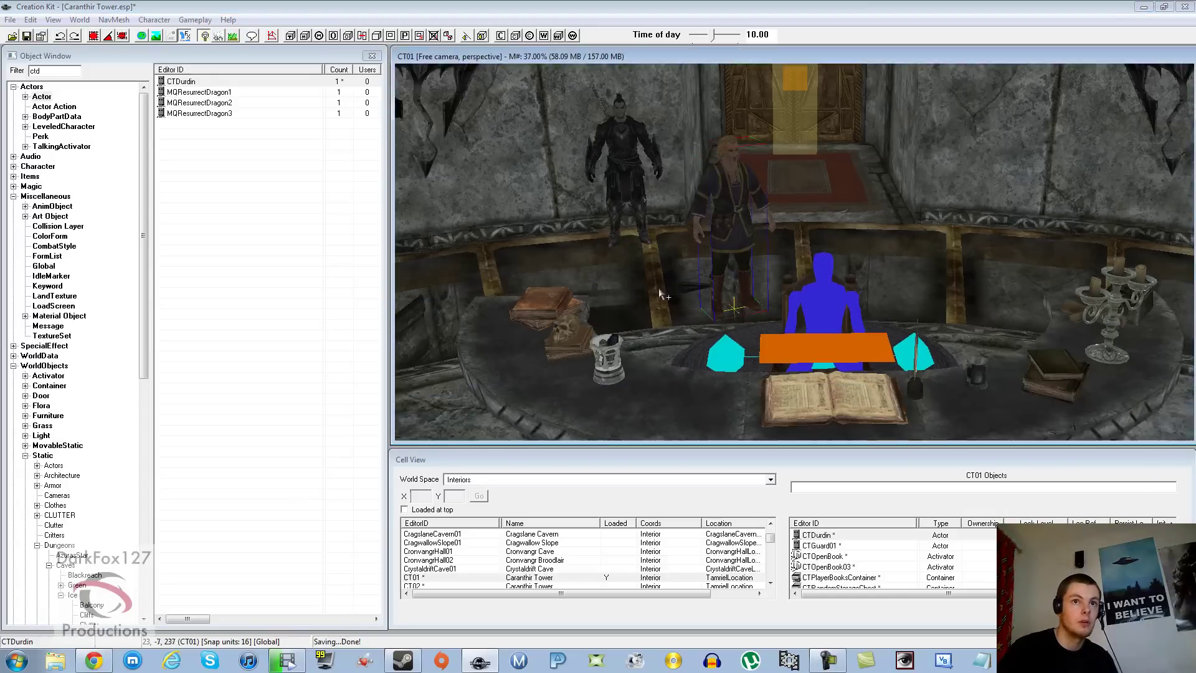
View the placed CTDurdin reference's properties in the tower room and close them without changes
middle_drag(660, 294, 621, 266)
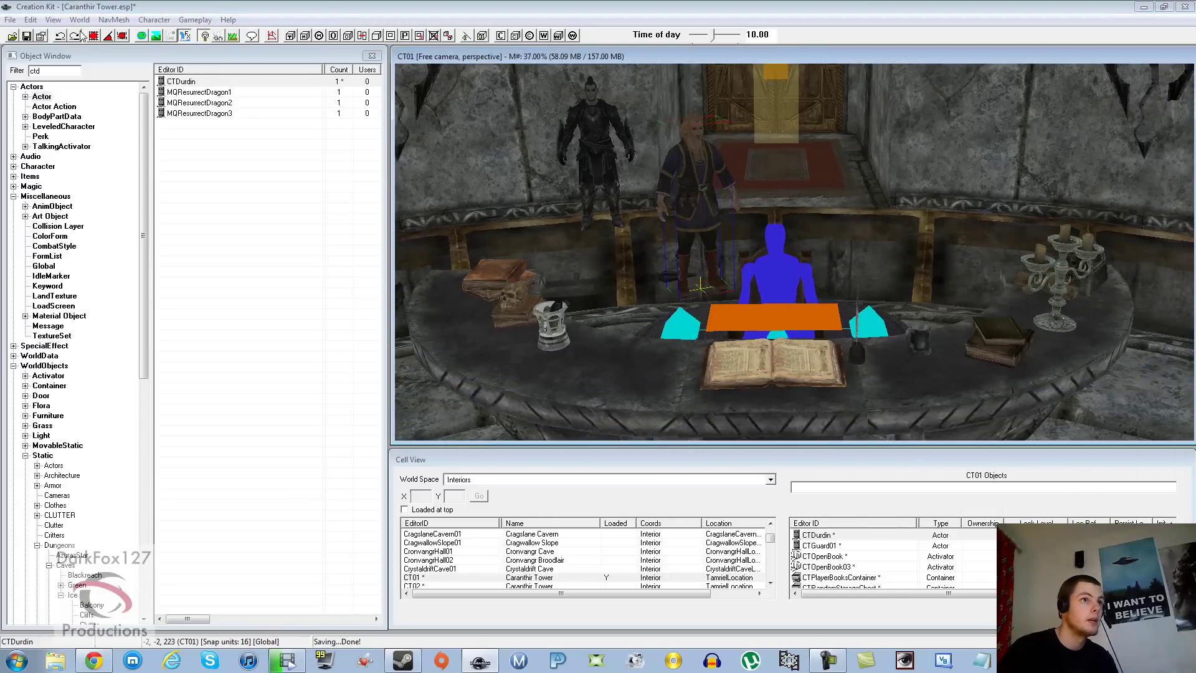
middle_drag(680, 192, 741, 211)
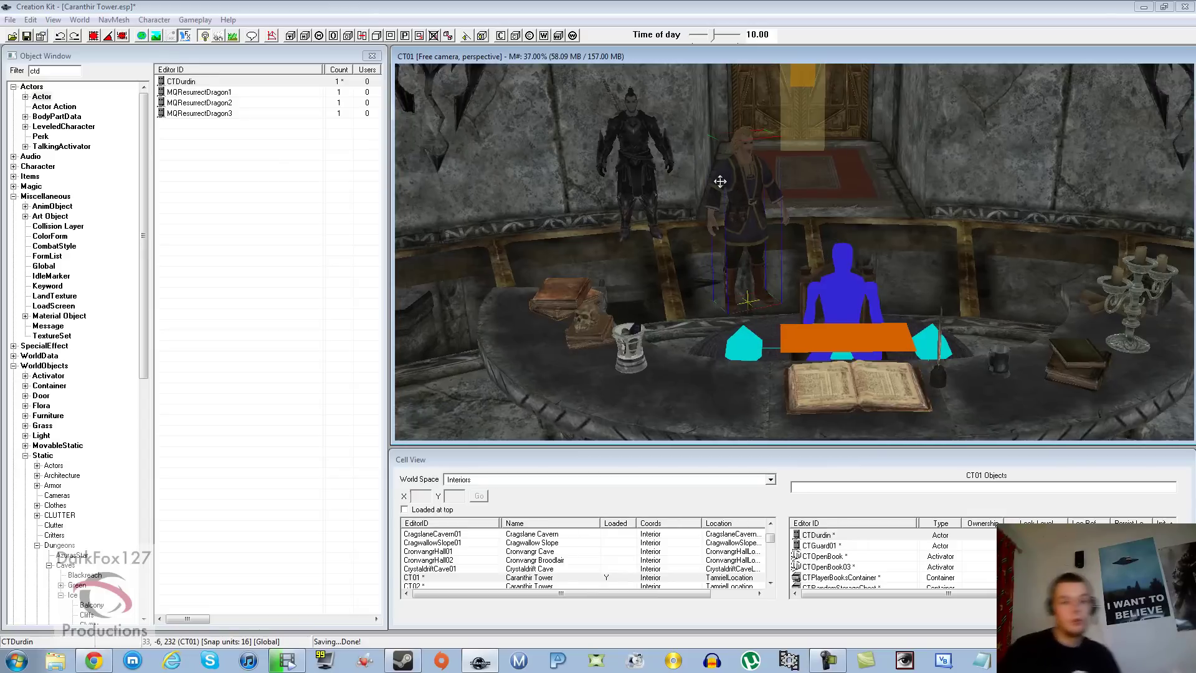
double_click(754, 187)
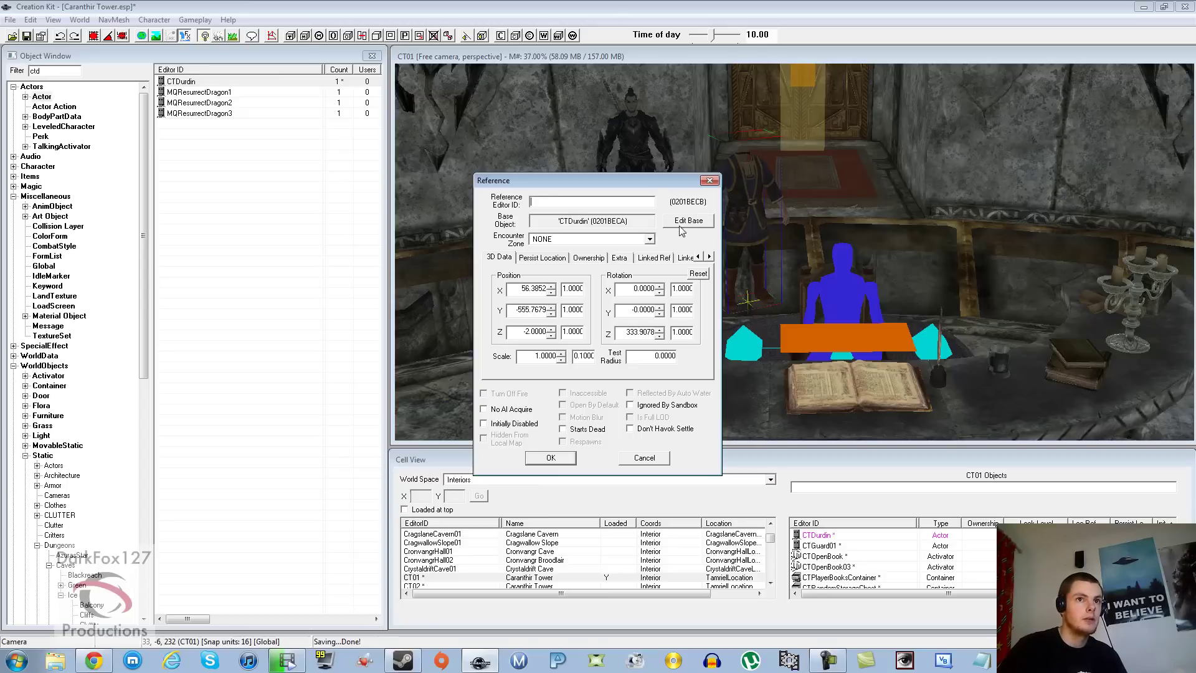
click(709, 182)
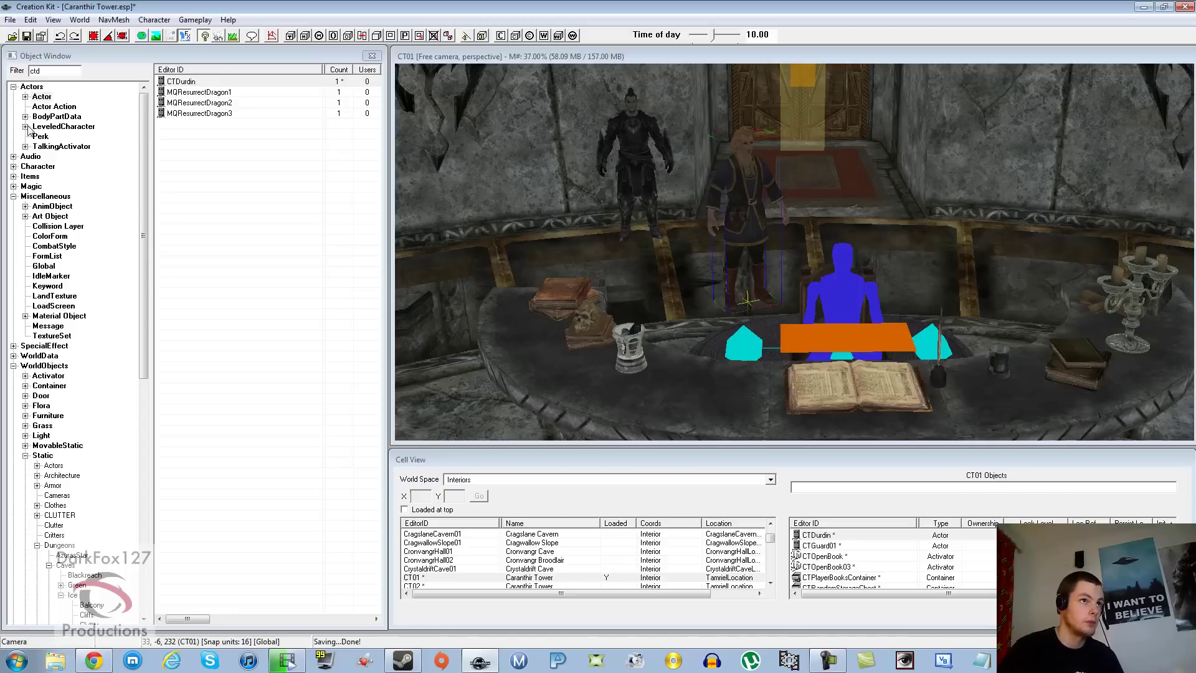
List the Faction records in the Character category and filter them by "merchant"
double_click(24, 167)
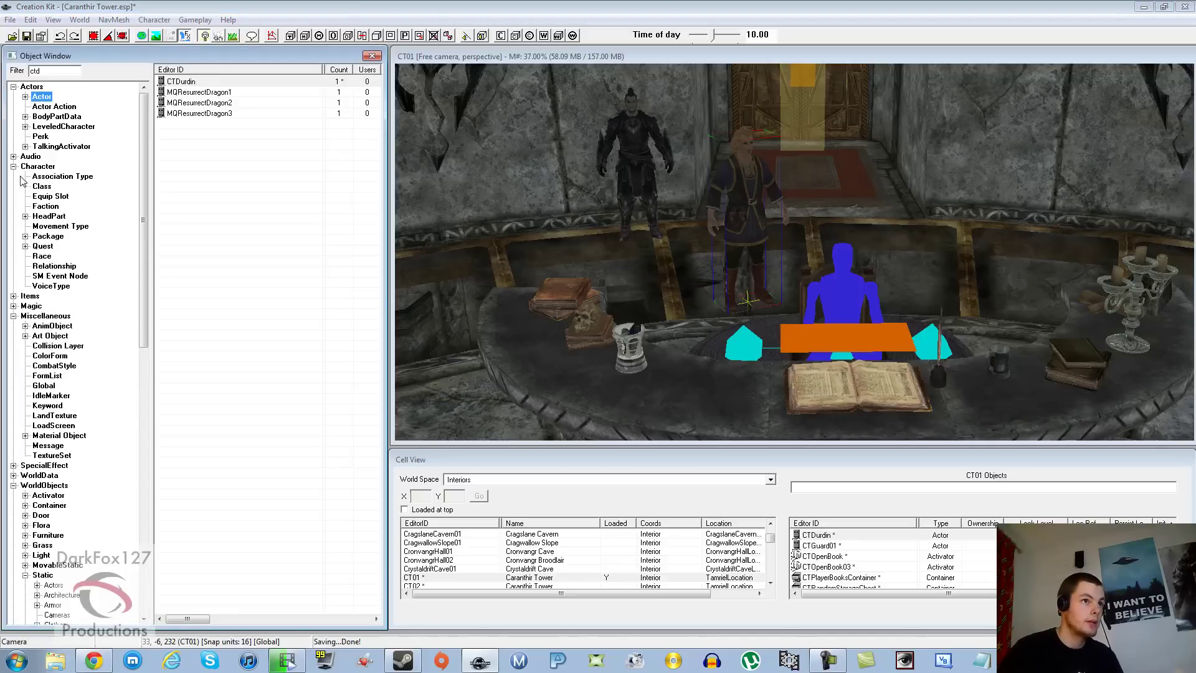
click(46, 206)
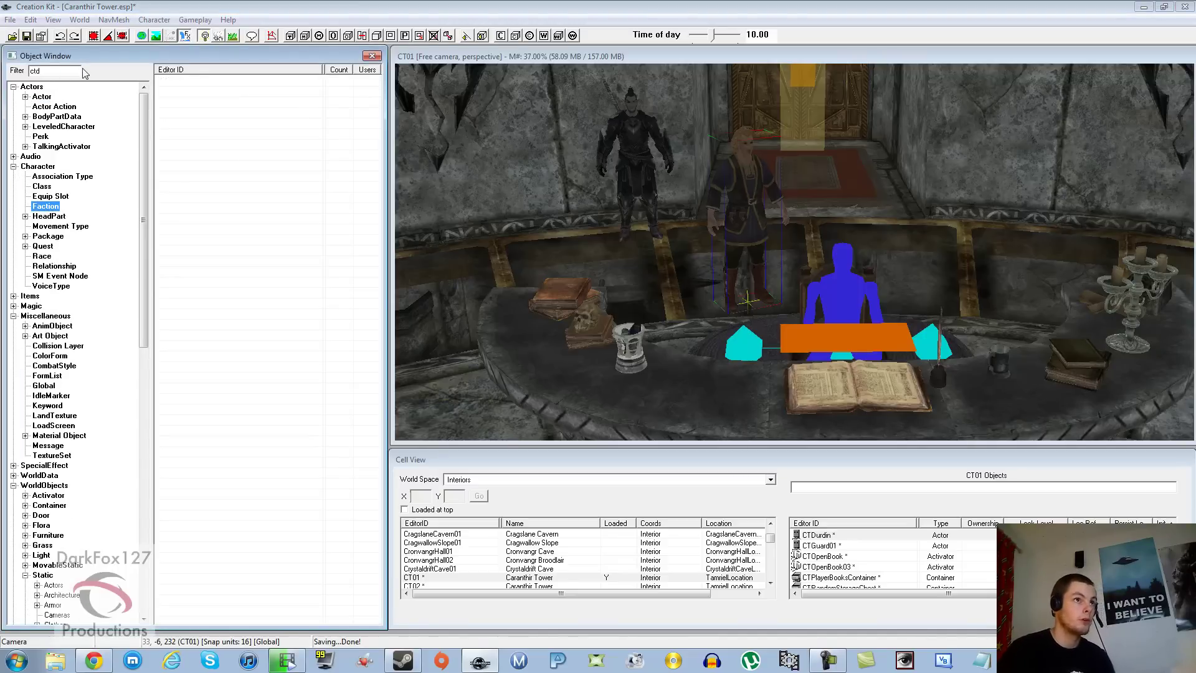
double_click(43, 71)
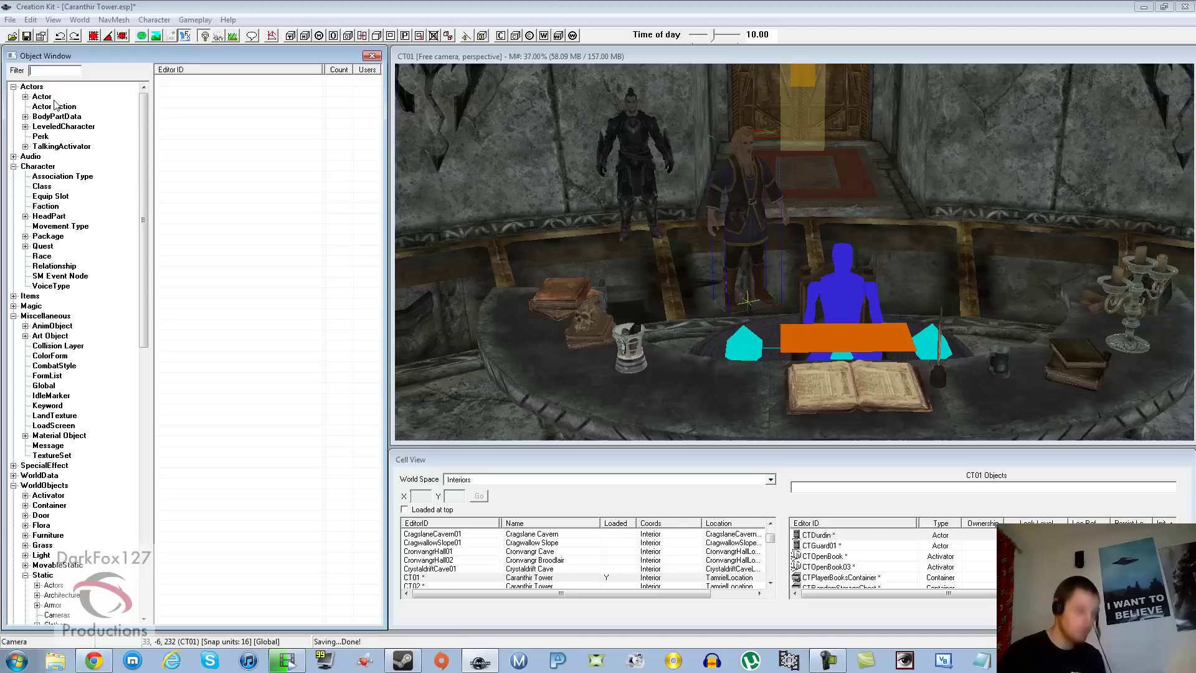
text(merchant)
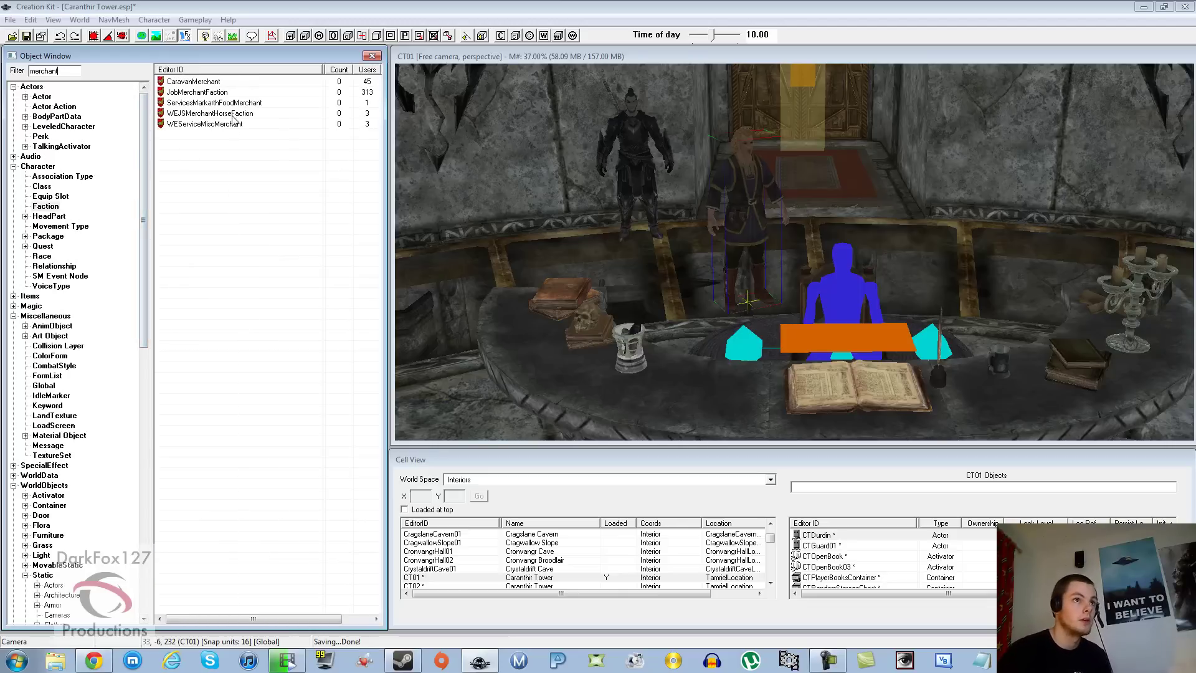
Look over the existing merchant factions, including JobMerchantFaction and CaravanMerchant
click(233, 113)
click(242, 125)
click(221, 94)
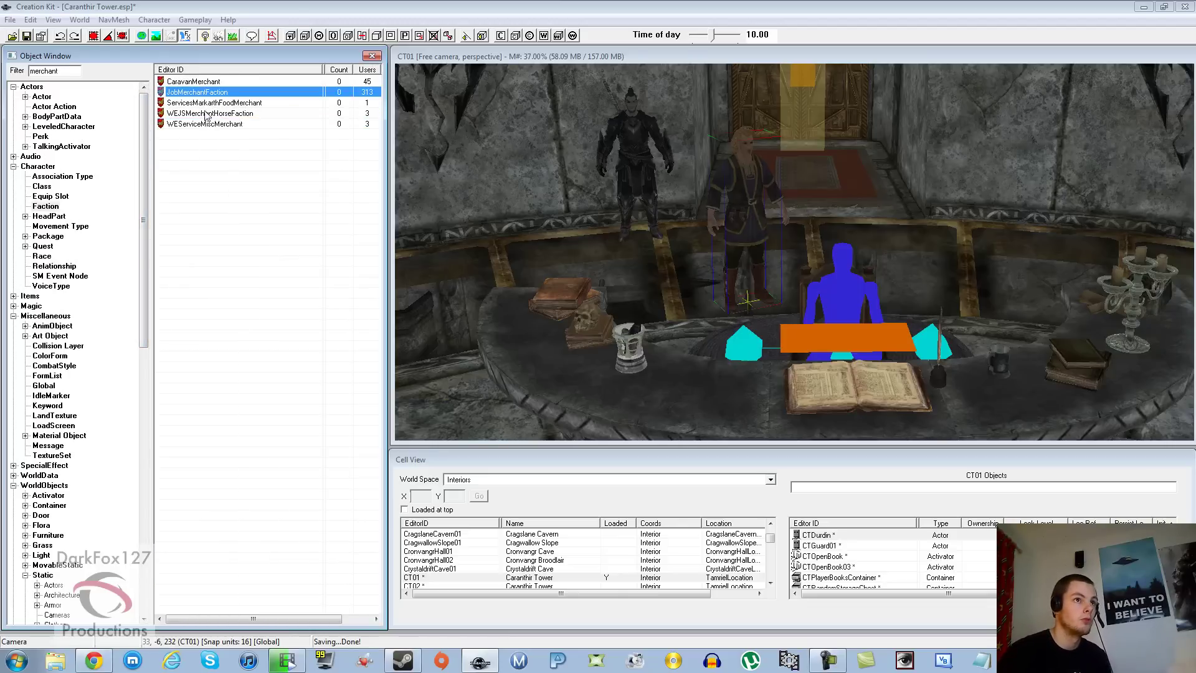
click(203, 104)
click(202, 91)
click(203, 83)
click(202, 147)
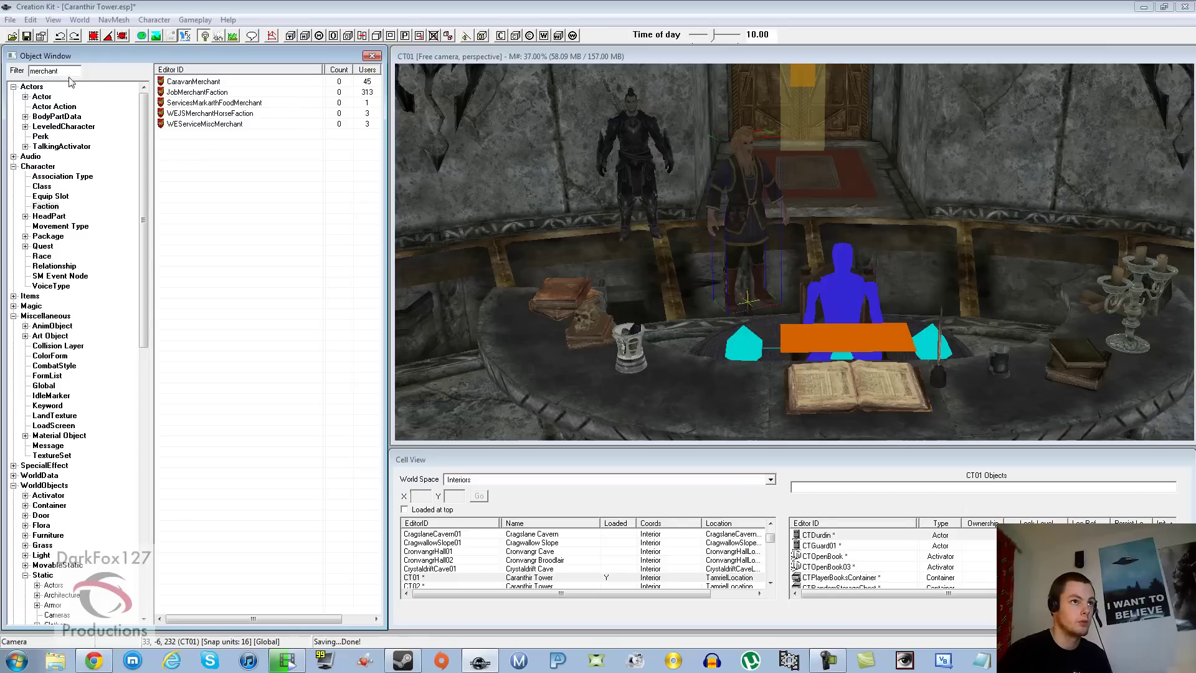
Create a new faction with the ID CTDurdinMerchantFaction and the name "Durdin's Merchant Faction"
right_click(167, 165)
click(187, 175)
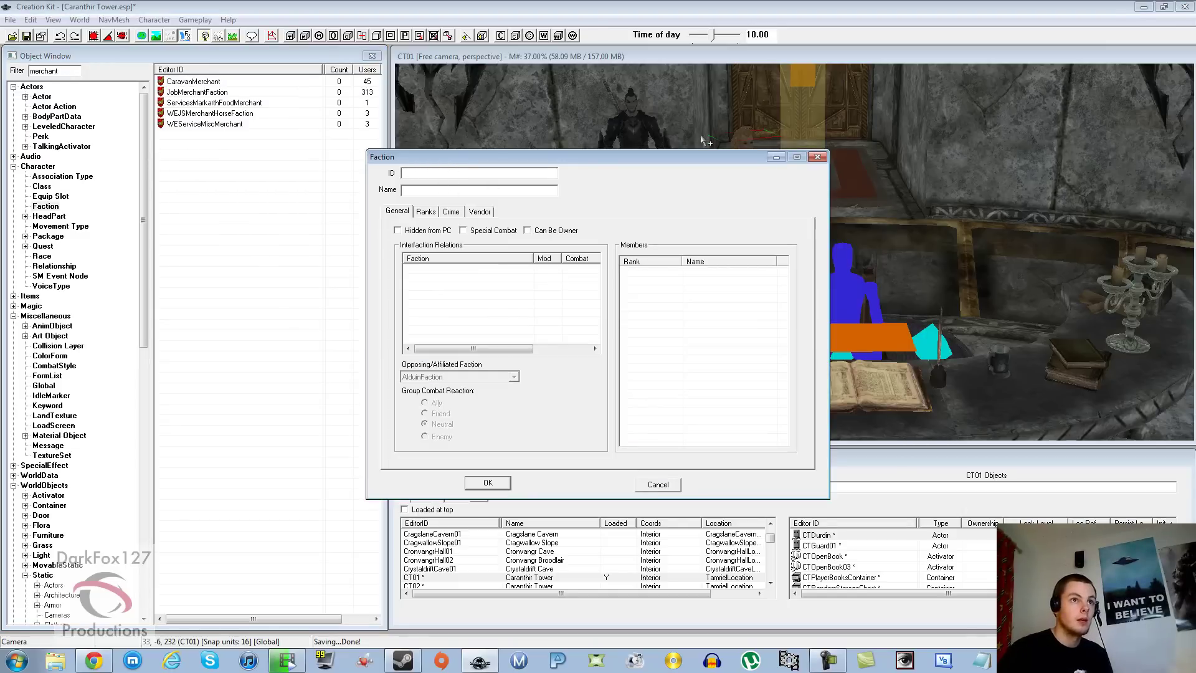
text(CT)
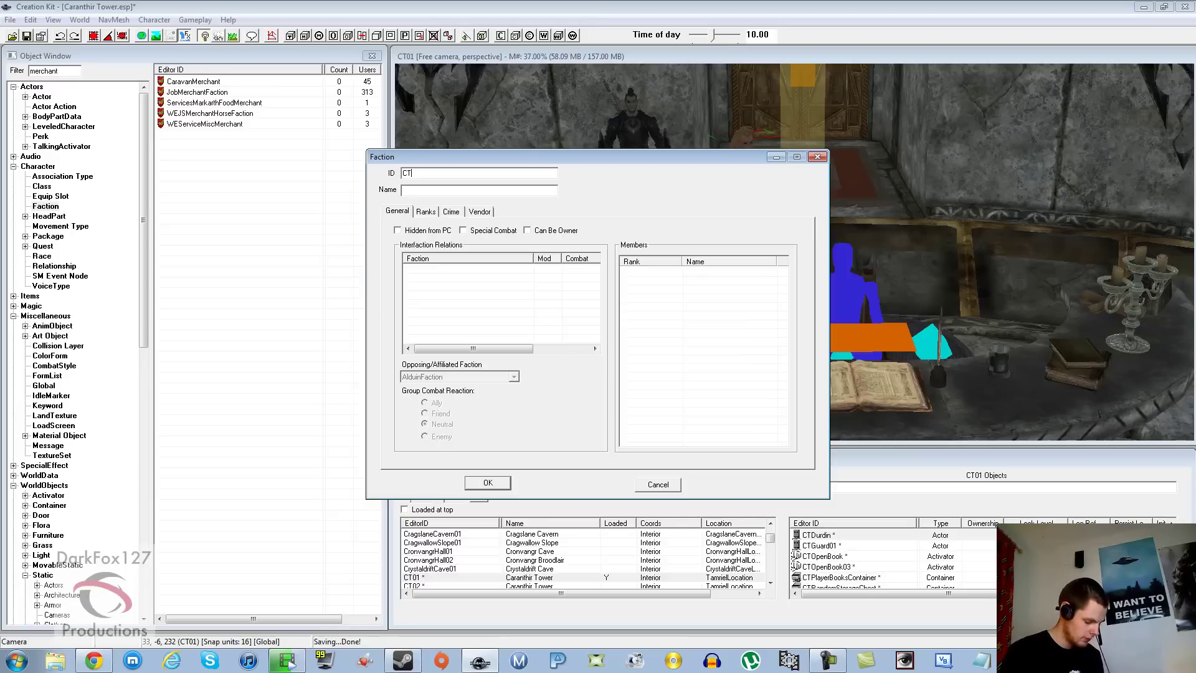
text(nMerchant)
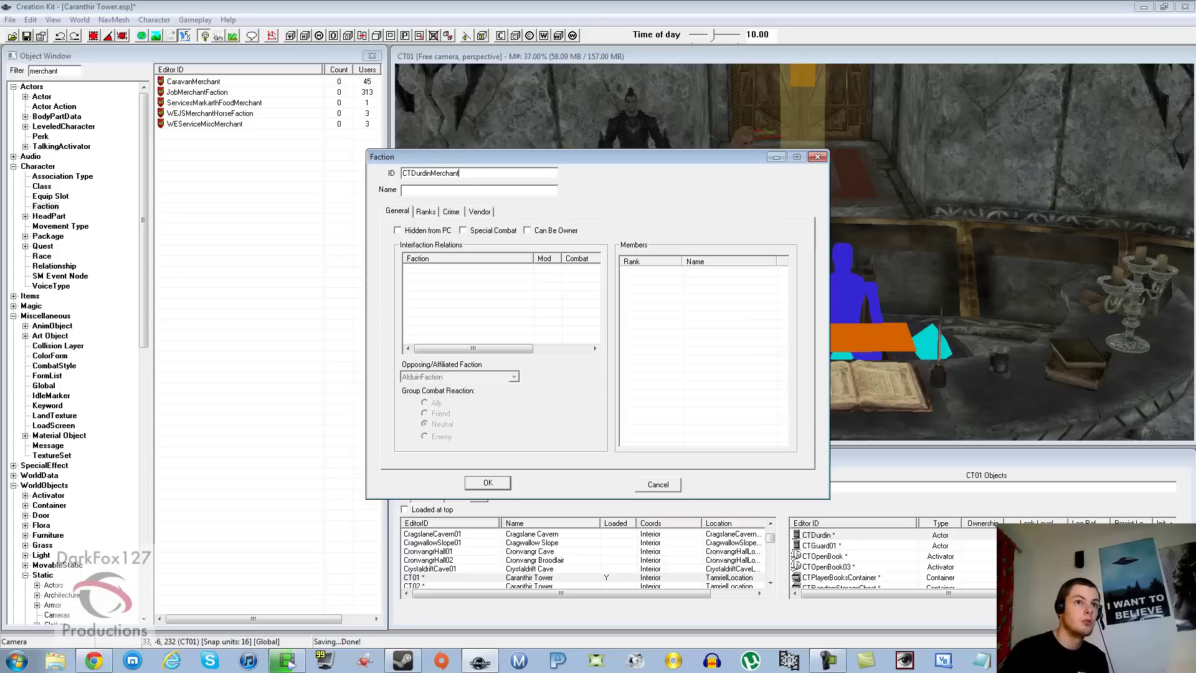
text(Faction)
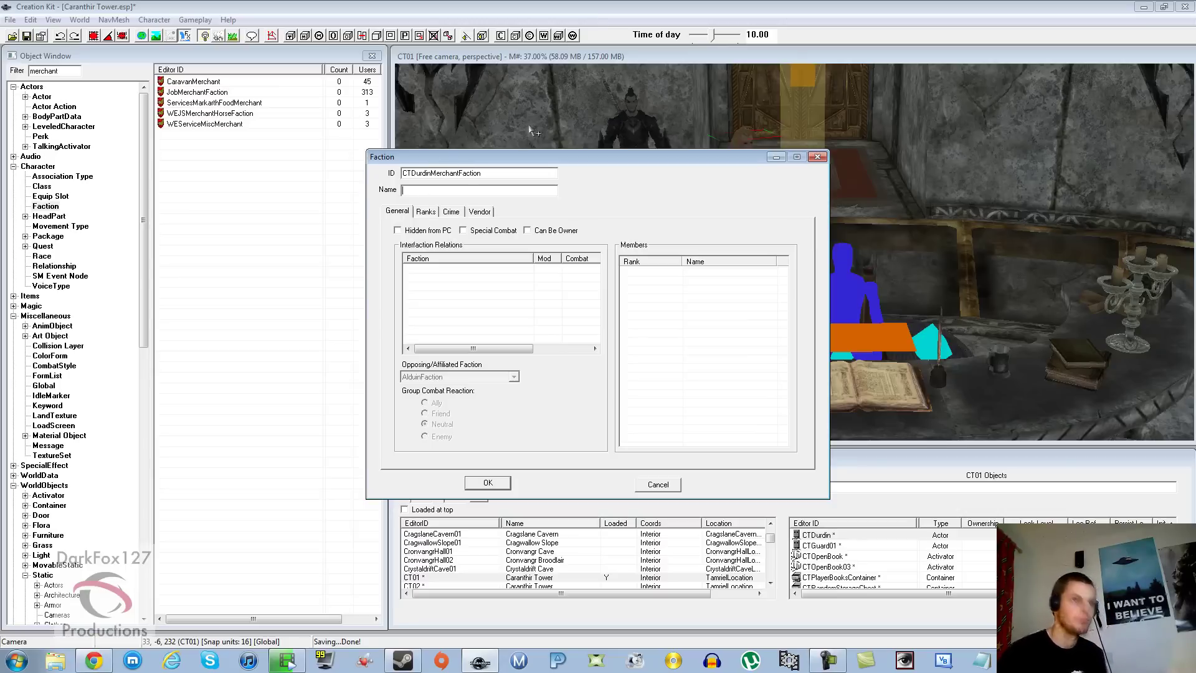
text(Durdin)
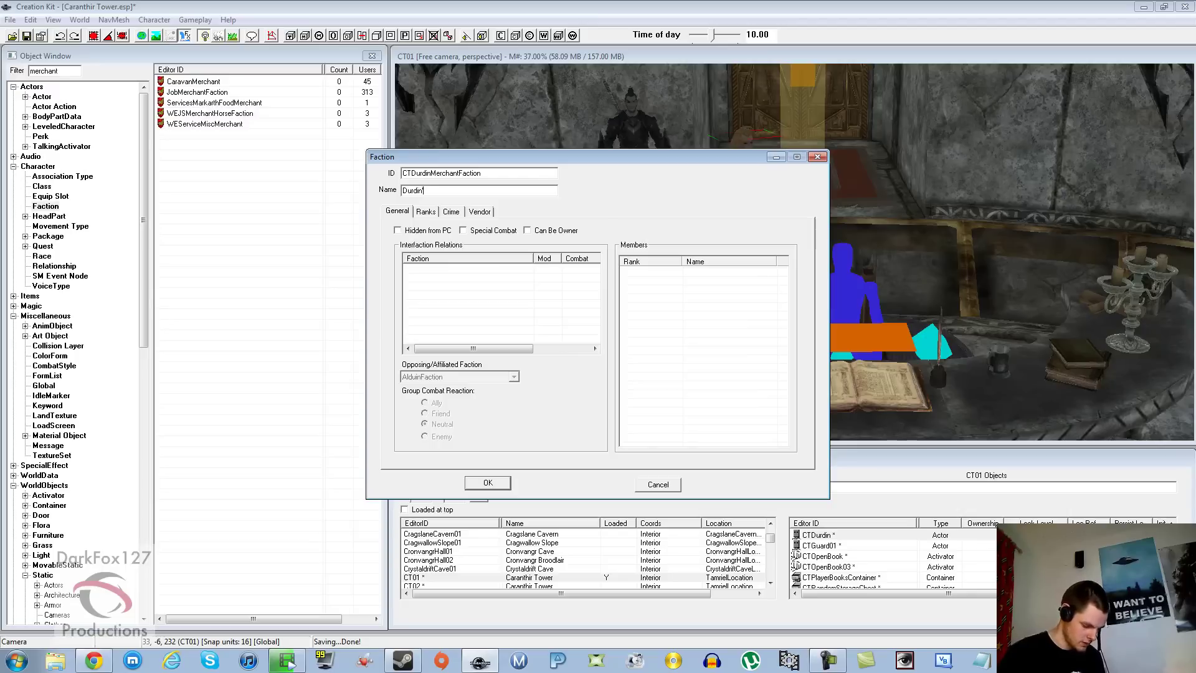
text('s Merchant Faction)
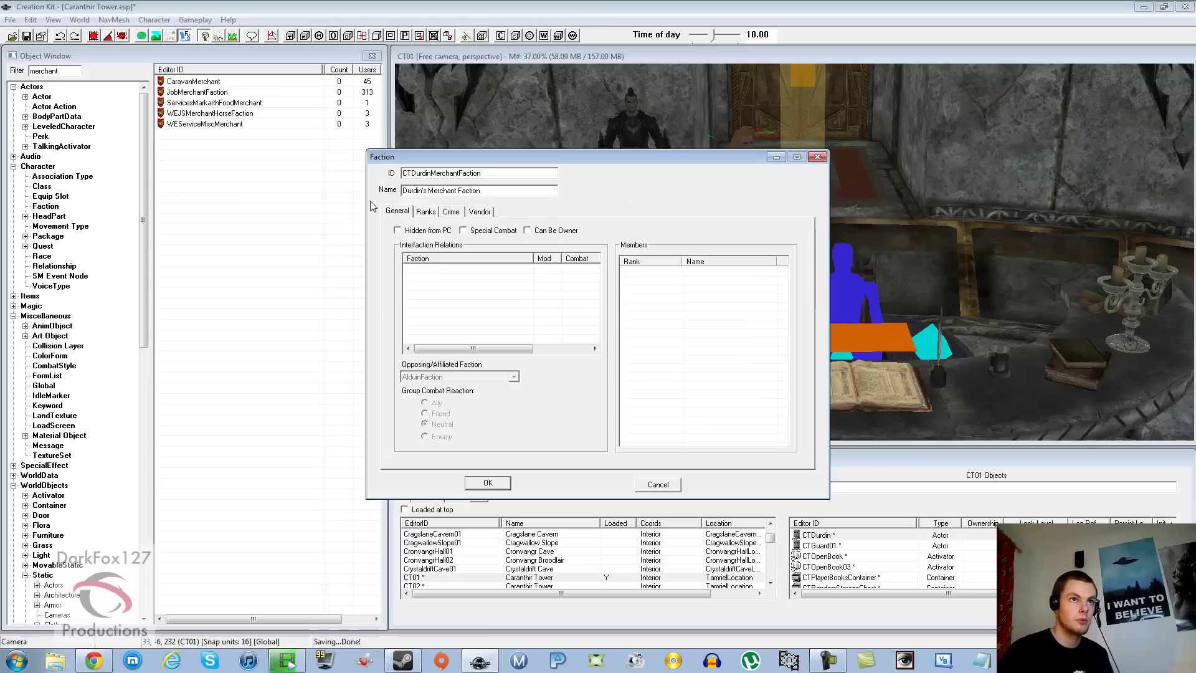
Allow the new faction to be an owner and enable it as a vendor
click(534, 232)
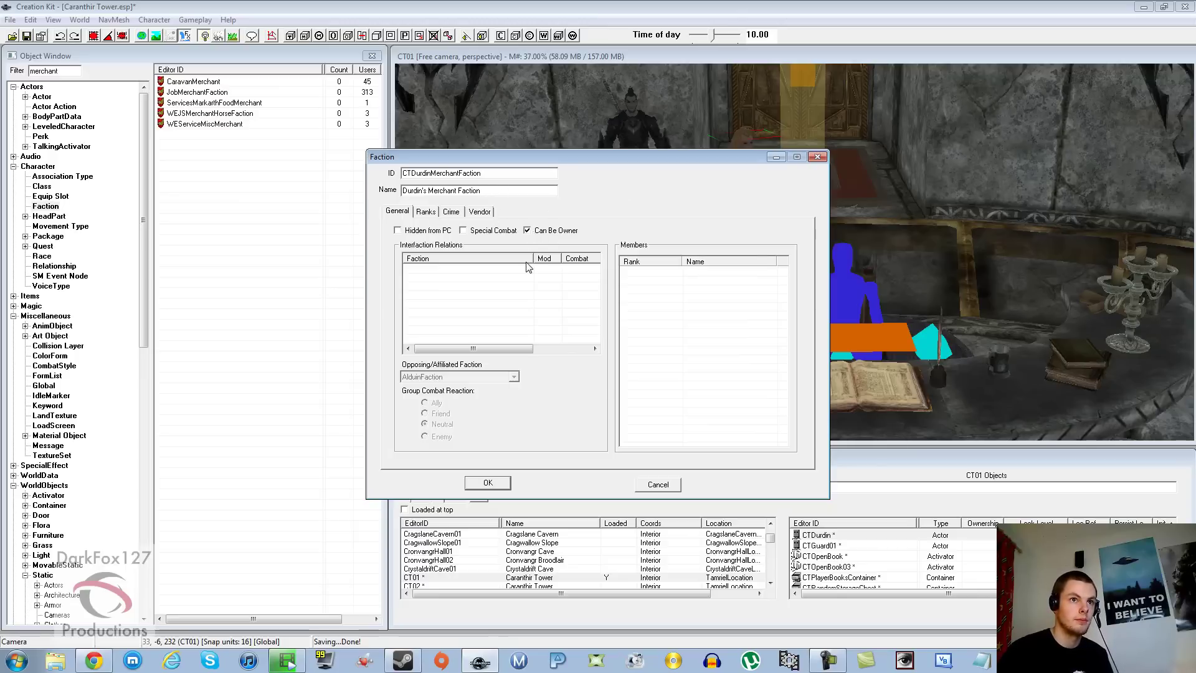
click(480, 212)
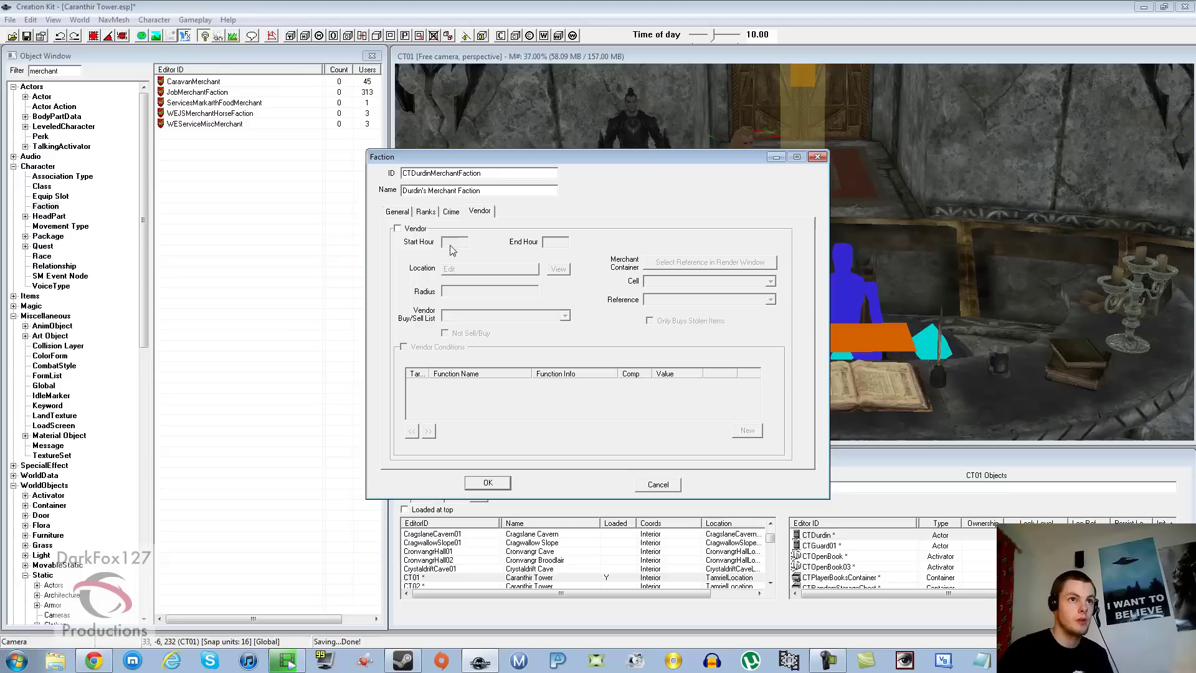
click(416, 229)
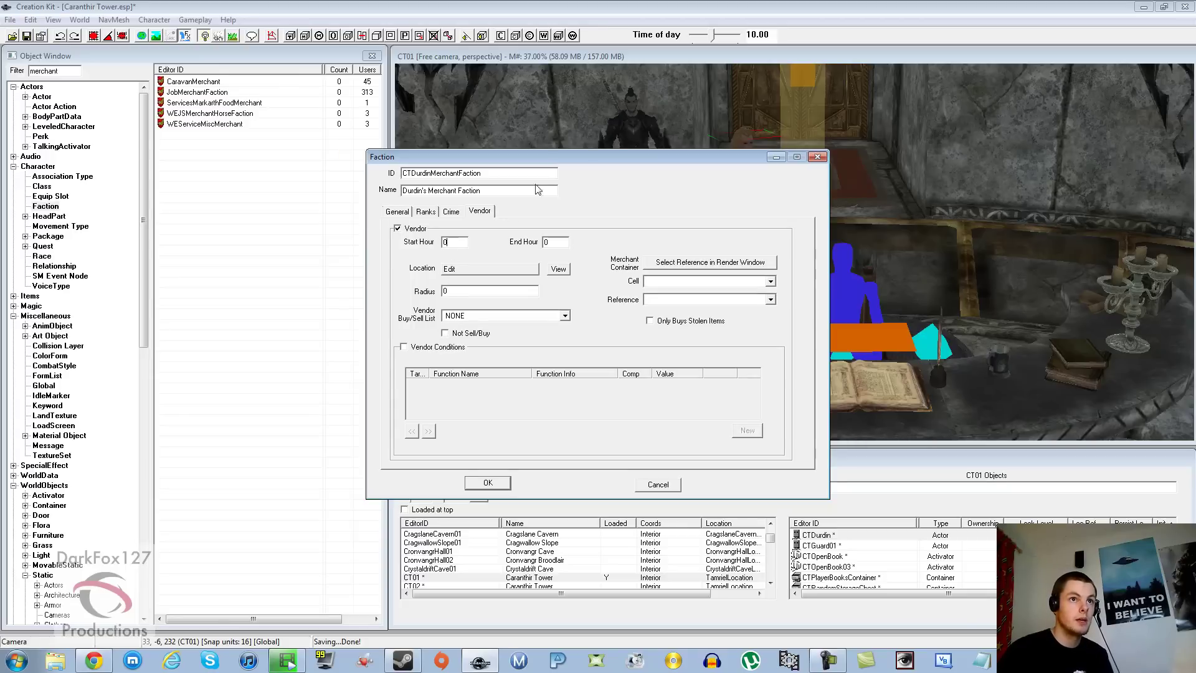
Filter the object records by "urag" and list the matching containers under WorldObjects
drag(552, 158, 362, 150)
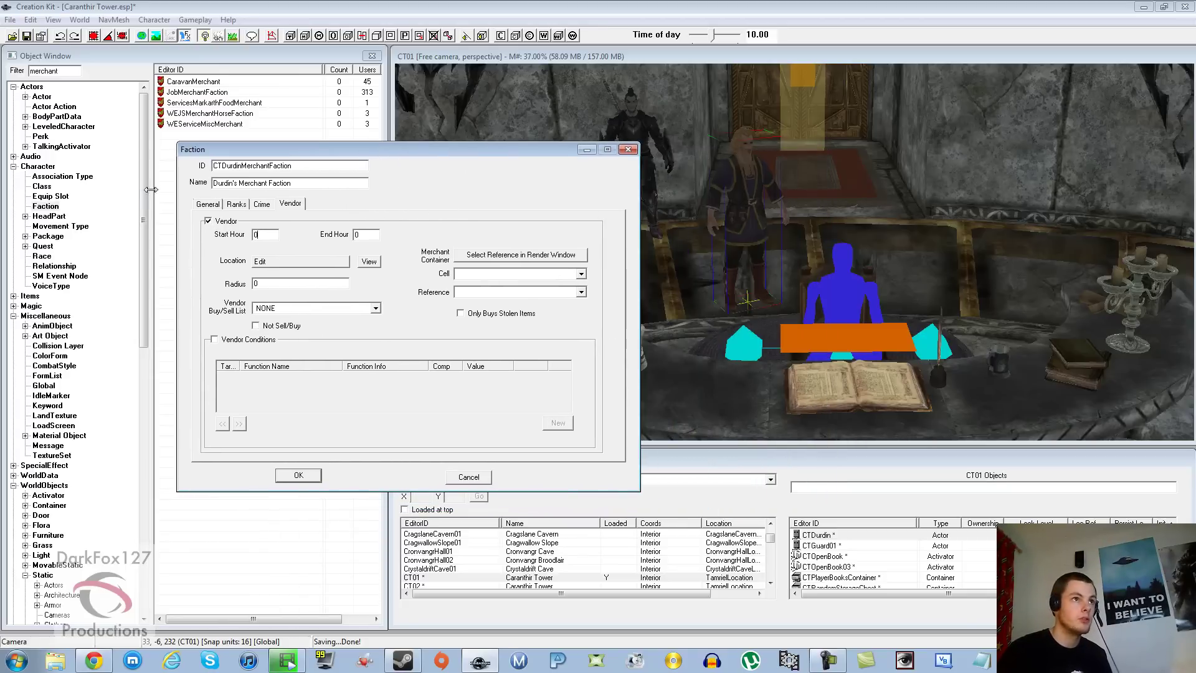
click(70, 72)
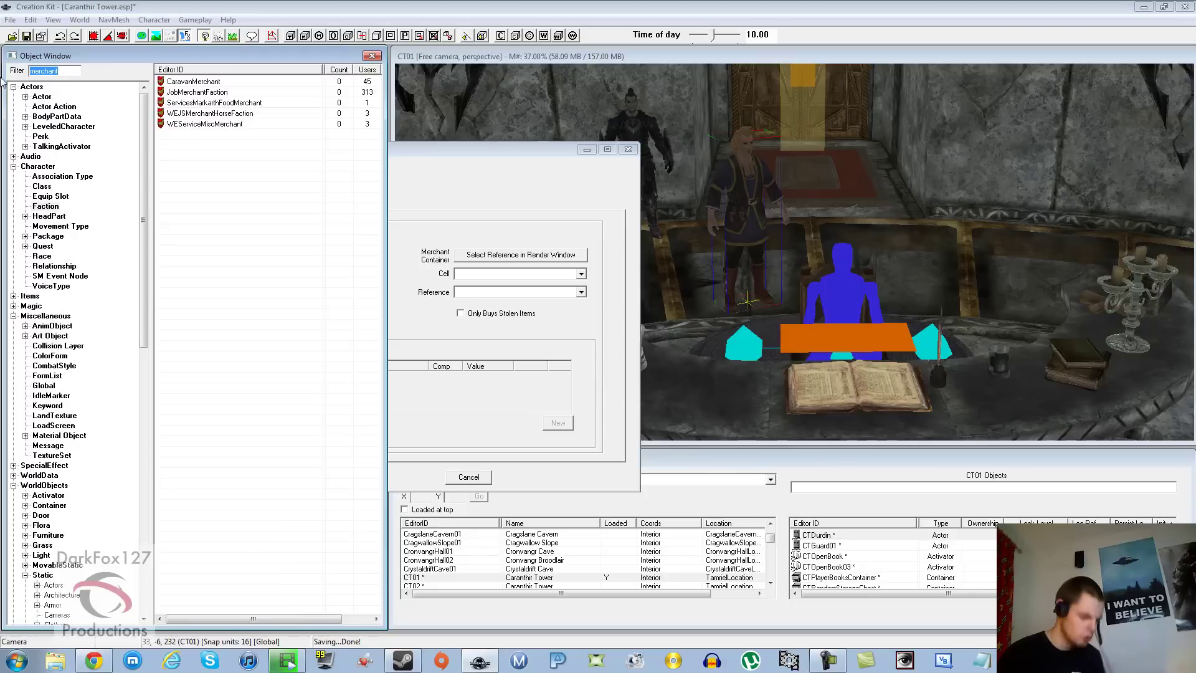
text(urag)
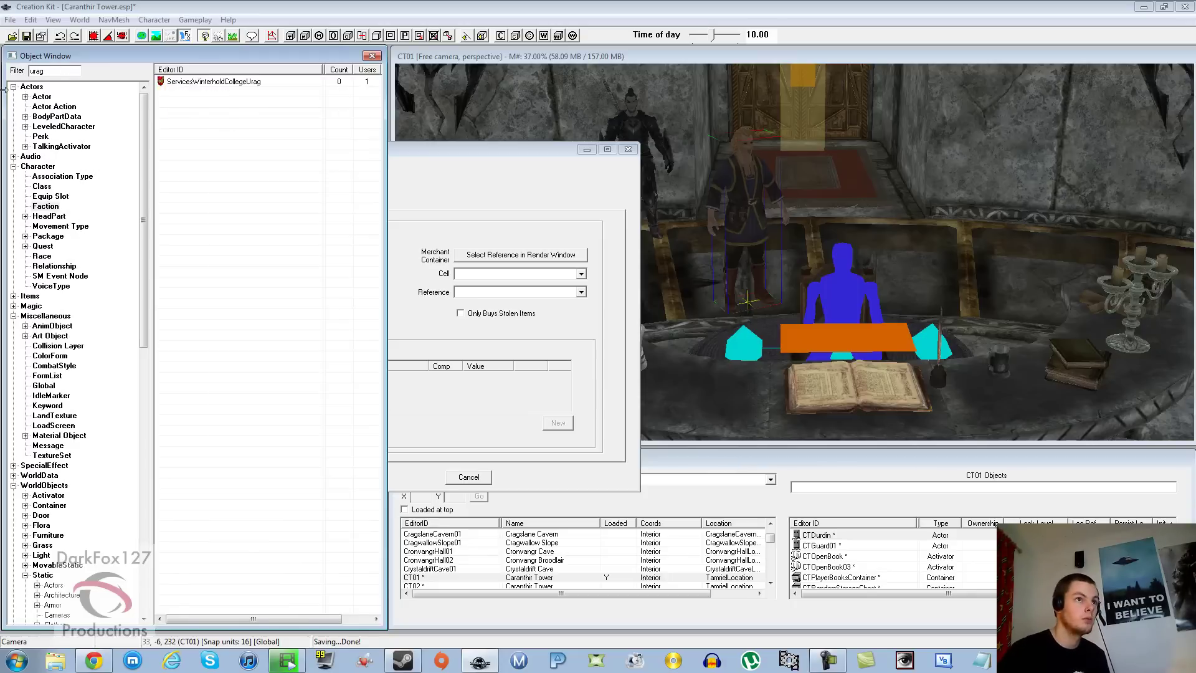
drag(144, 132, 146, 141)
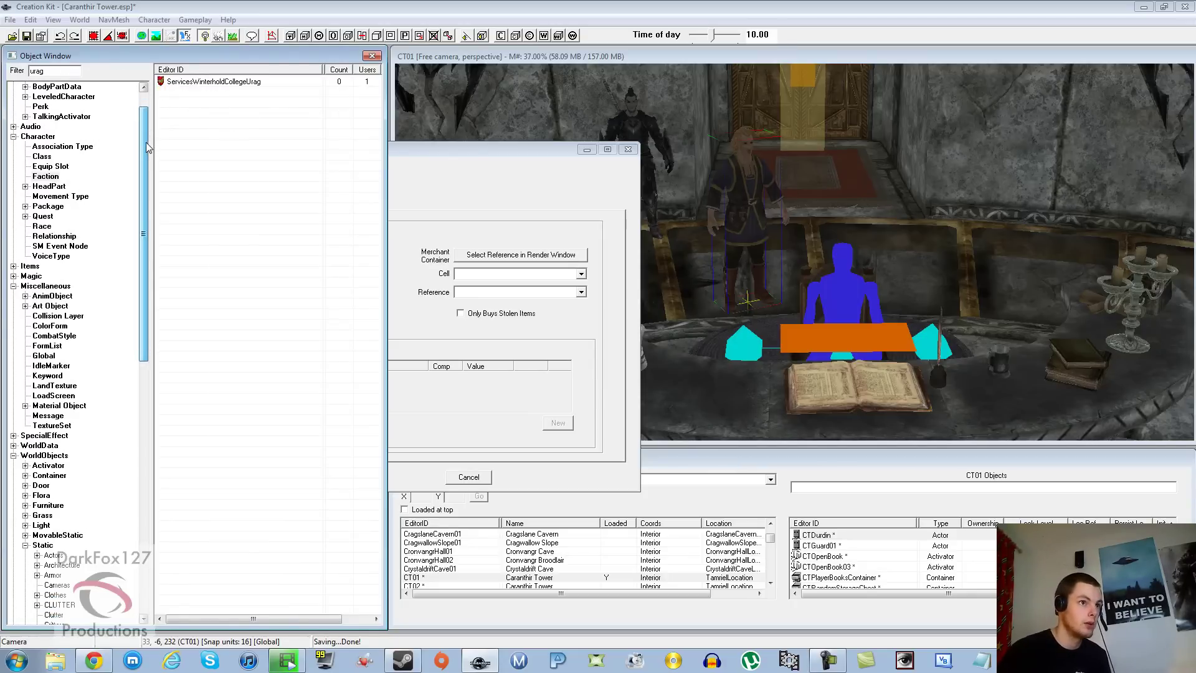
scroll(146, 142, up, 1)
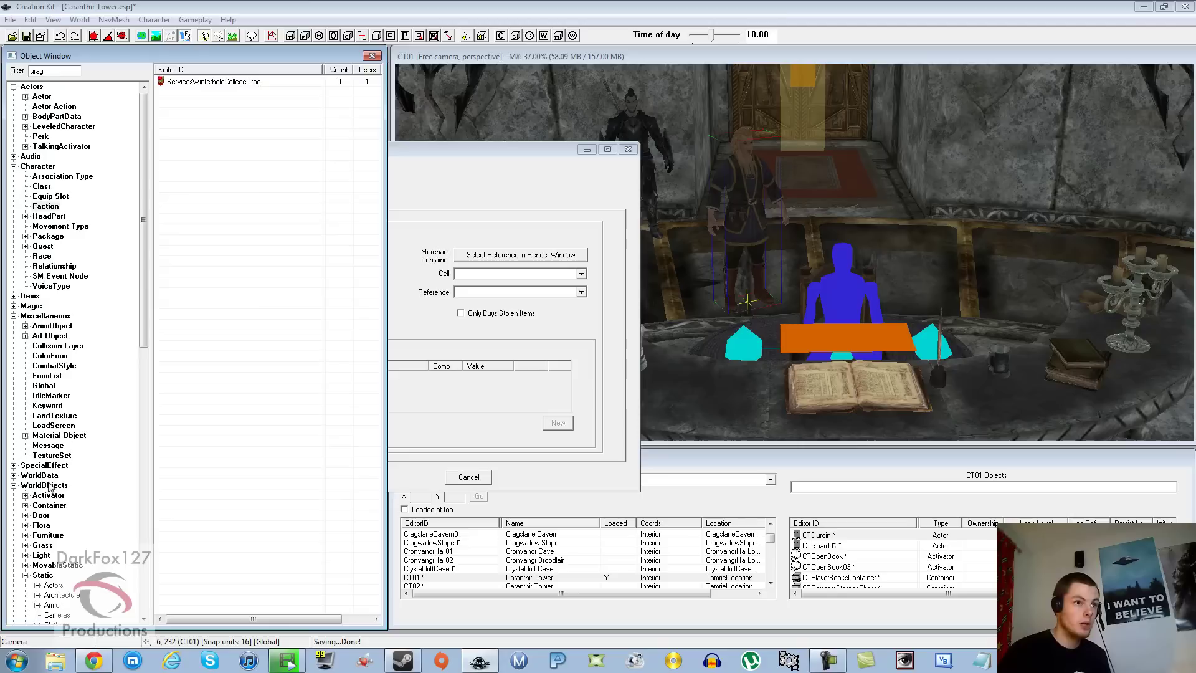
click(42, 505)
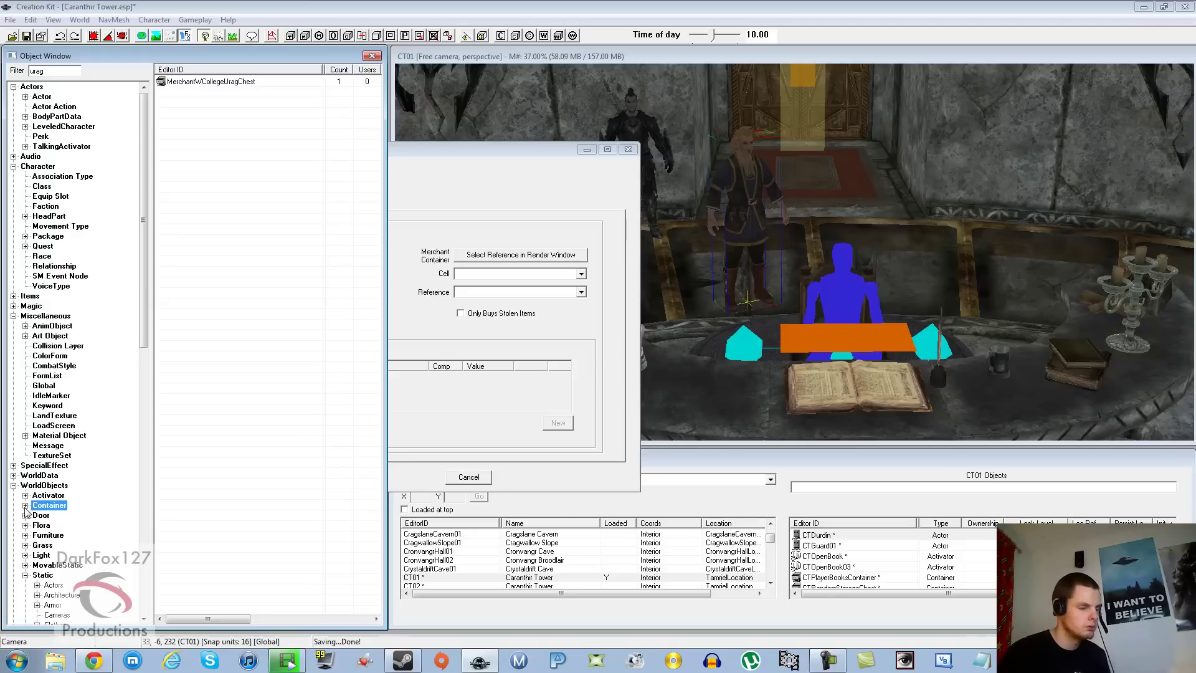
click(26, 506)
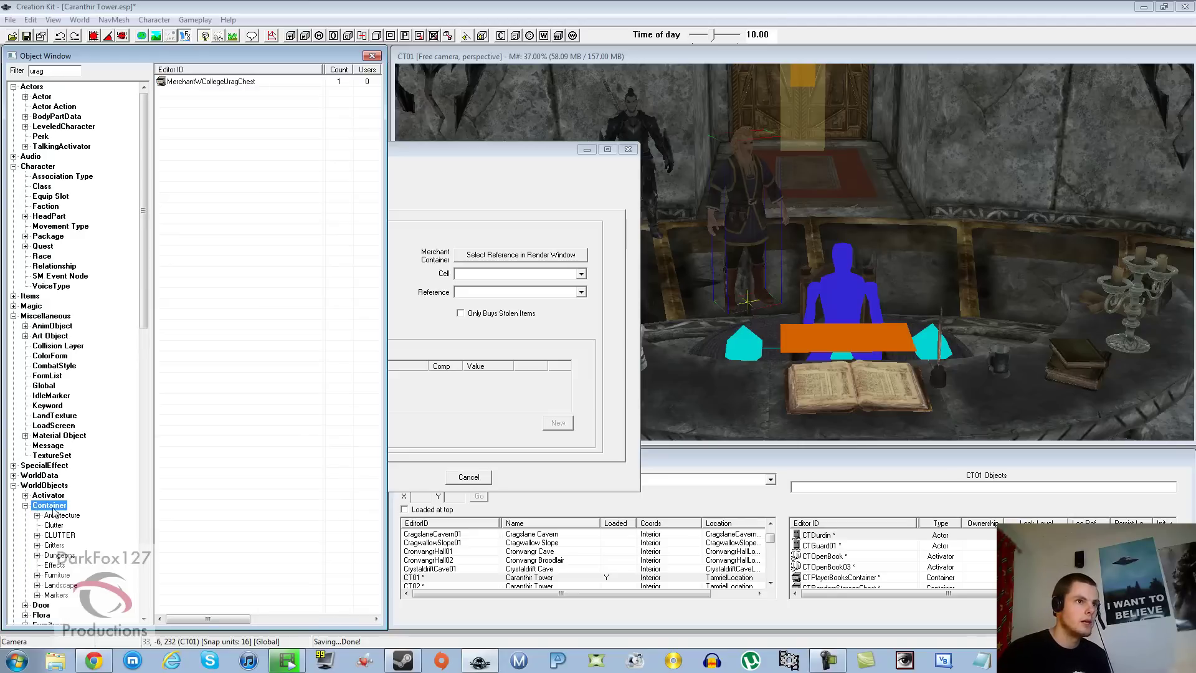
click(60, 71)
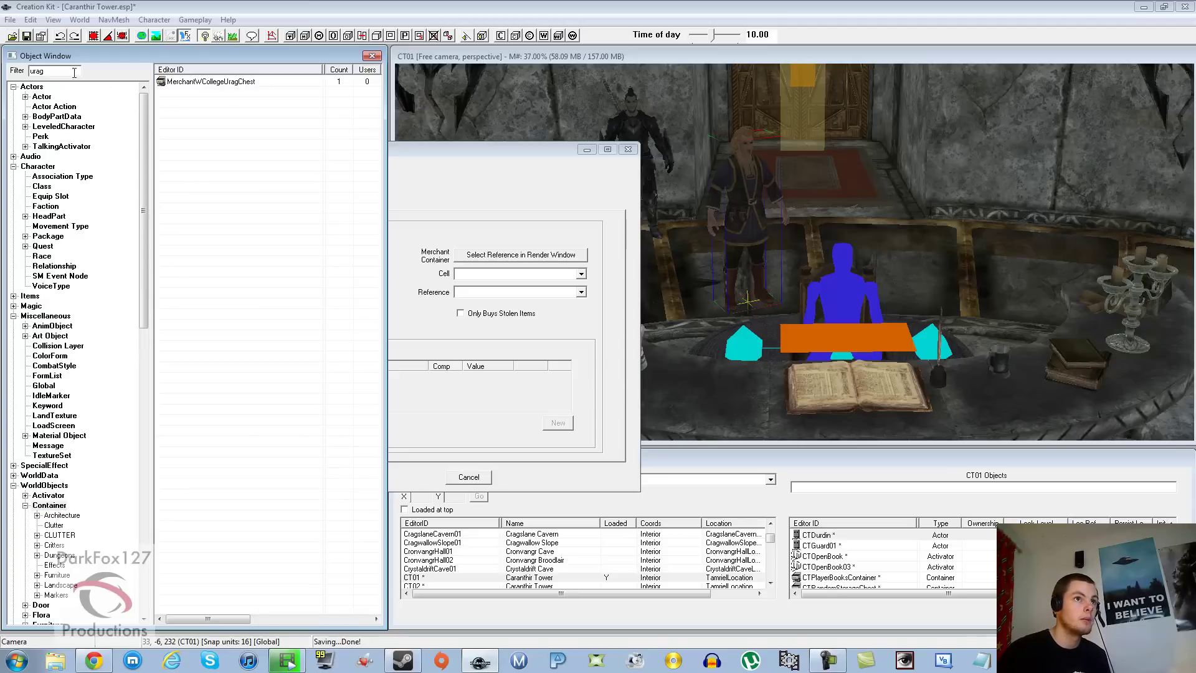
Open the MerchantWCollegeUragChest container, examine its item list, and close it
click(228, 86)
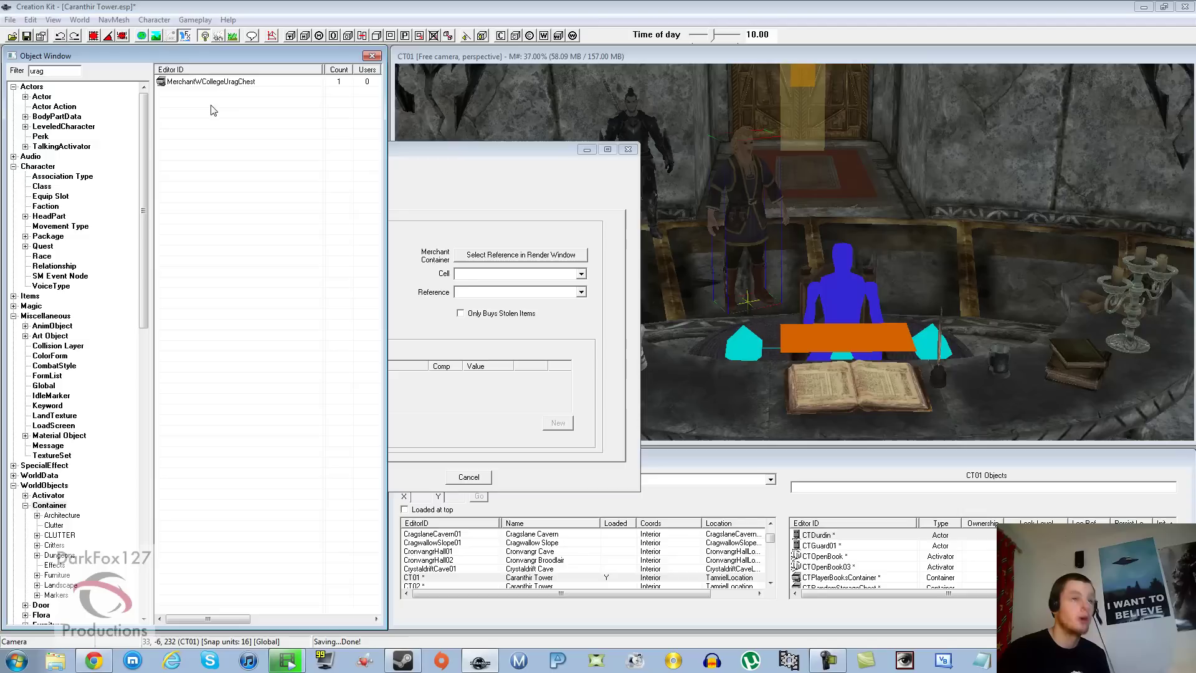
click(196, 83)
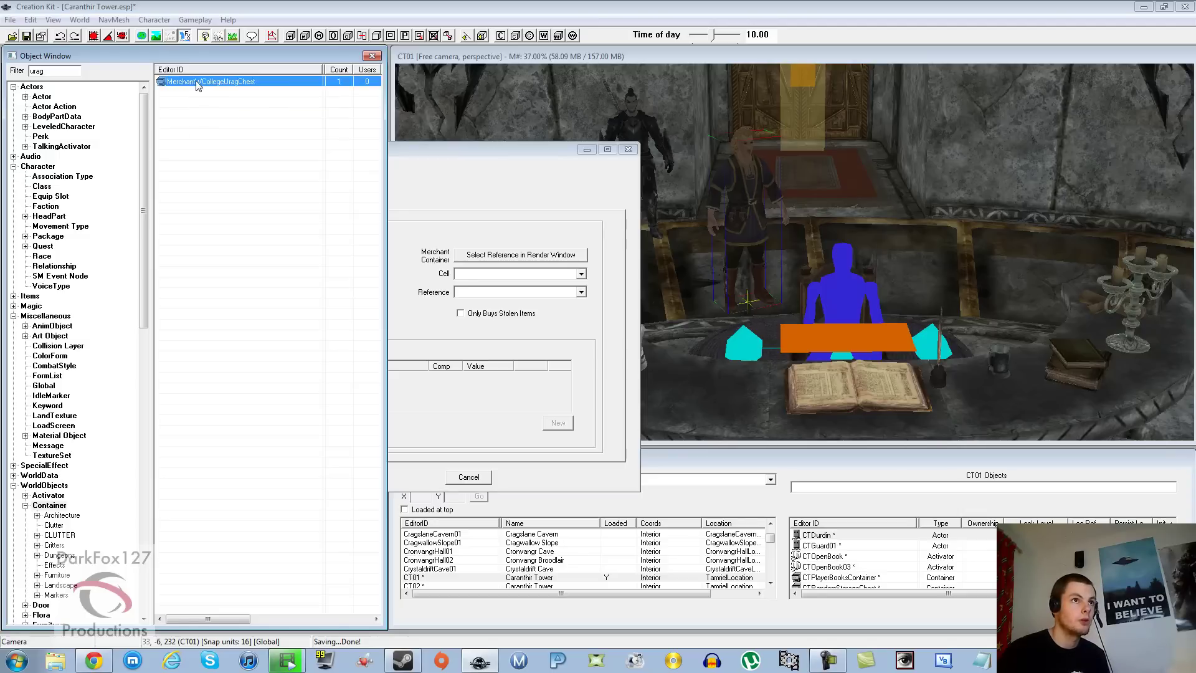
right_click(195, 82)
click(185, 86)
click(185, 85)
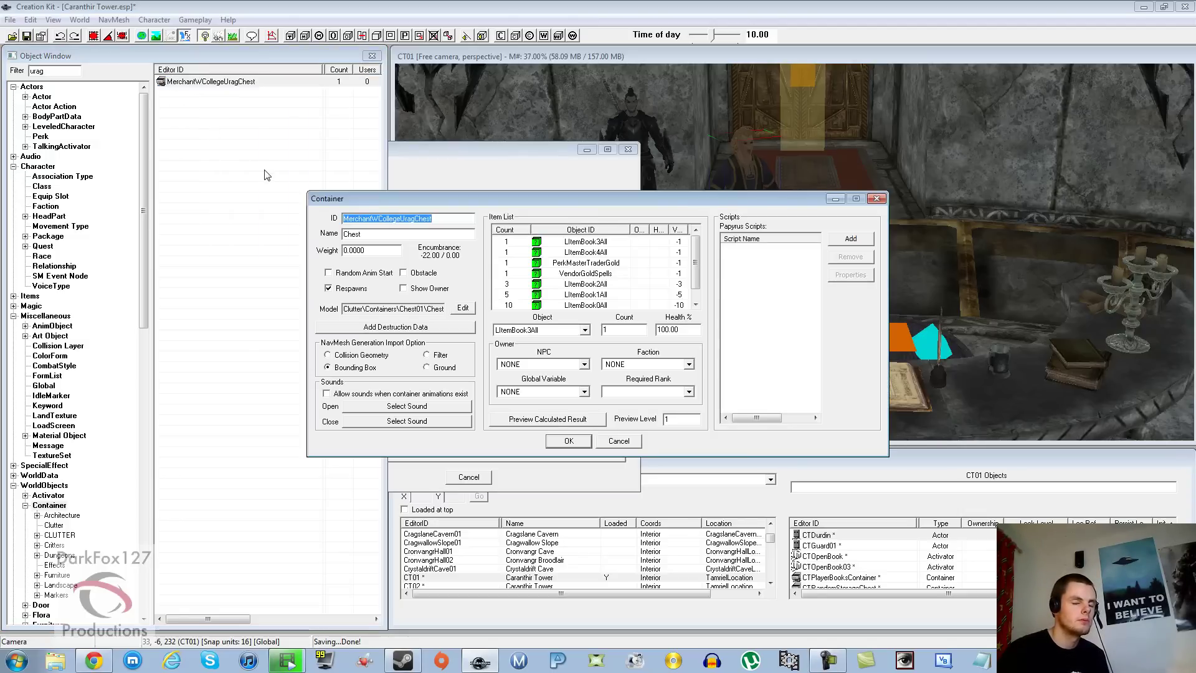
click(593, 263)
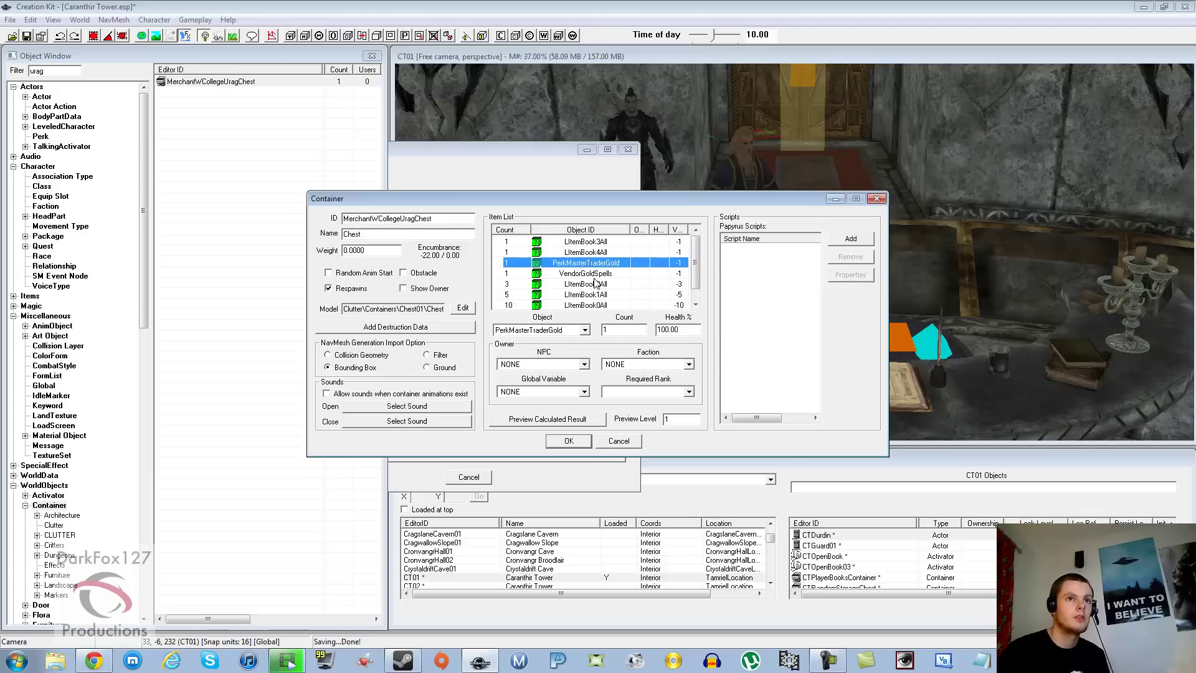
click(592, 243)
key(Delete)
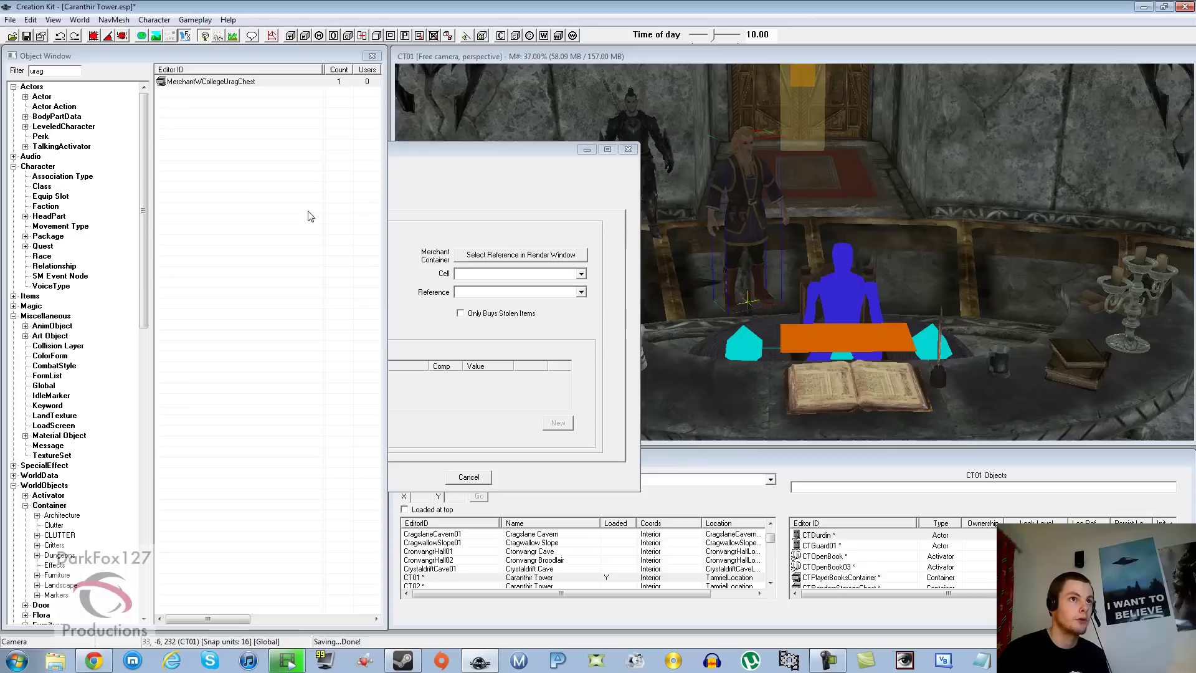
Duplicate the MerchantWCollegeUragChest container and open the copy for editing
right_click(234, 83)
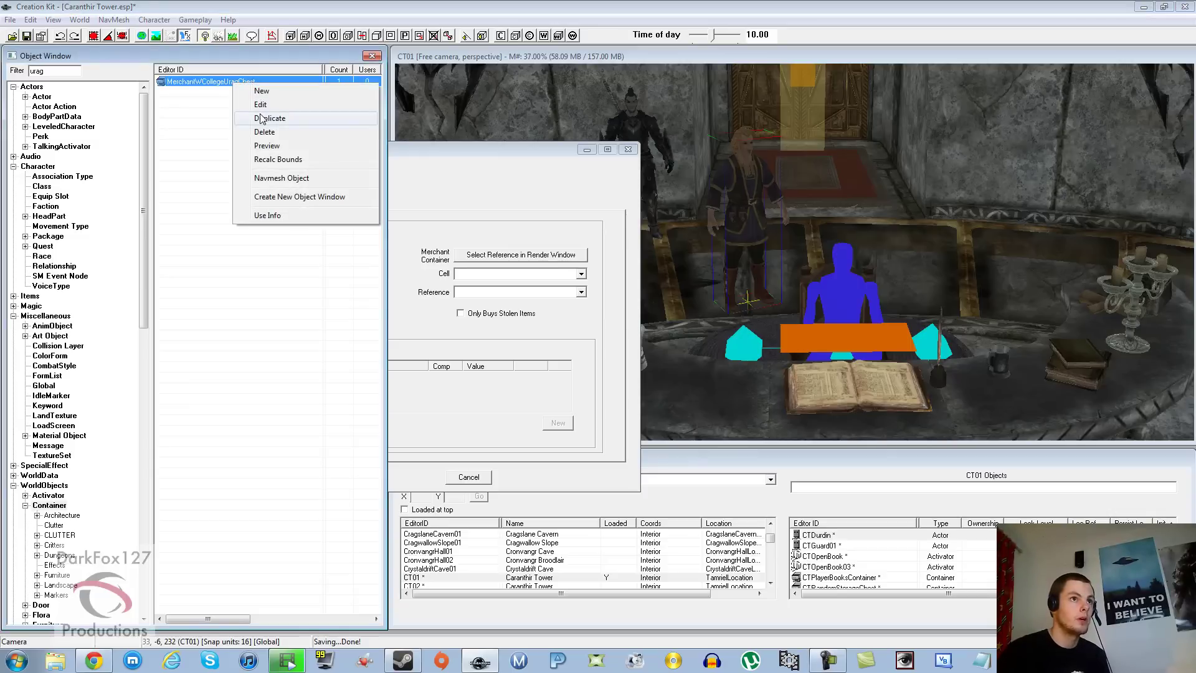
click(262, 118)
right_click(236, 92)
click(305, 153)
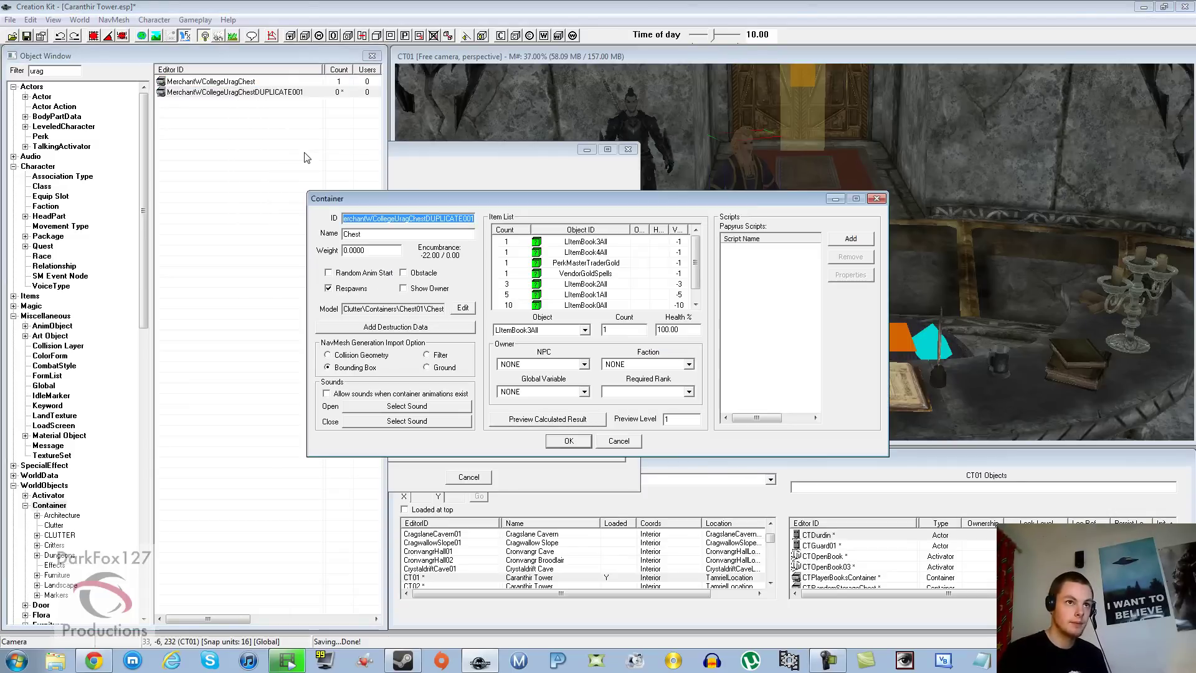
Change the duplicated container's ID to CTDurdinMerchantChest
key(End)
key(BackSpace)
key(BackSpace)
key(BackSpace)
key(BackSpace)
key(BackSpace)
key(BackSpace)
key(BackSpace)
key(BackSpace)
key(BackSpace)
key(BackSpace)
key(BackSpace)
key(BackSpace)
key(BackSpace)
key(BackSpace)
key(BackSpace)
key(BackSpace)
key(BackSpace)
key(BackSpace)
key(BackSpace)
key(BackSpace)
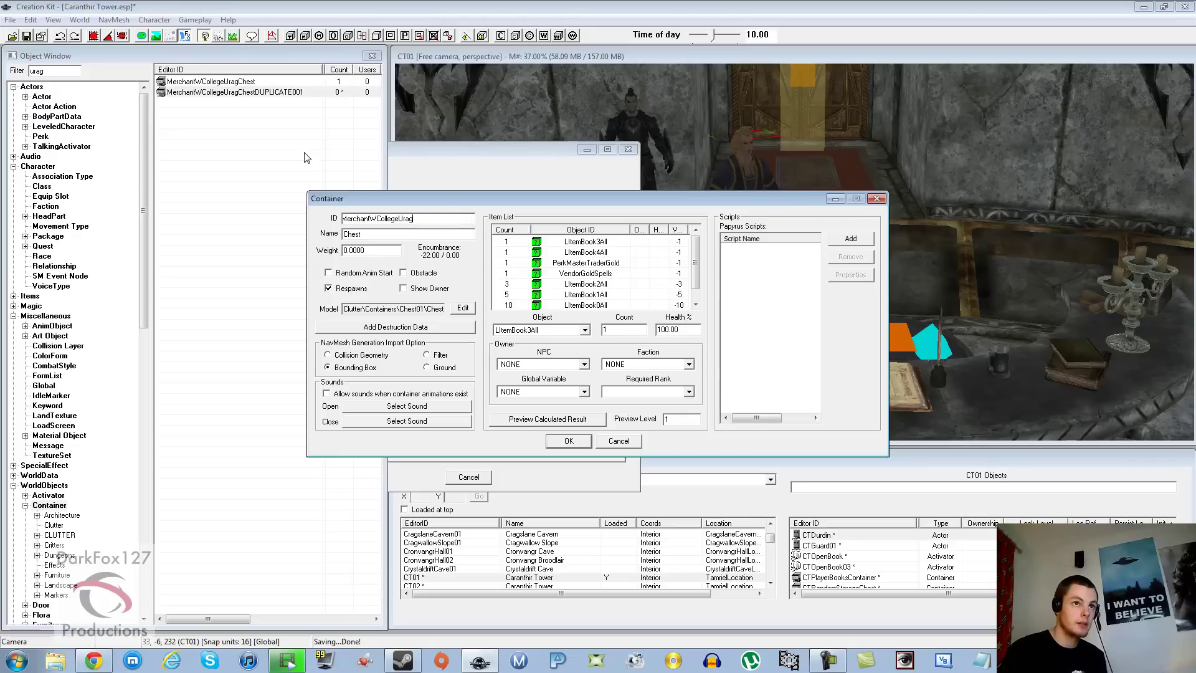
text(CT)
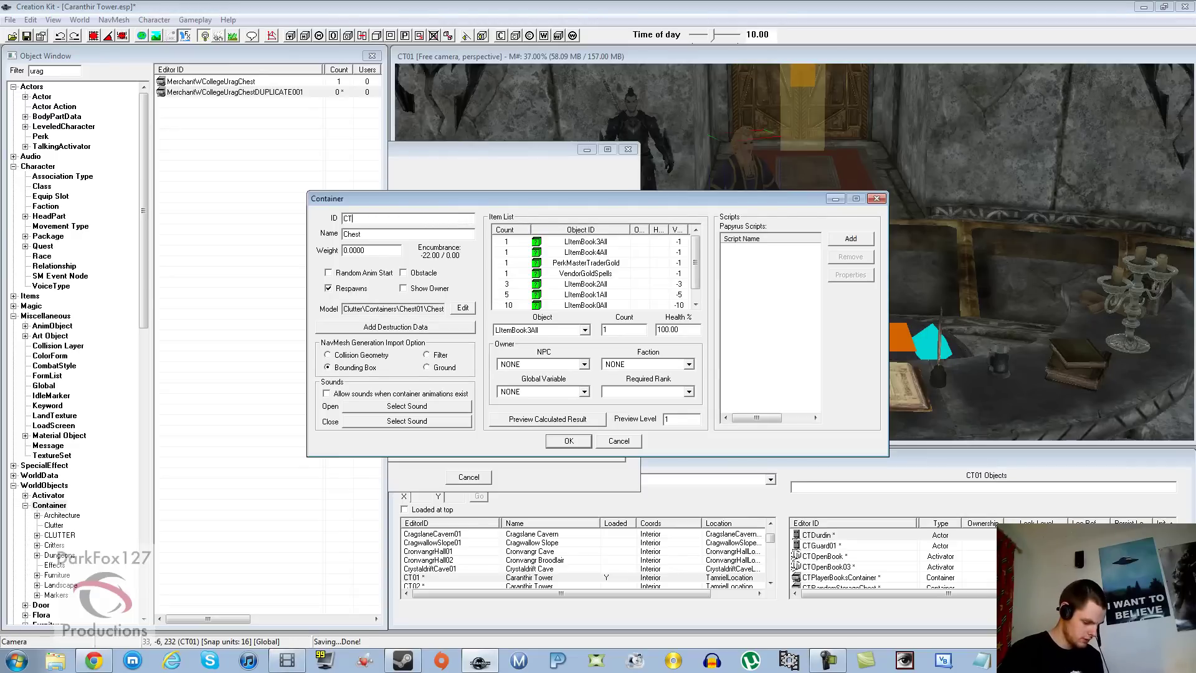
text(Durdin)
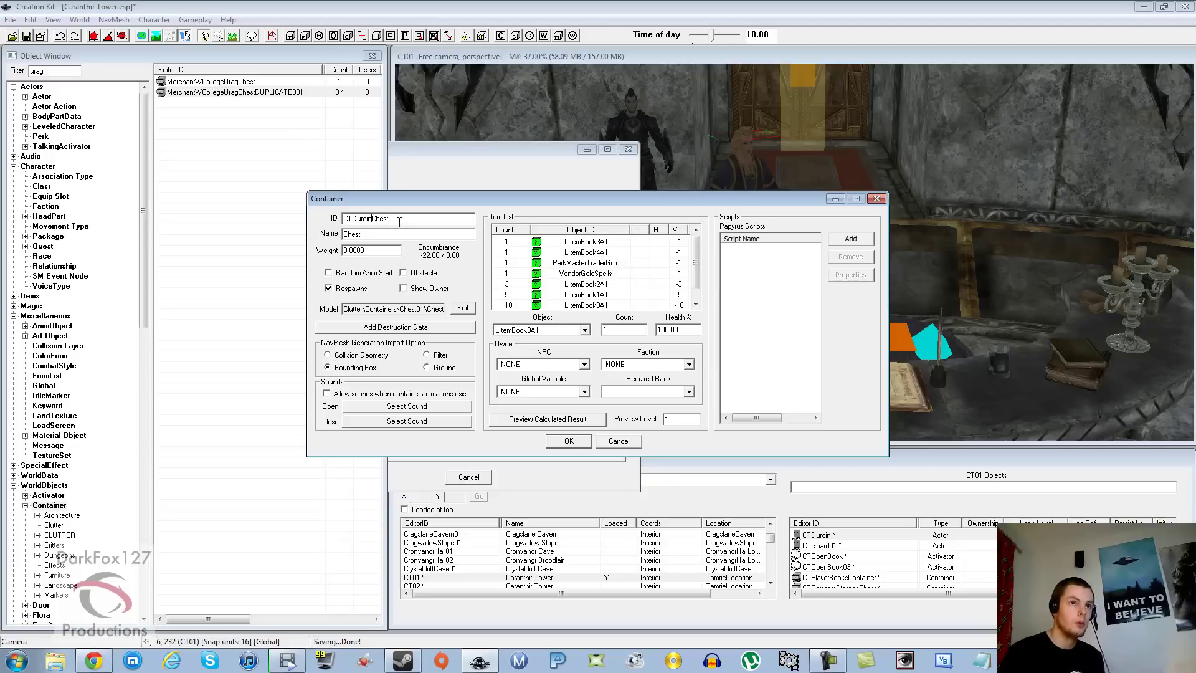
text(Merchant)
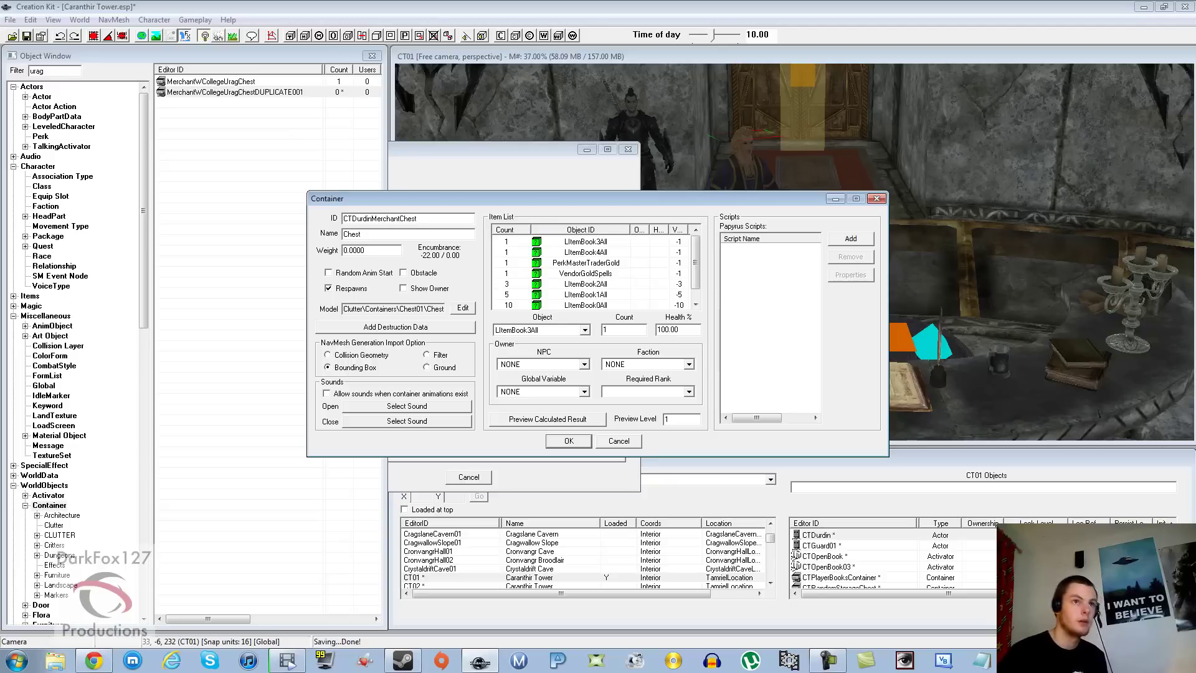
Name the container "Durdin's Chest" and save it under its changed ID without creating a new form
double_click(352, 233)
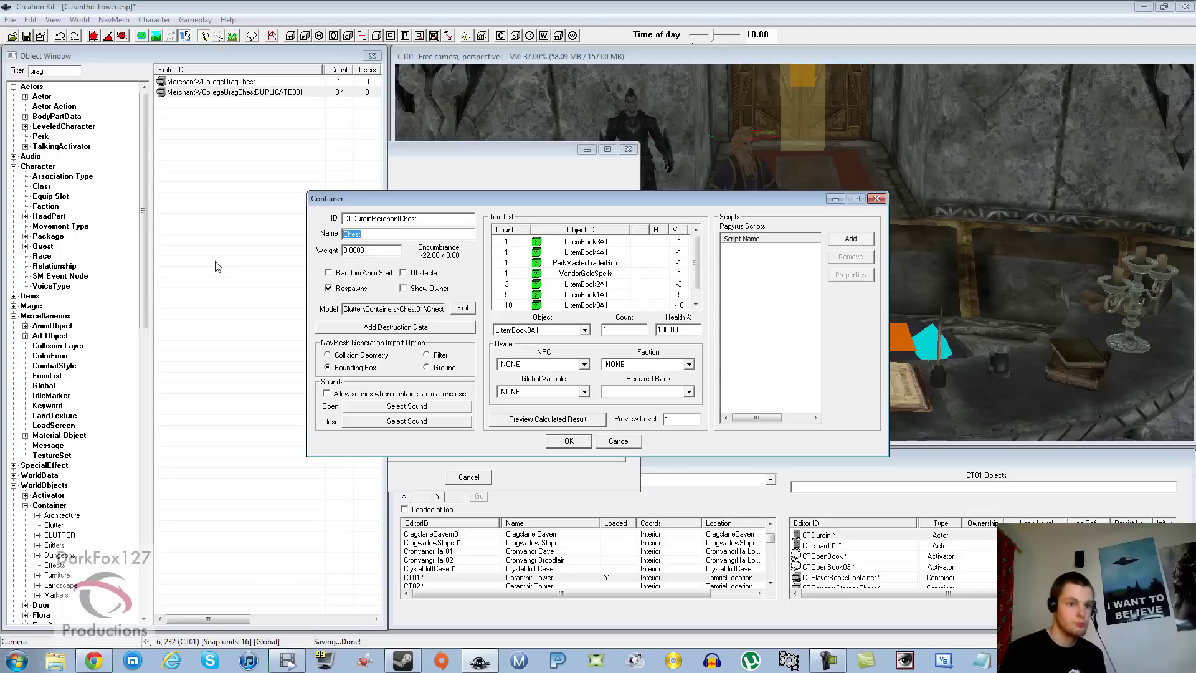
text(D)
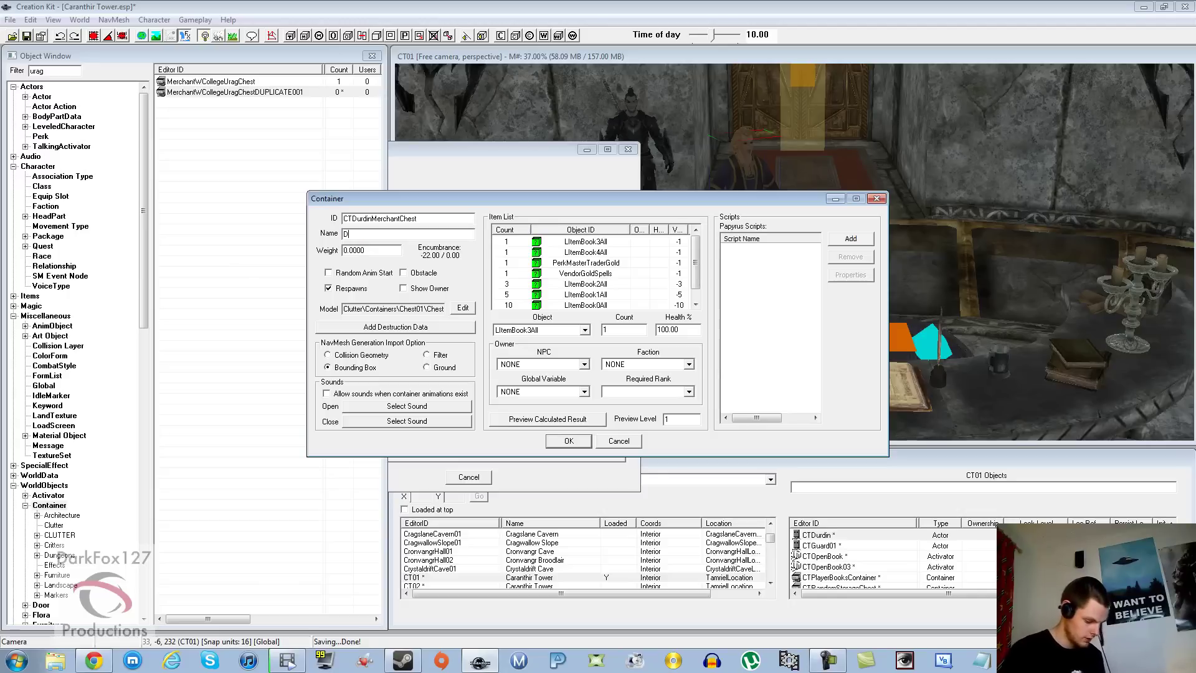
text(urdin's C)
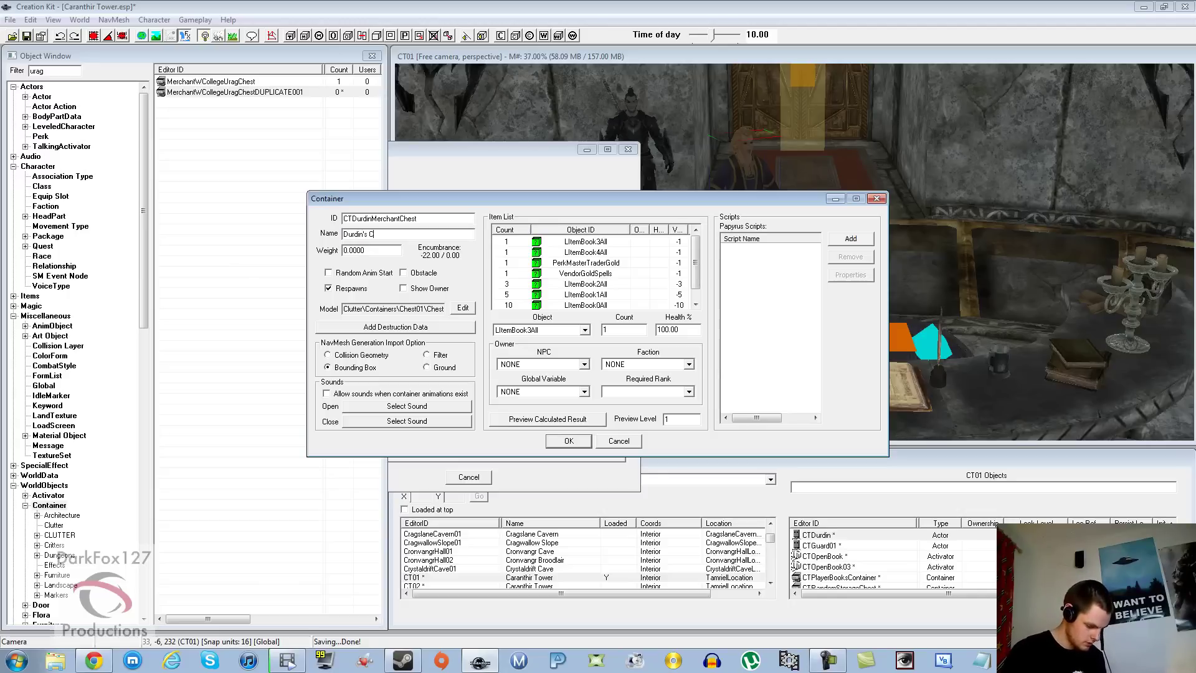
text(hest)
click(385, 253)
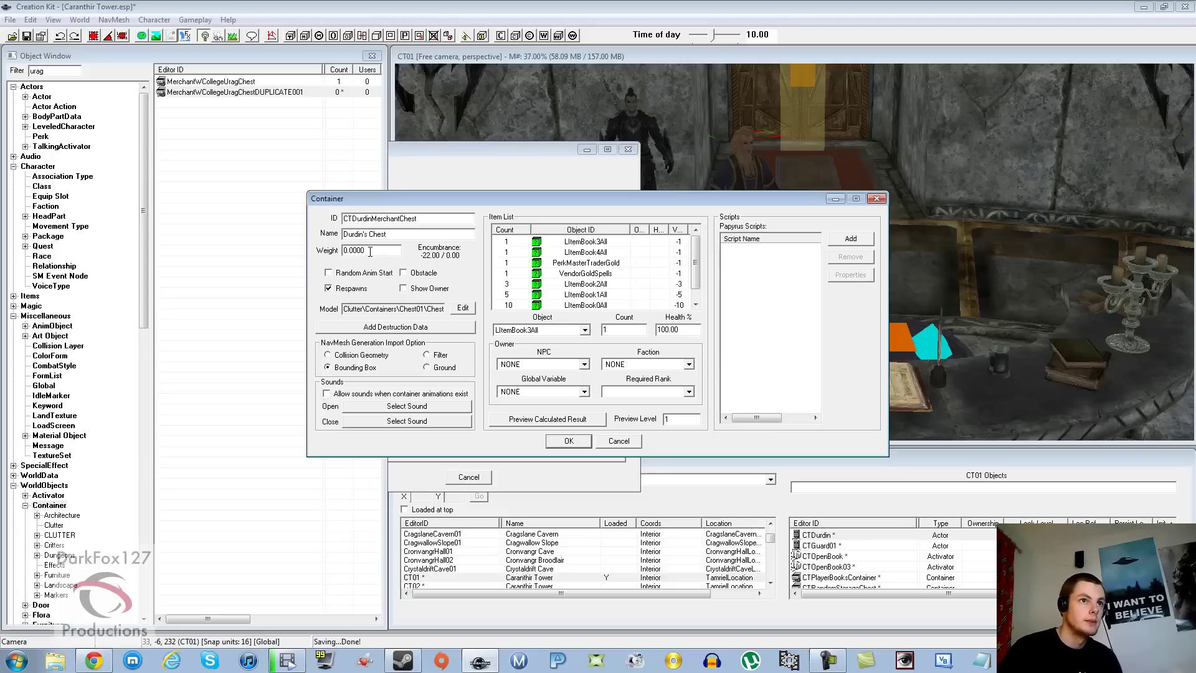
click(536, 263)
scroll(572, 265, down, 1)
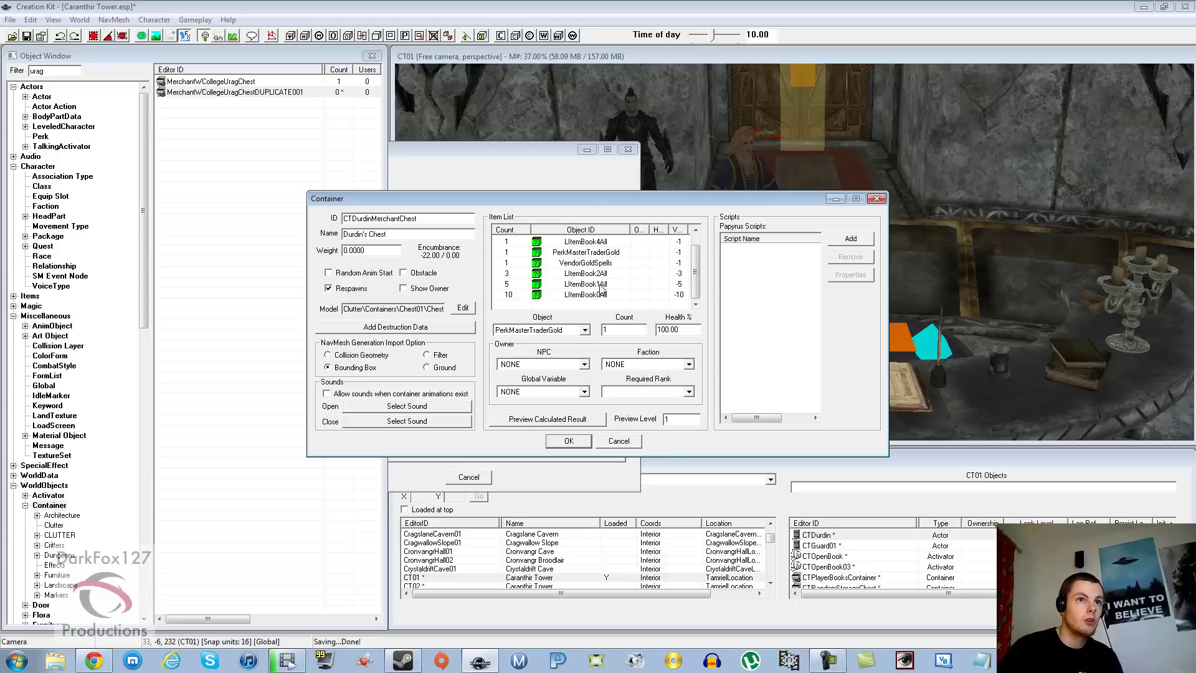
click(567, 445)
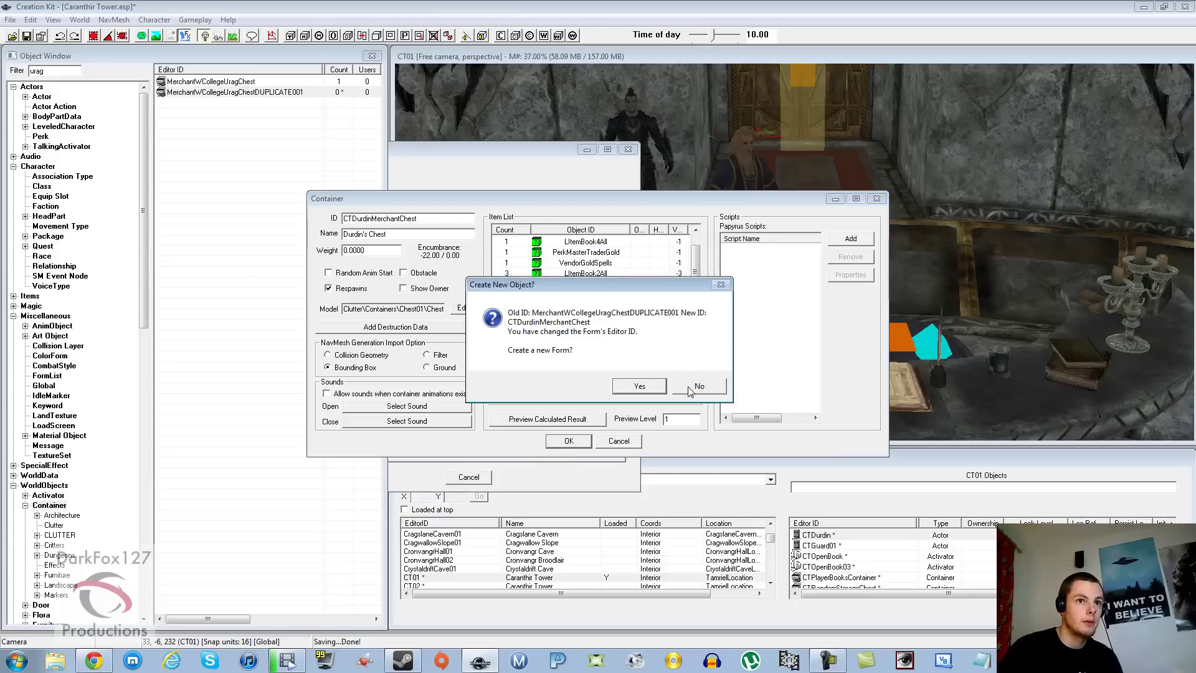
click(693, 387)
click(656, 373)
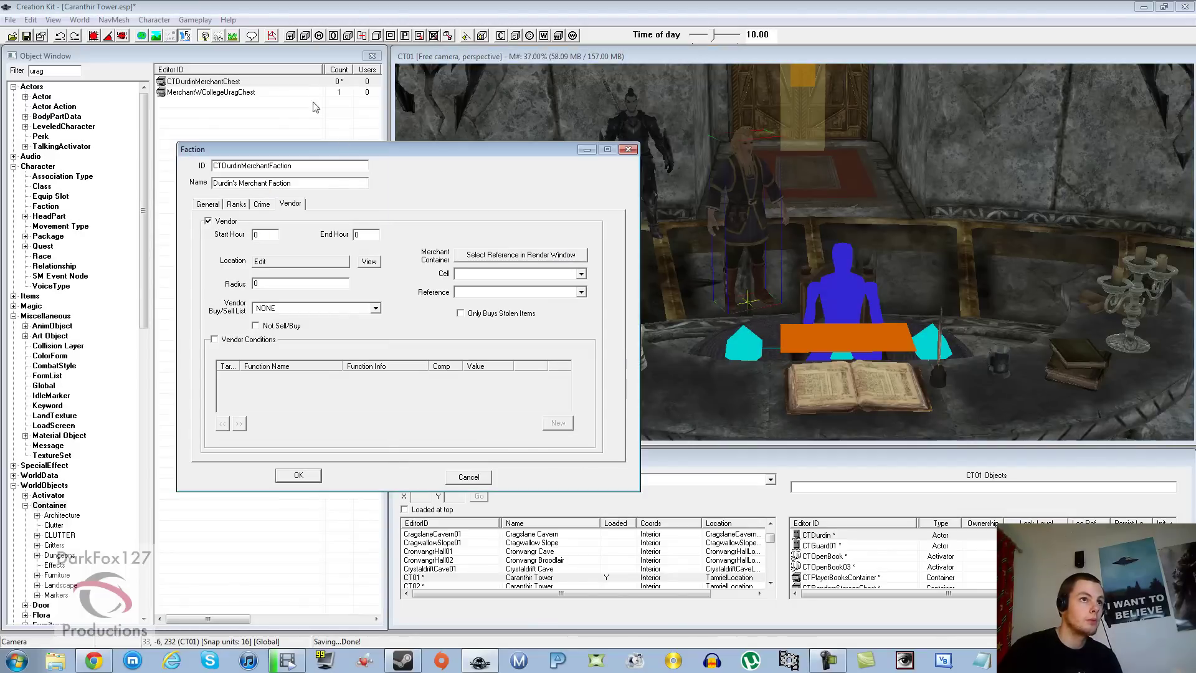
Place CTDurdinMerchantChest in the Caranthir Tower cell and move it outside the walkable floor behind Durdin's desk
click(231, 81)
drag(195, 83, 983, 289)
shift+middle_drag(983, 289, 762, 348)
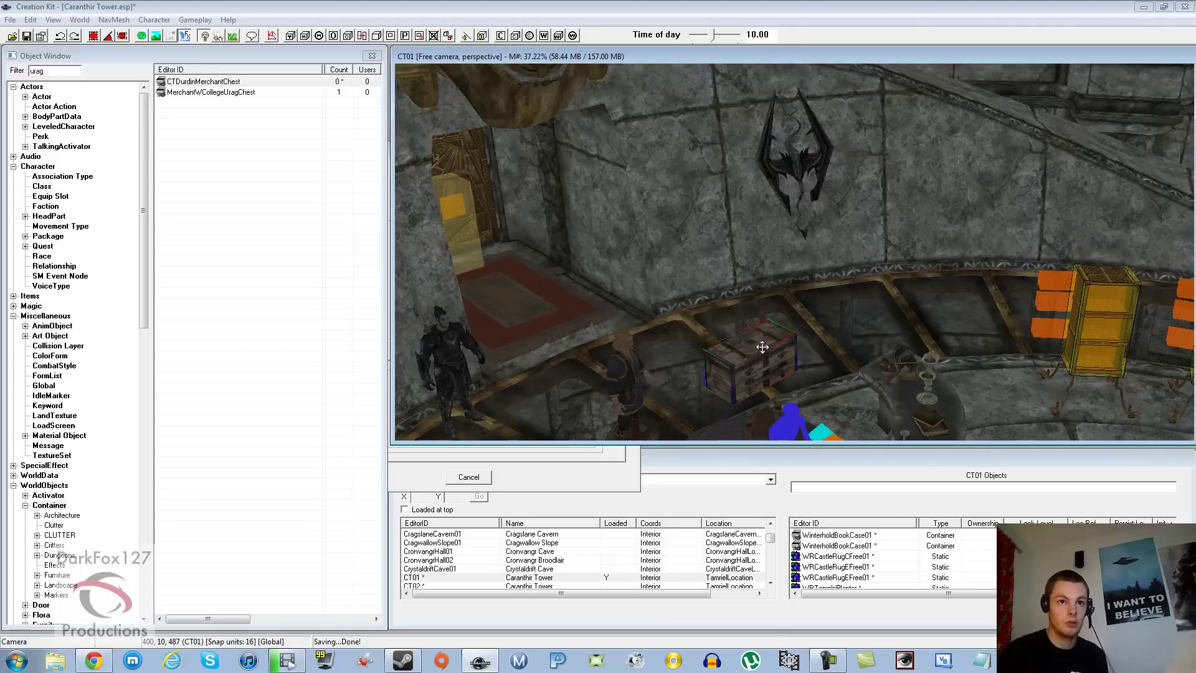
drag(763, 351, 725, 265)
shift+middle_drag(725, 265, 662, 248)
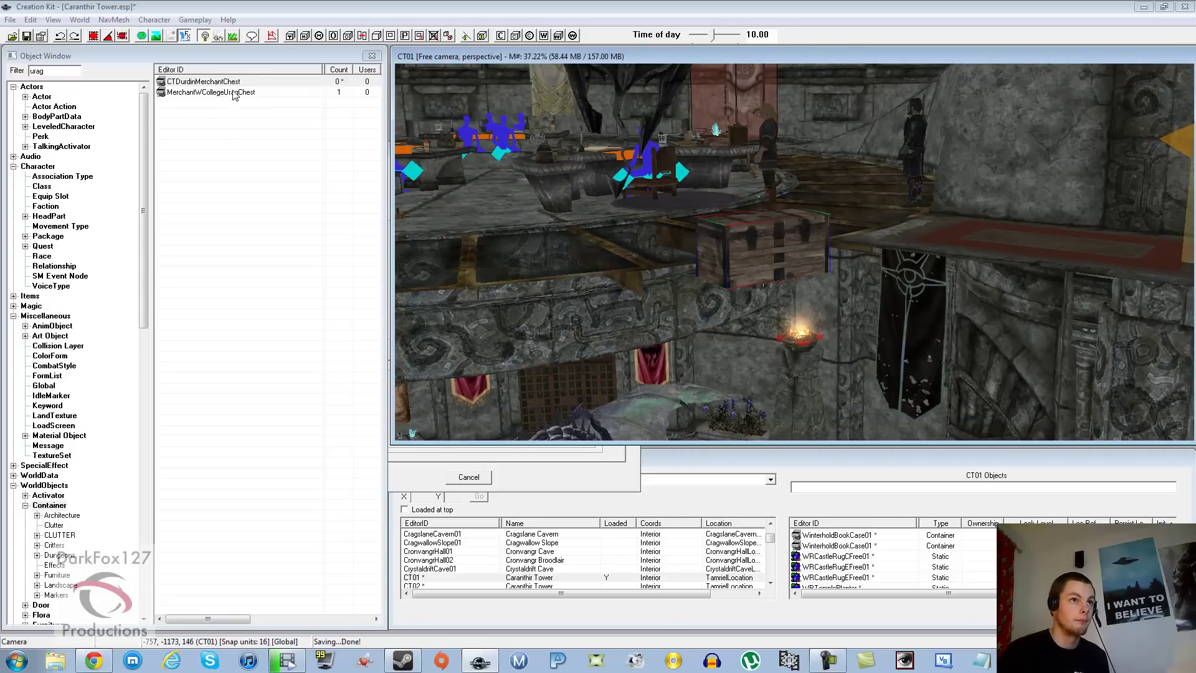
Assign the placed CTDurdinMerchantChest in cell CT01 as the merchant container of CTDurdinMerchantFaction
click(511, 480)
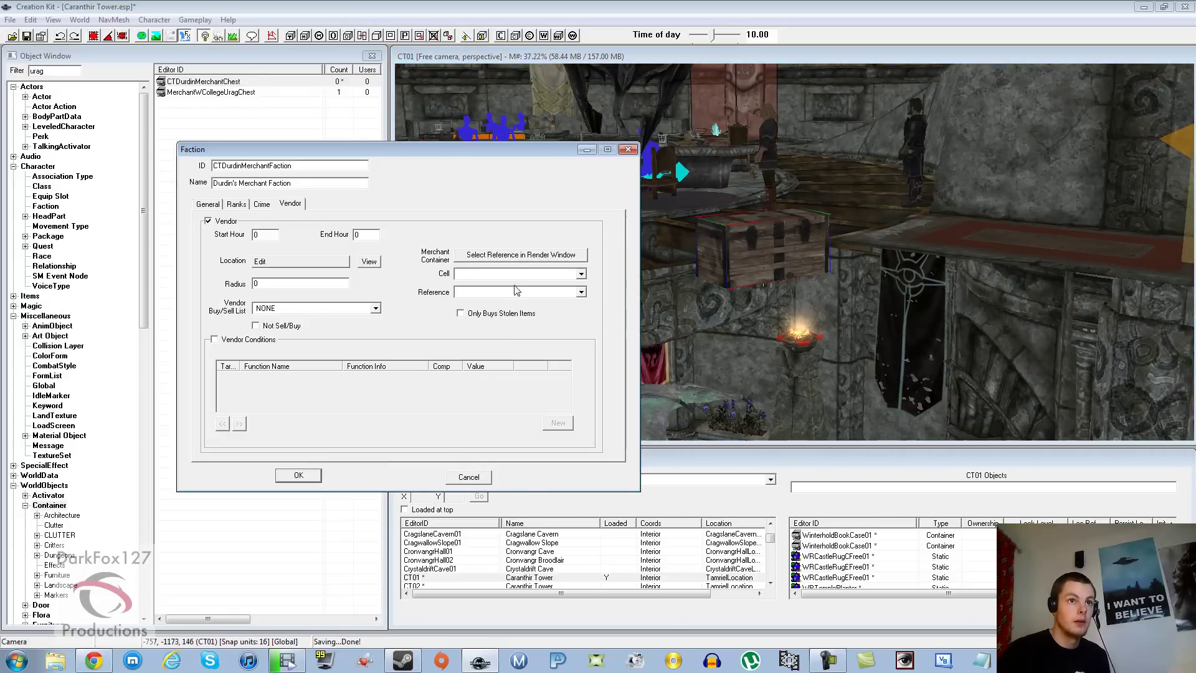
click(520, 255)
double_click(768, 241)
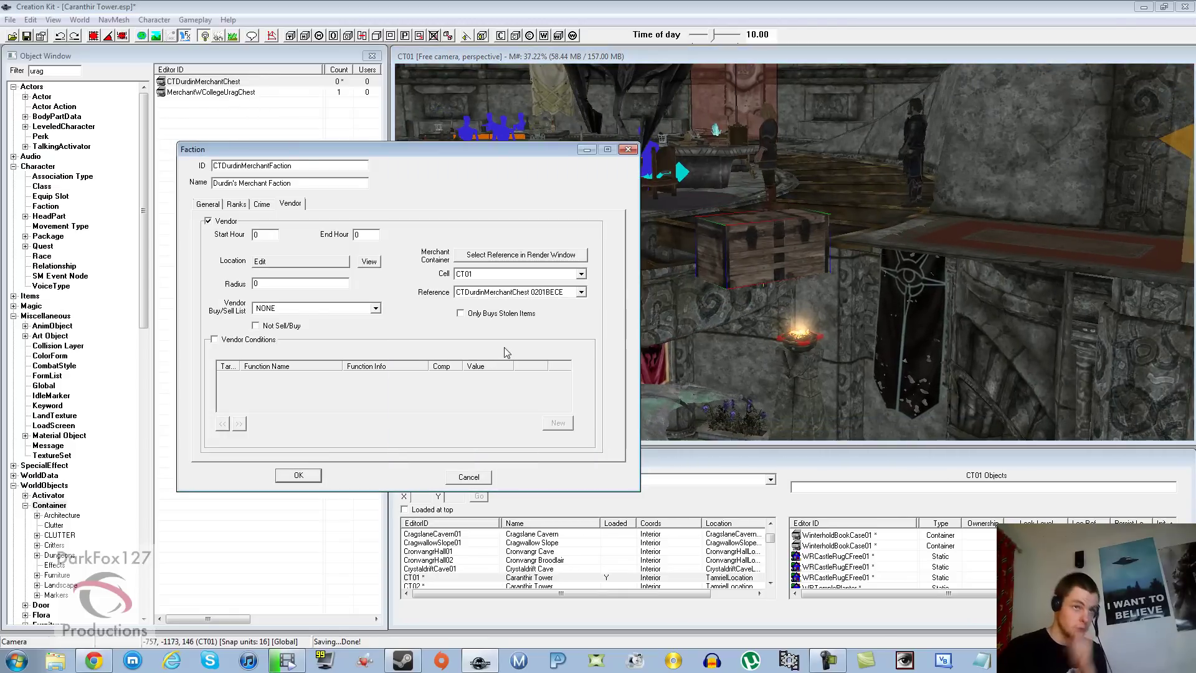
Set the faction's vendor location to Near Self
click(290, 260)
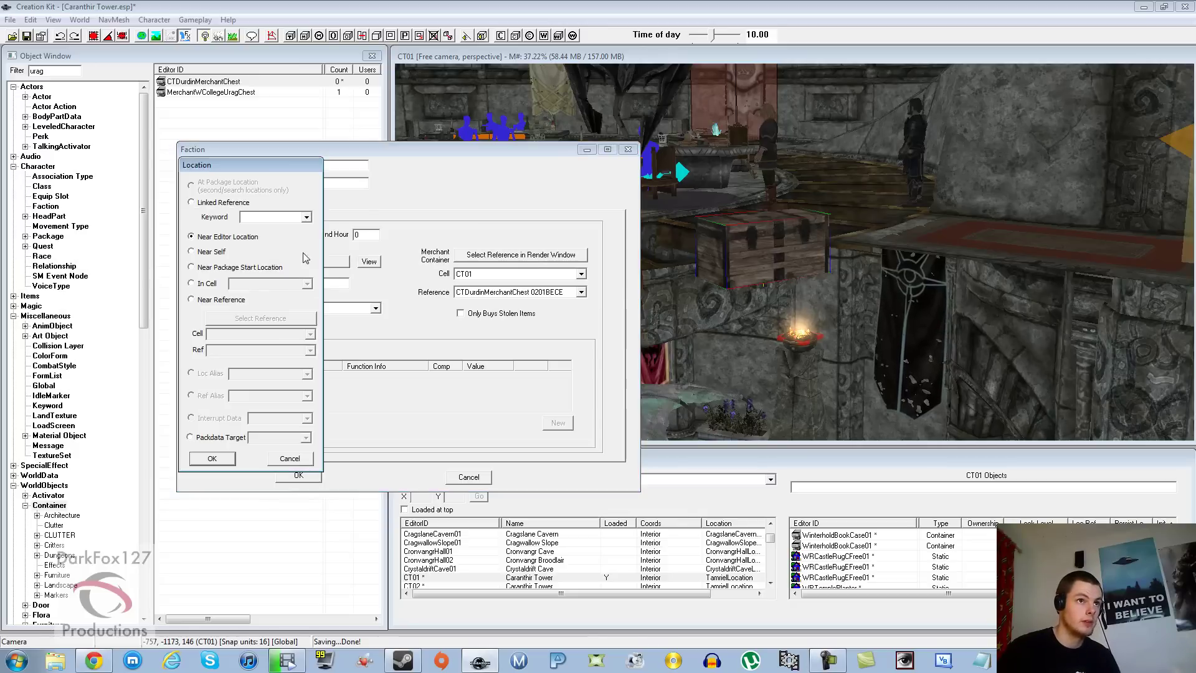
click(210, 252)
click(218, 458)
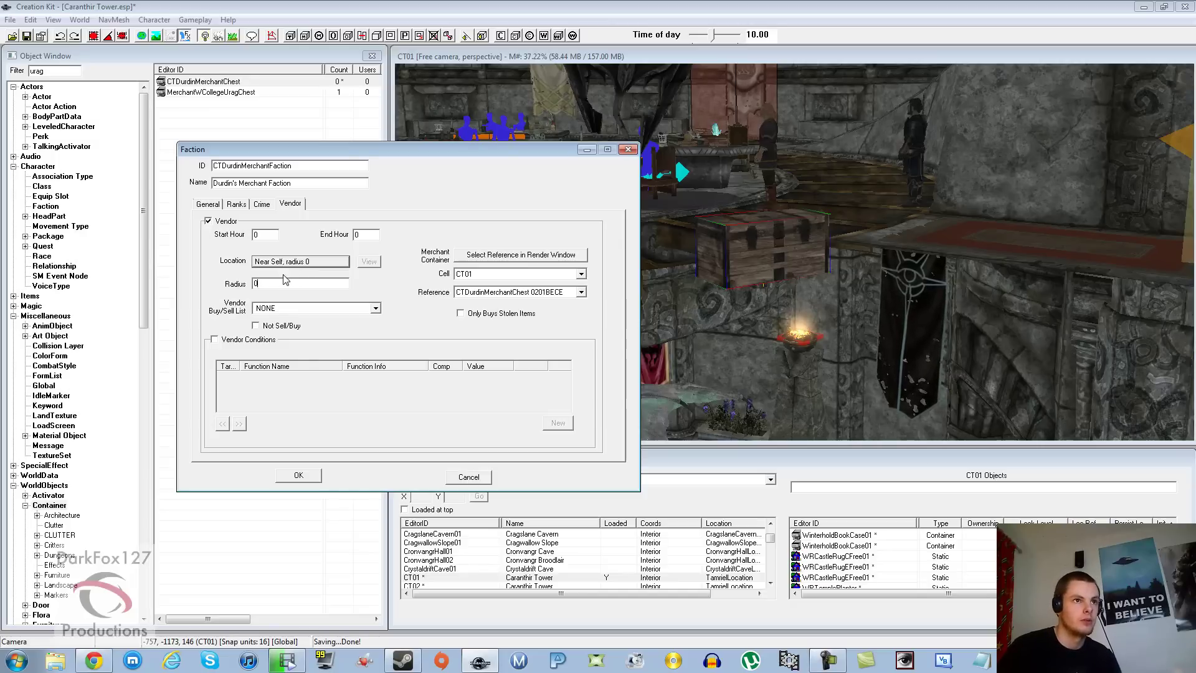
Set the faction's vendor buy/sell list to VendorItemsSpells
click(285, 308)
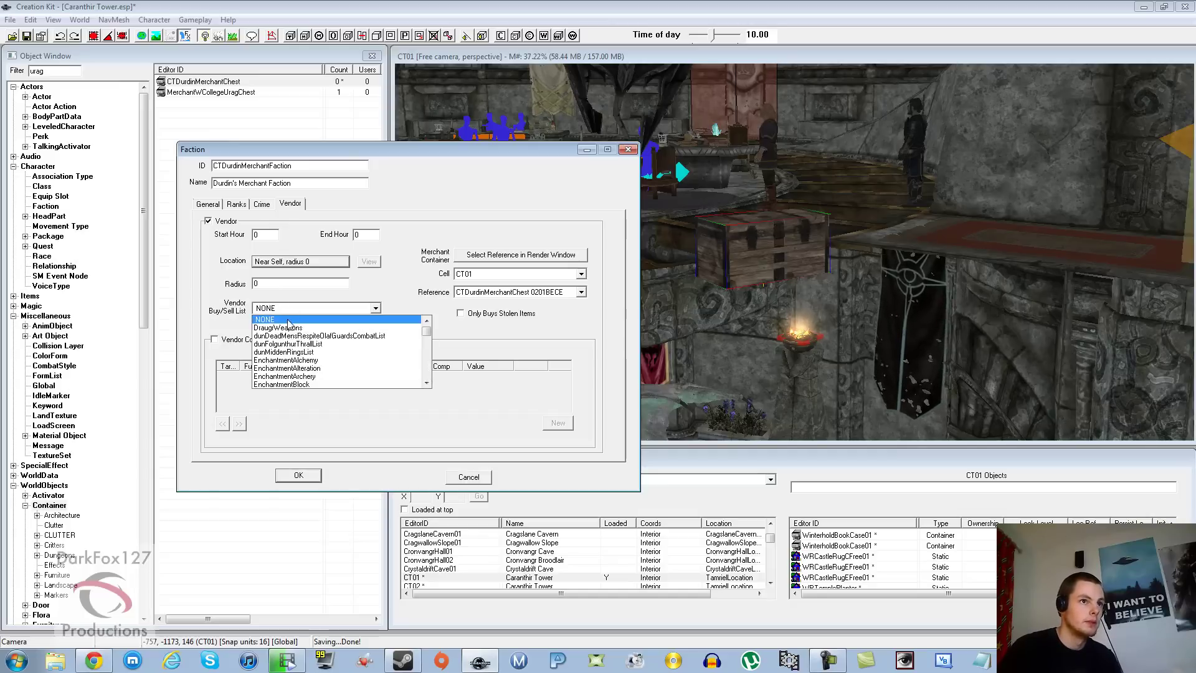
scroll(303, 349, down, 3)
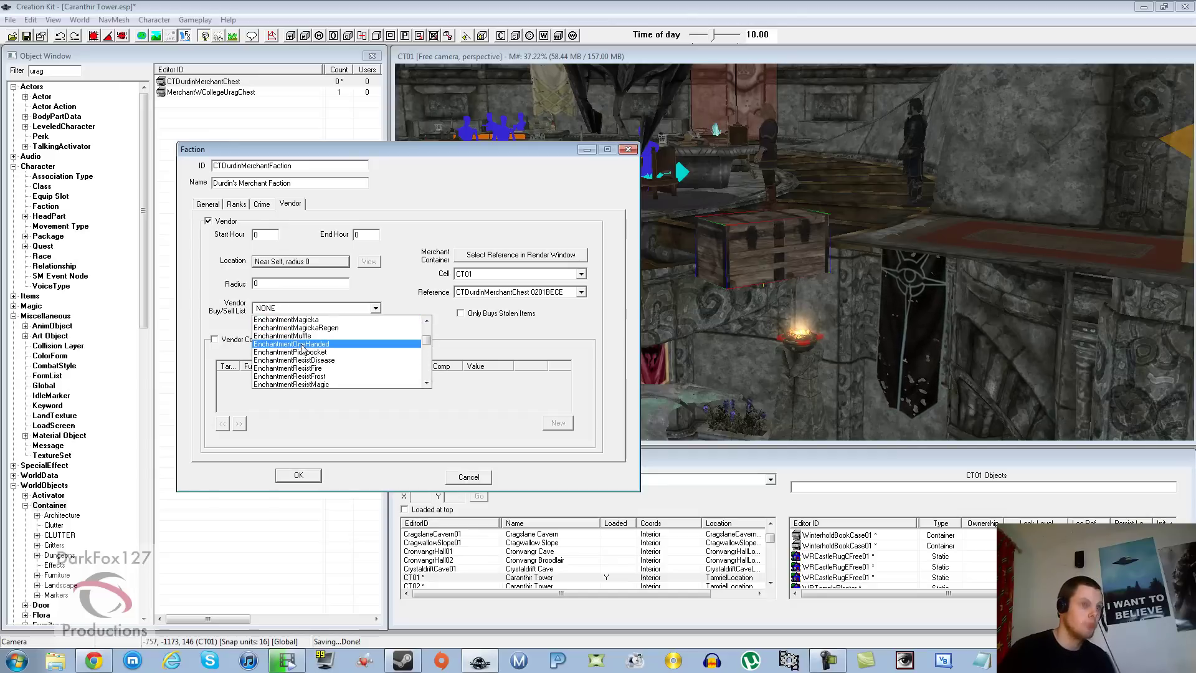
key(v)
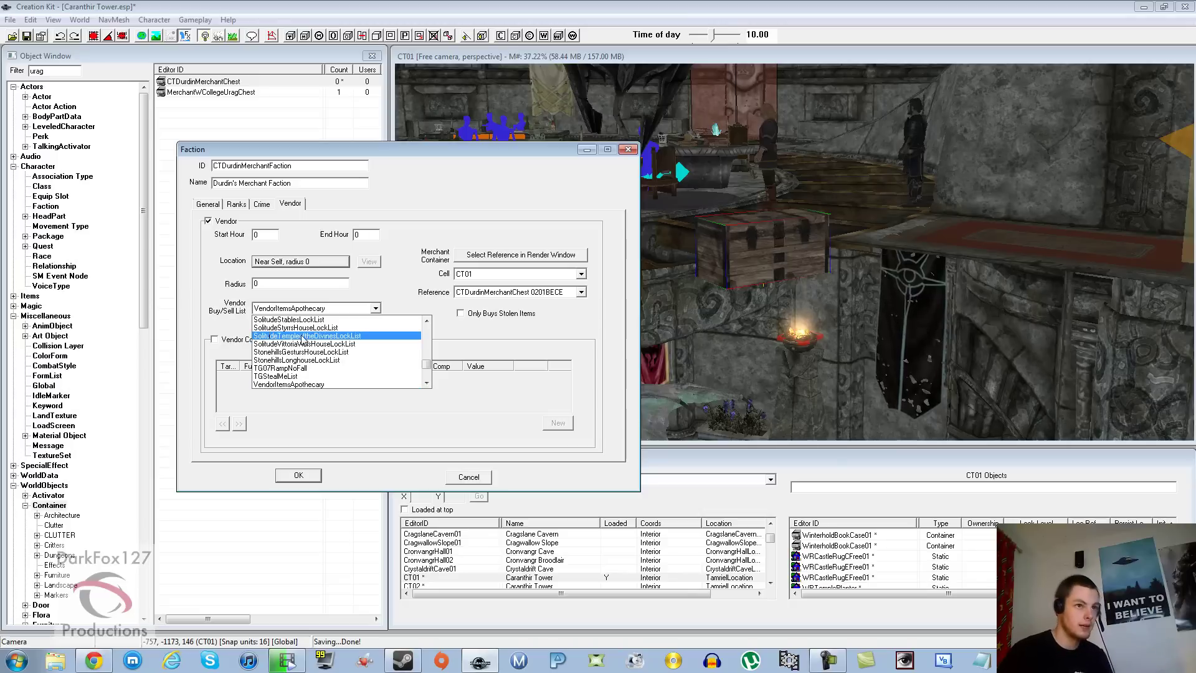
scroll(304, 342, down, 2)
scroll(316, 373, down, 2)
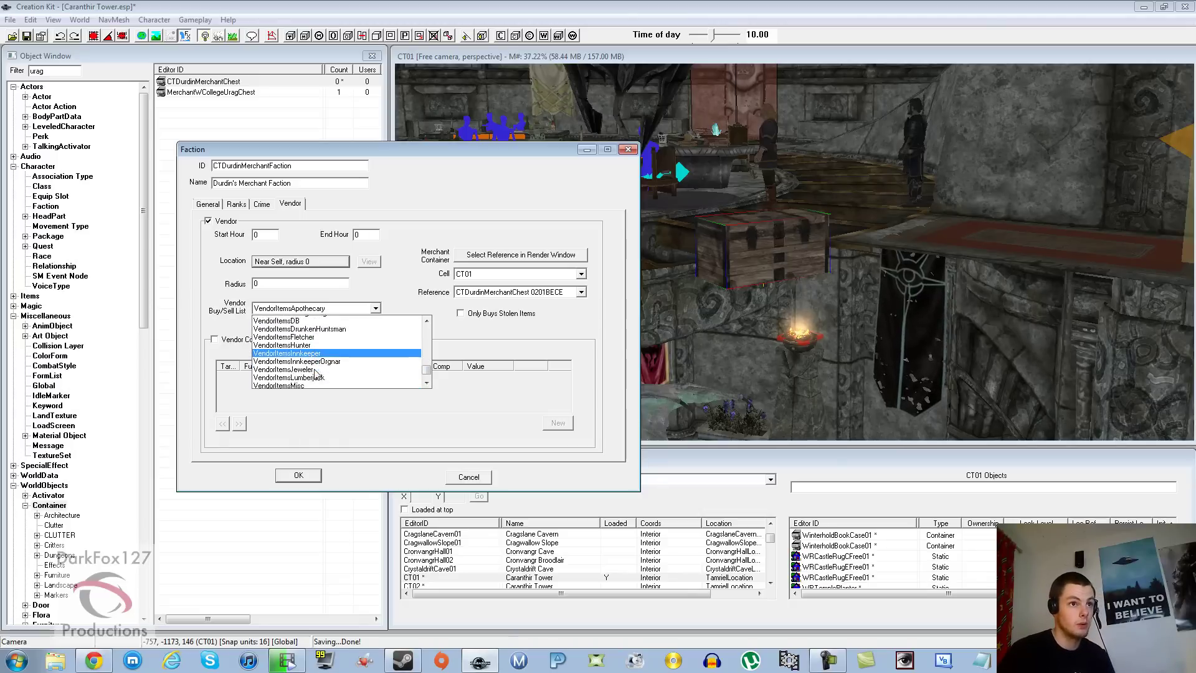
scroll(316, 374, down, 2)
click(318, 354)
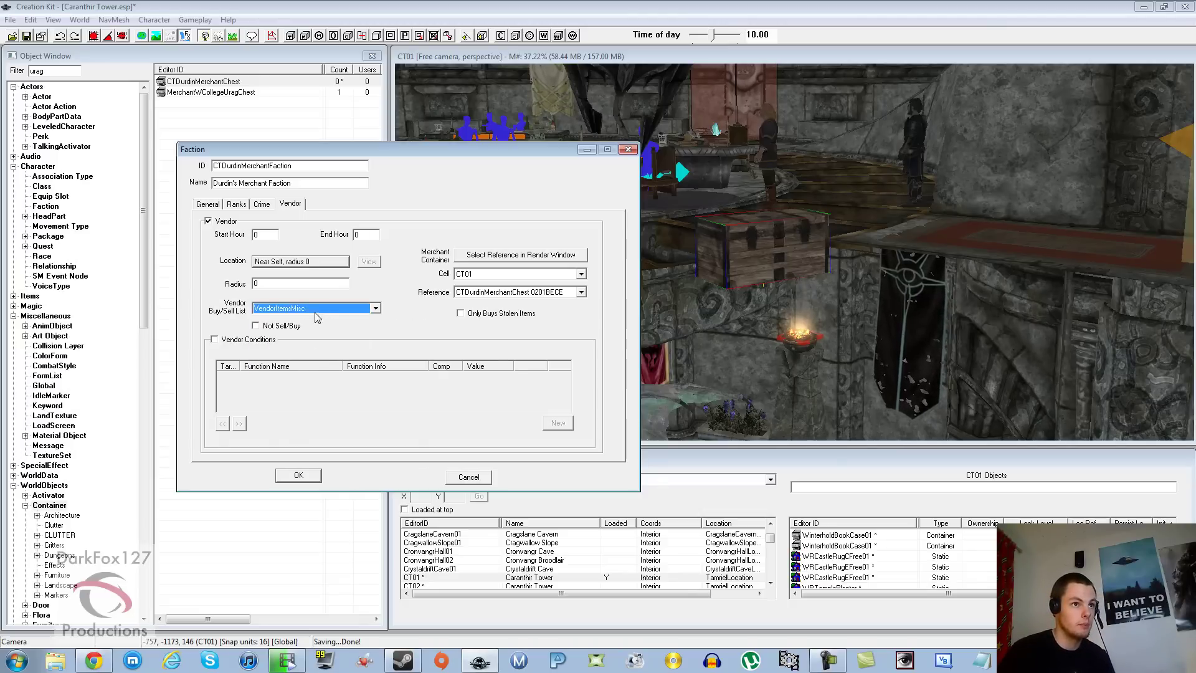
click(318, 309)
click(314, 360)
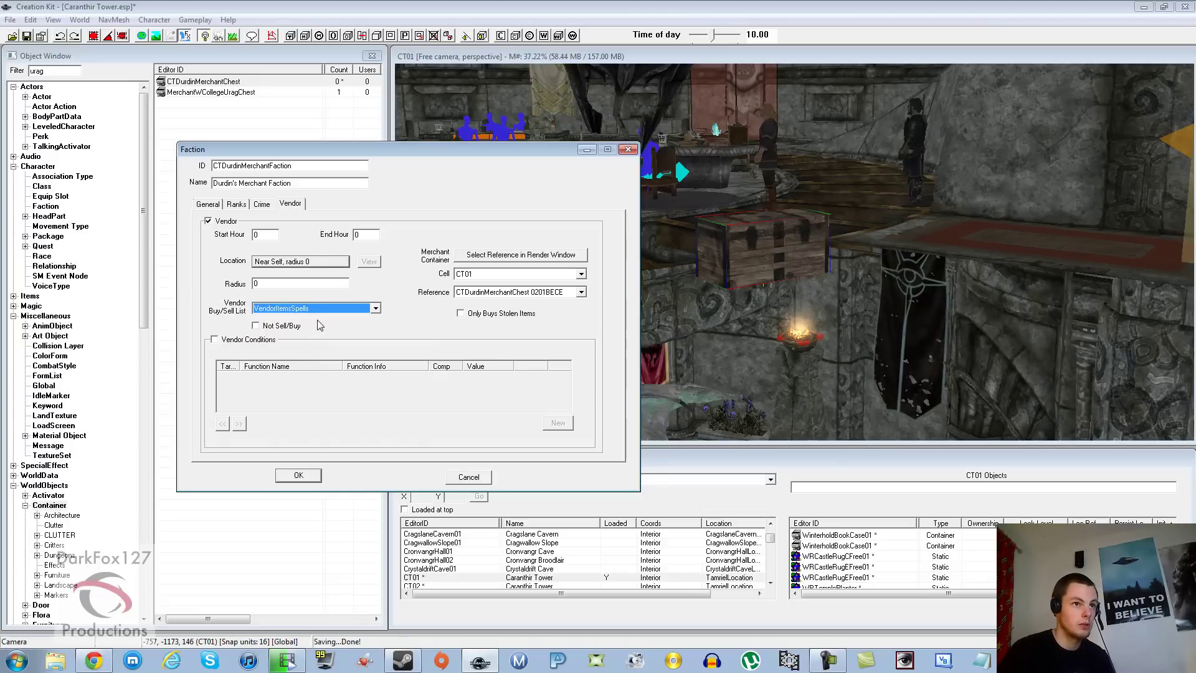
click(376, 308)
click(330, 306)
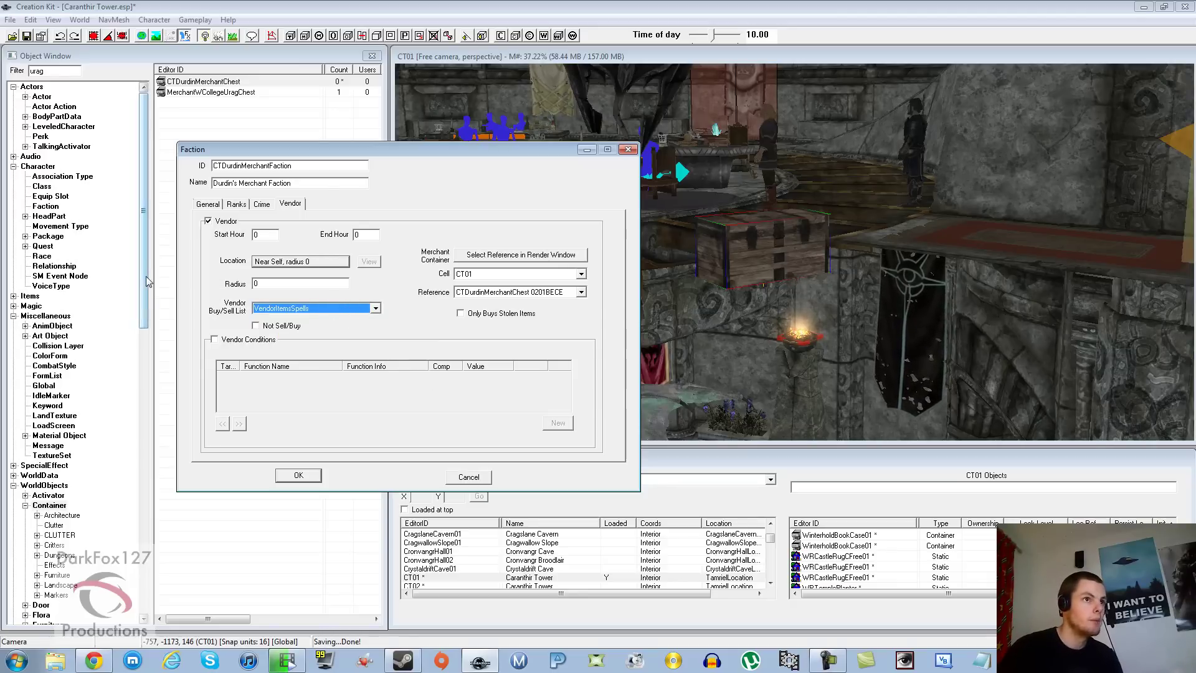
Browse the unfiltered form lists, and filter them by "follower"
mouse_move(146, 275)
mouse_down()
mouse_move(146, 297)
mouse_move(145, 264)
mouse_up()
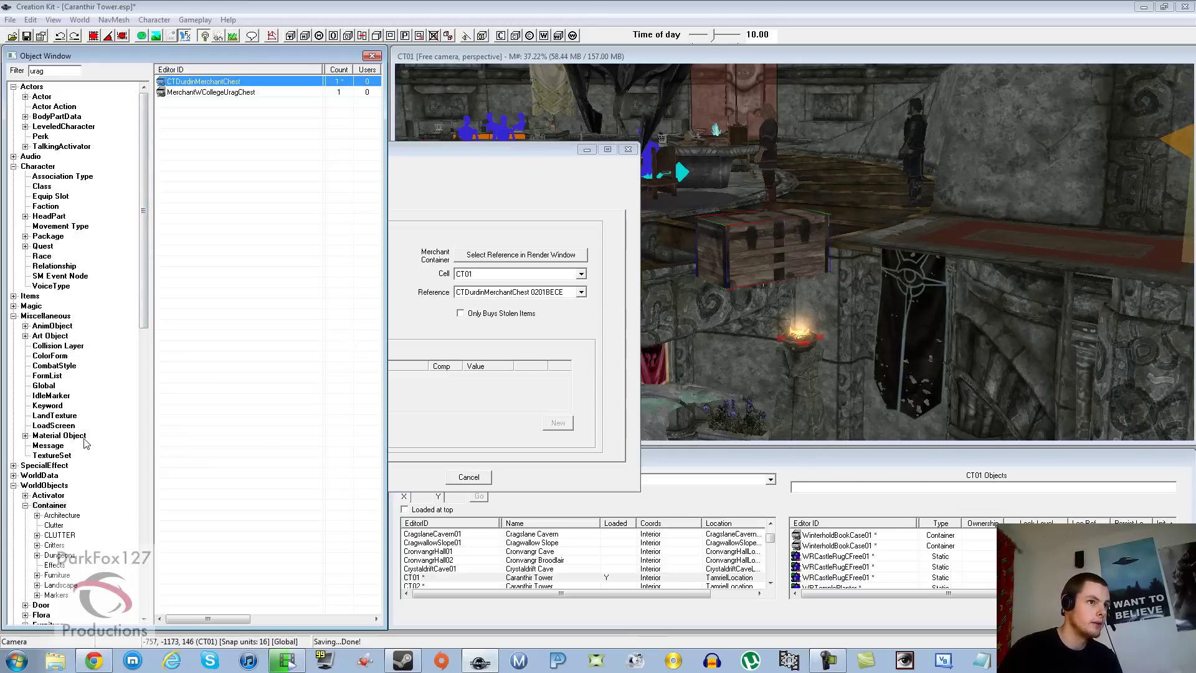
mouse_move(145, 305)
mouse_down()
mouse_move(144, 325)
mouse_move(143, 301)
mouse_up()
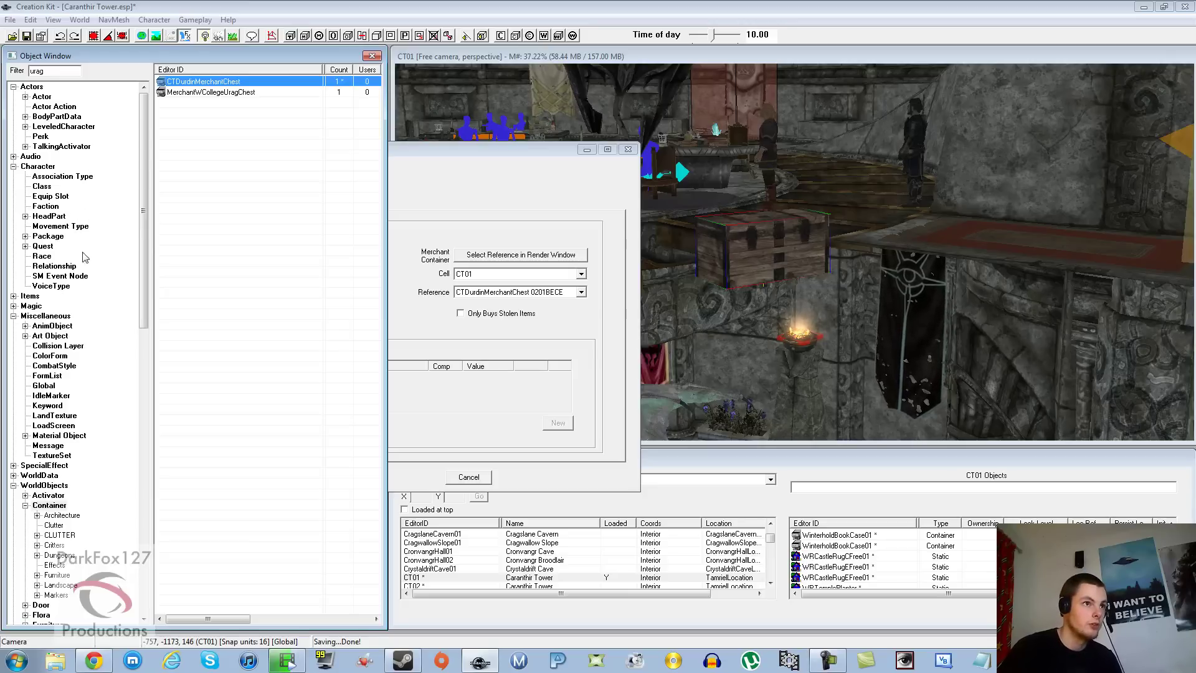
click(44, 377)
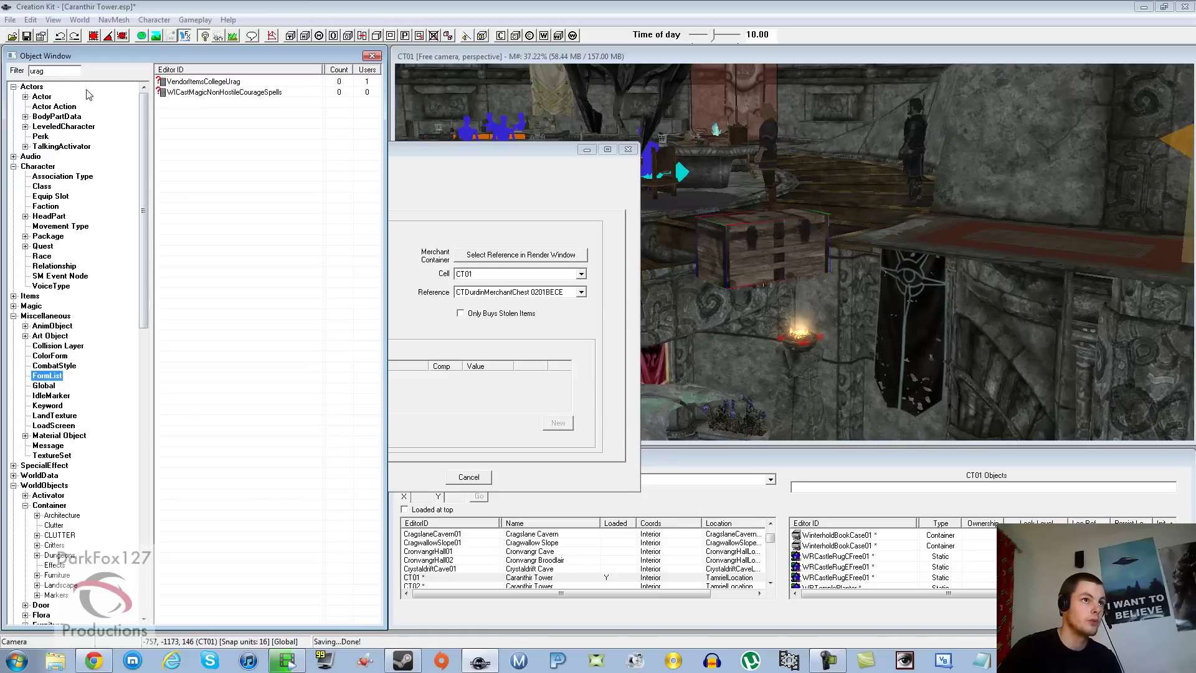
drag(68, 71, 24, 73)
key(BackSpace)
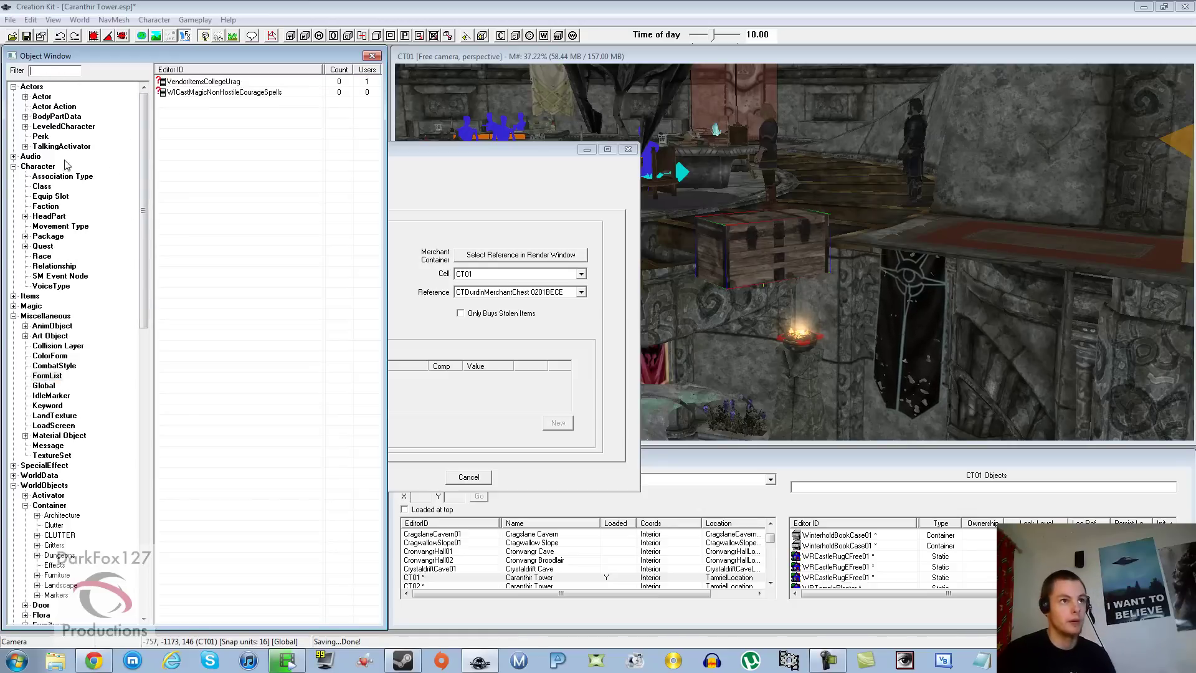
scroll(262, 212, down, 20)
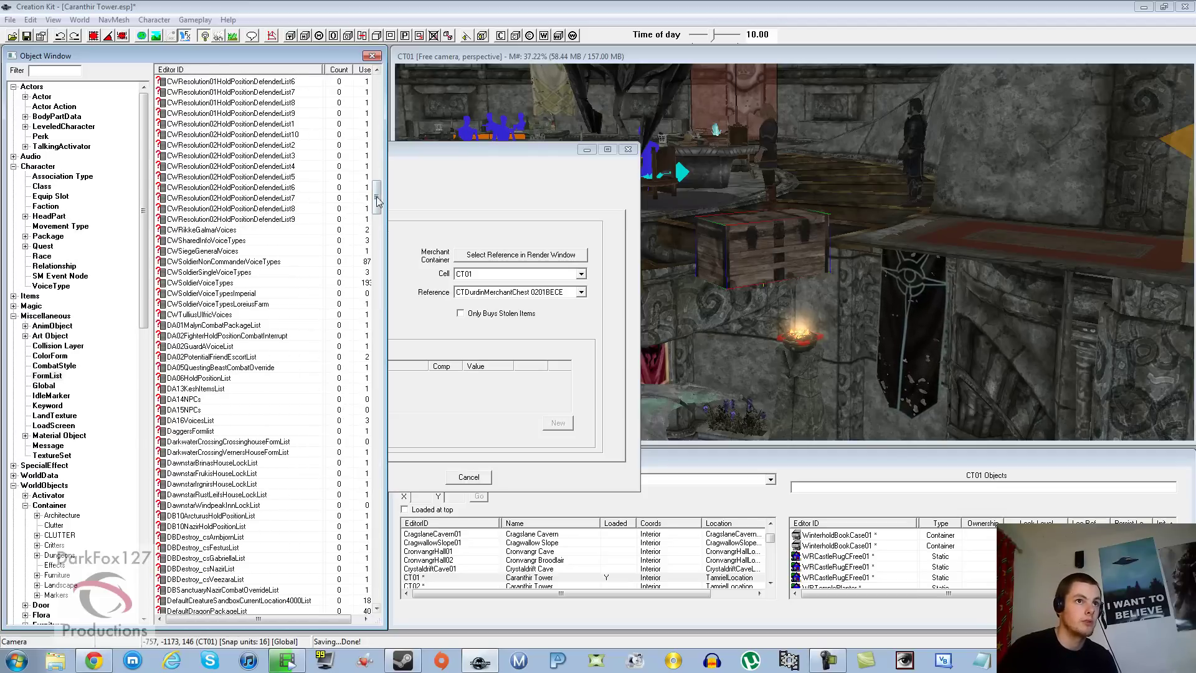
drag(379, 198, 375, 517)
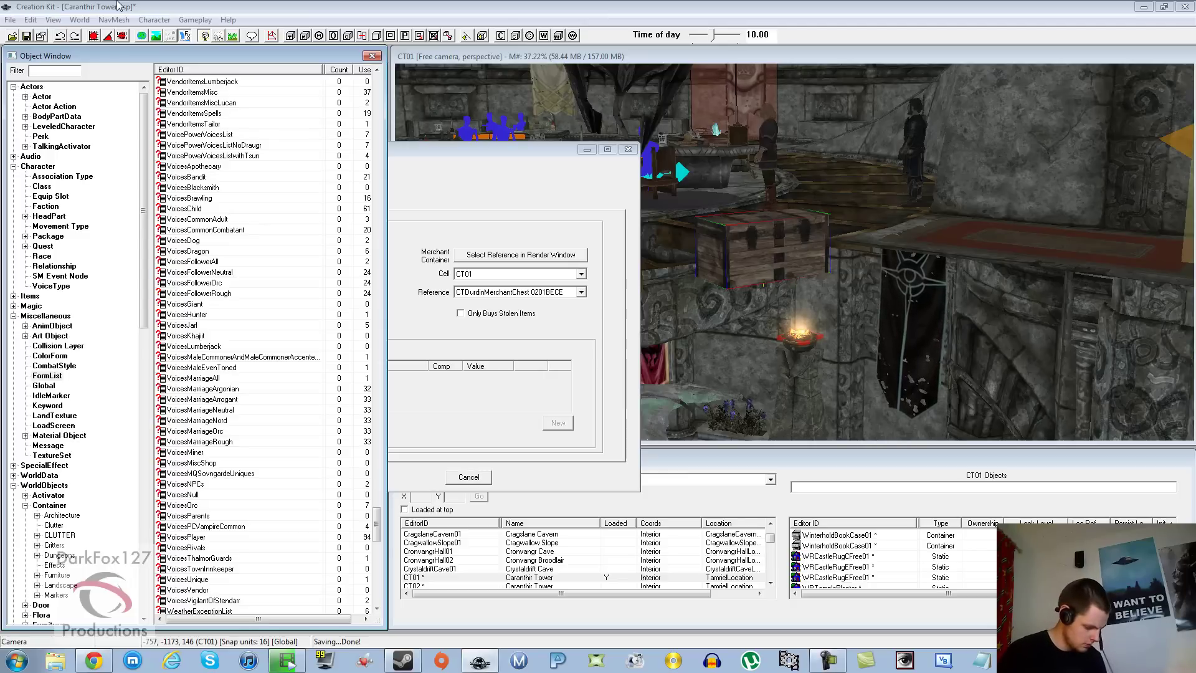
text(follower)
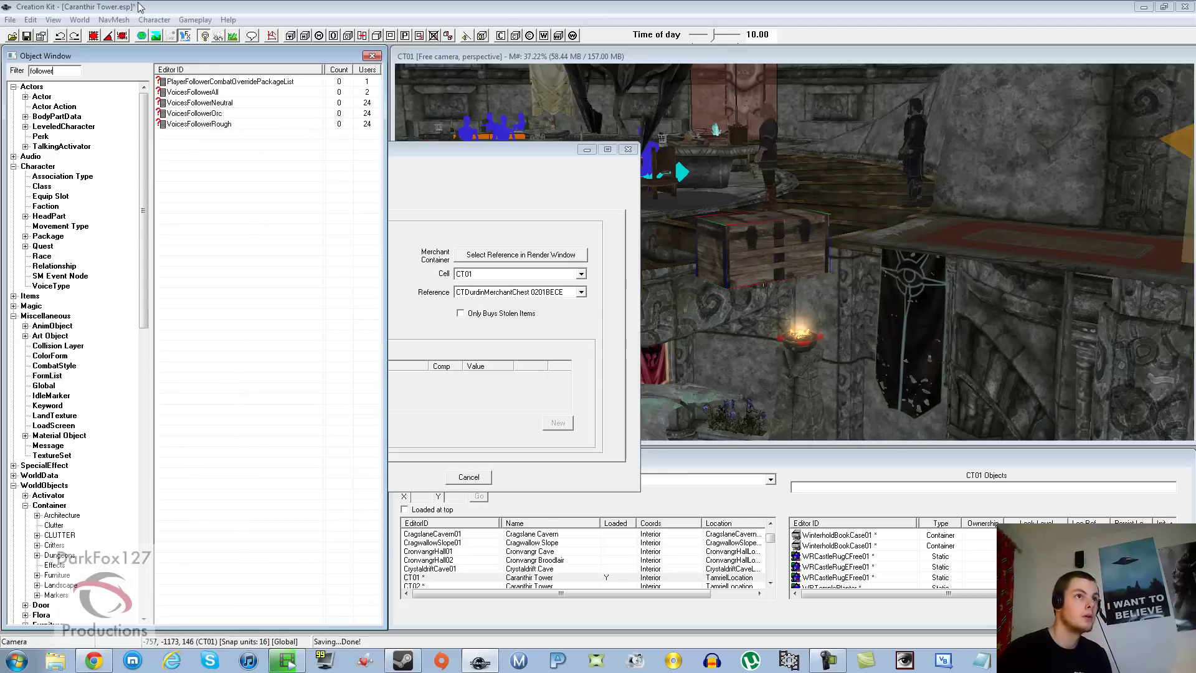
Examine the voice types in the VoicesFollowerAll form list and close it without changes
double_click(206, 93)
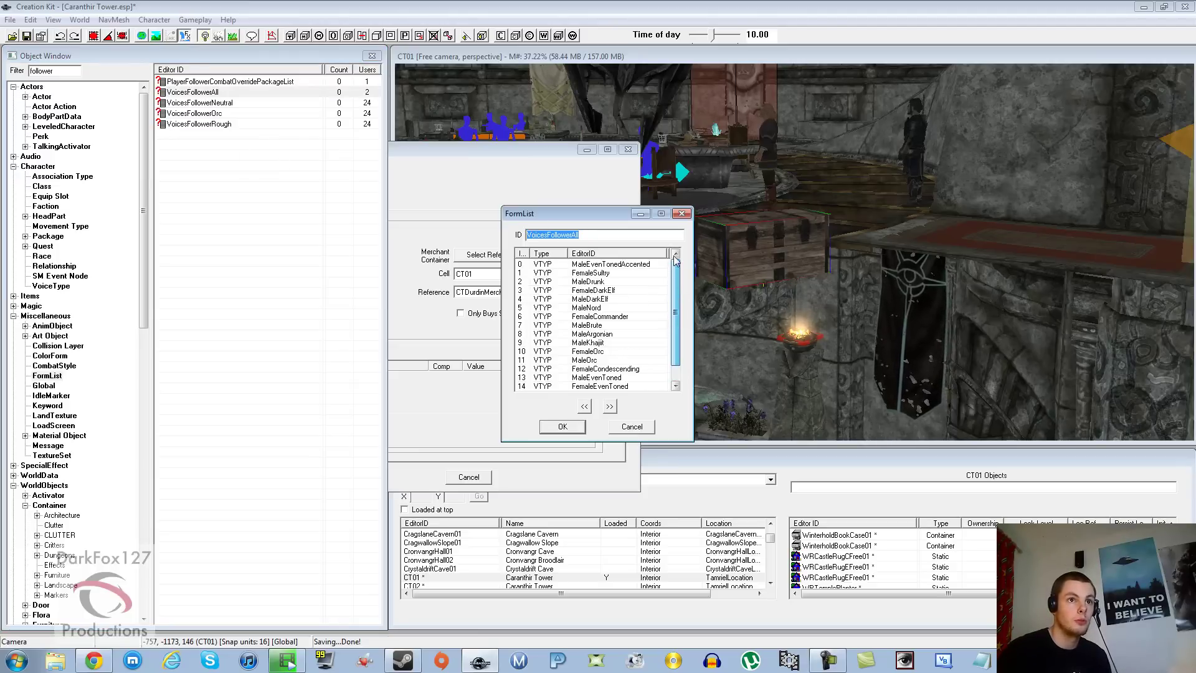
click(622, 267)
scroll(616, 276, down, 1)
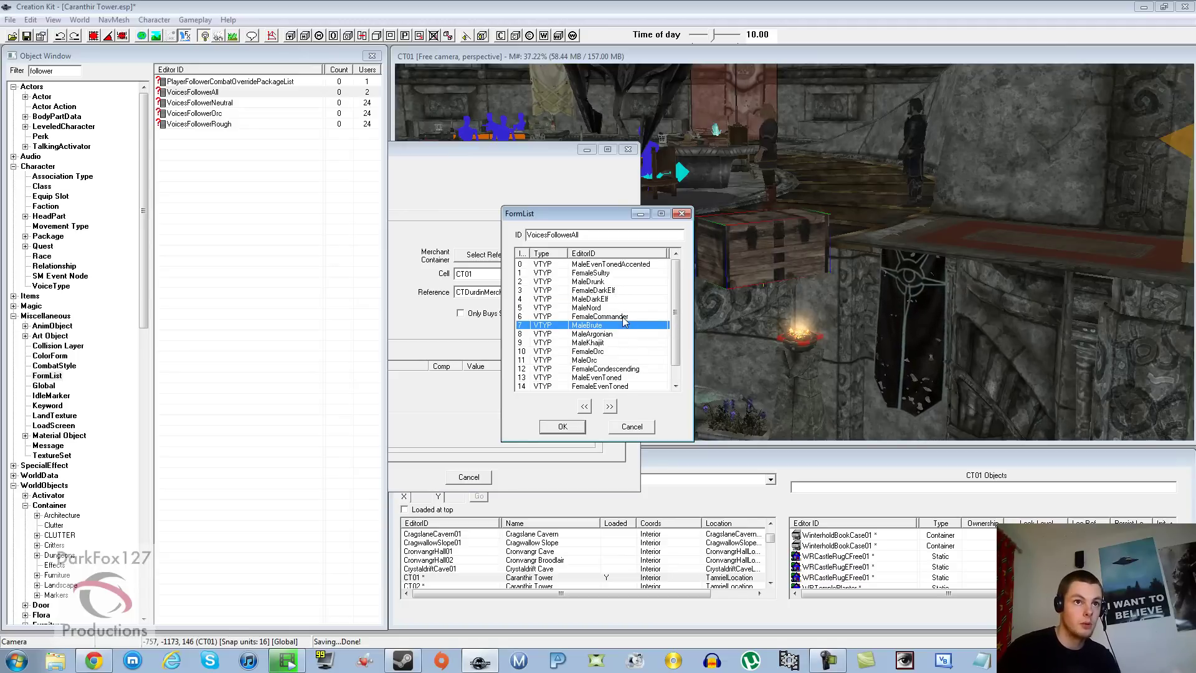
click(592, 342)
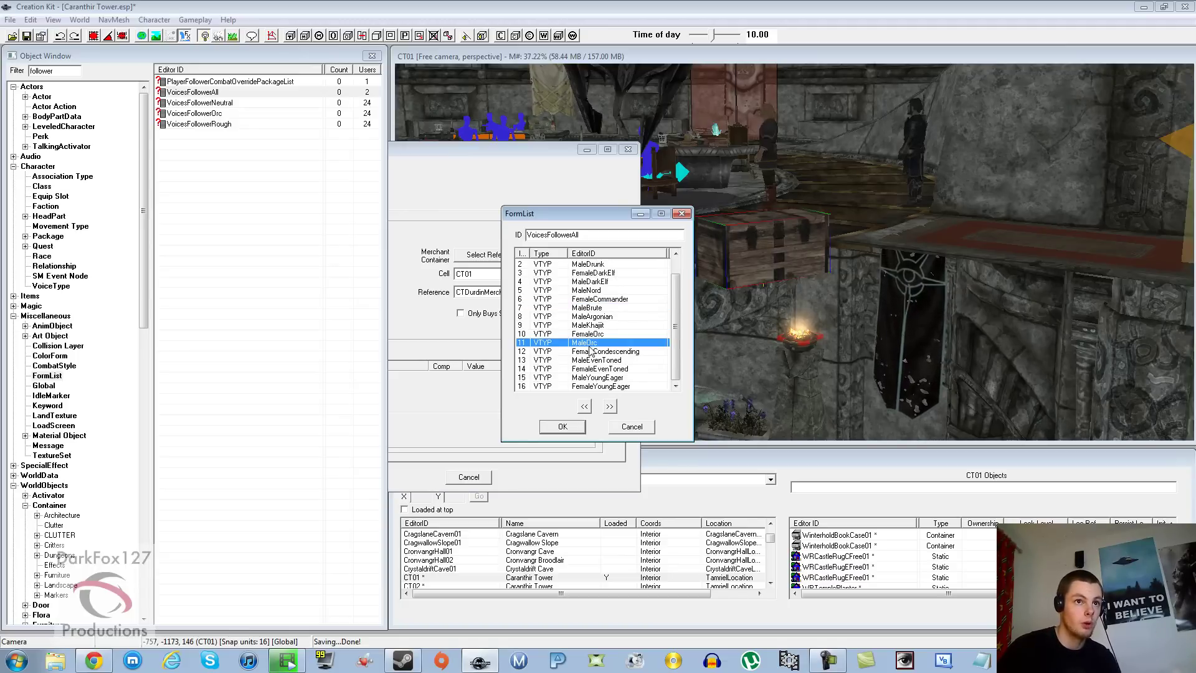
scroll(603, 327, up, 1)
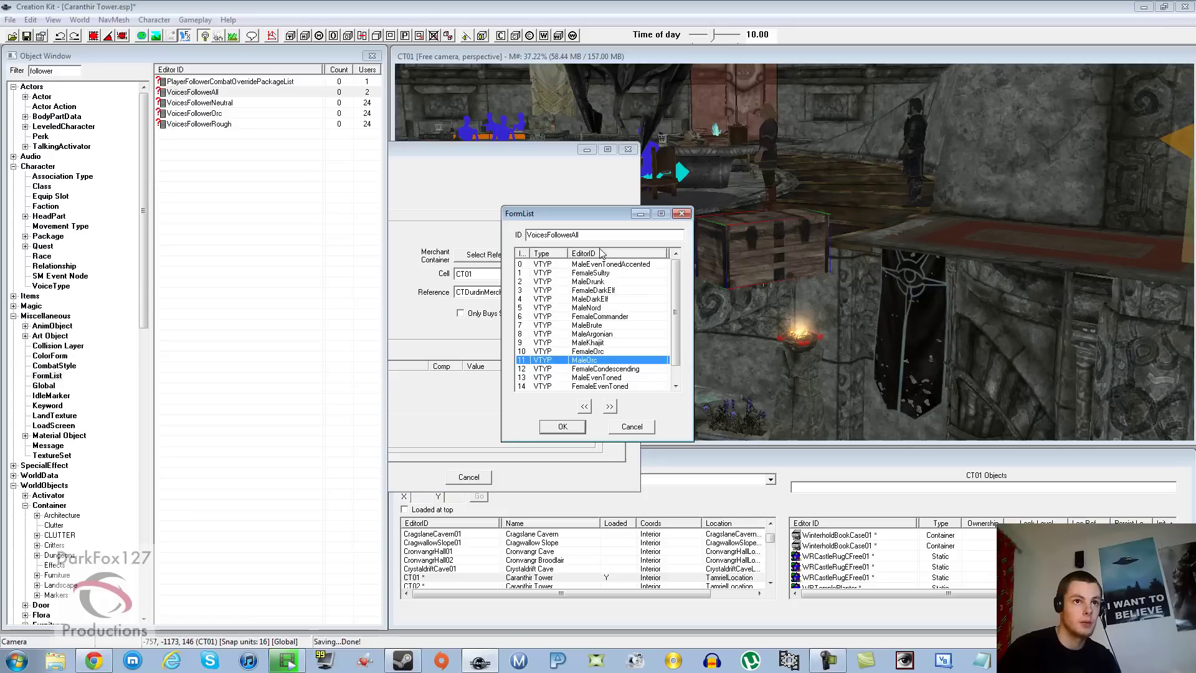
click(631, 427)
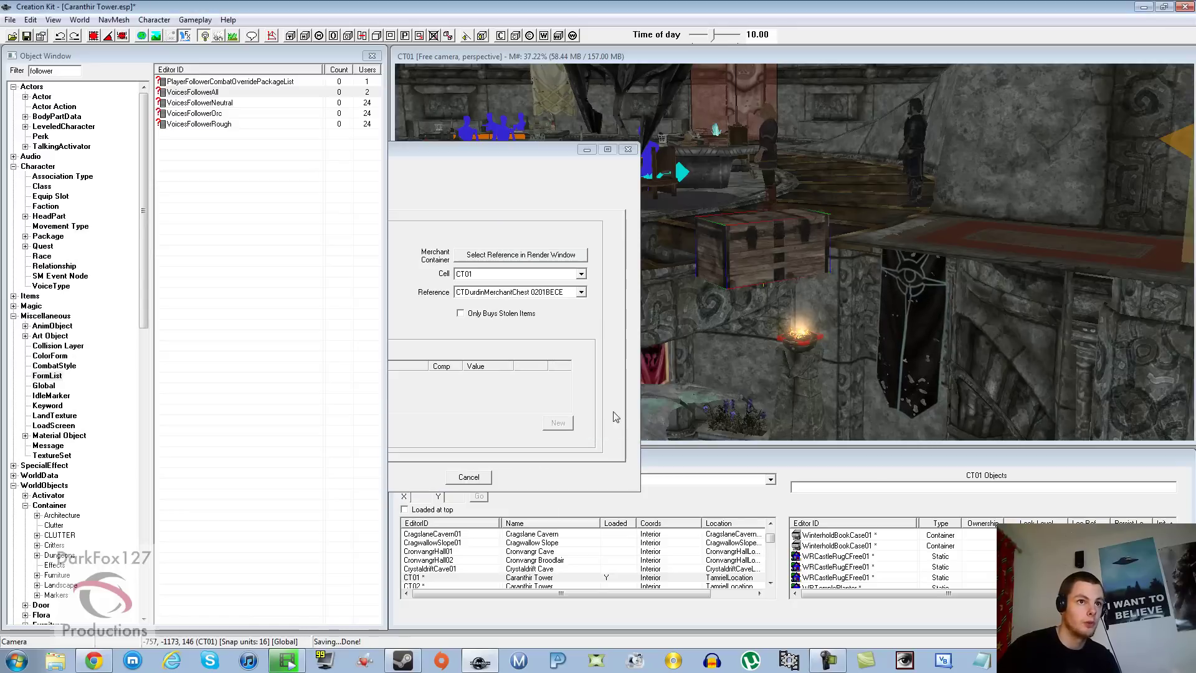
Filter the form lists by "vendor"
double_click(68, 70)
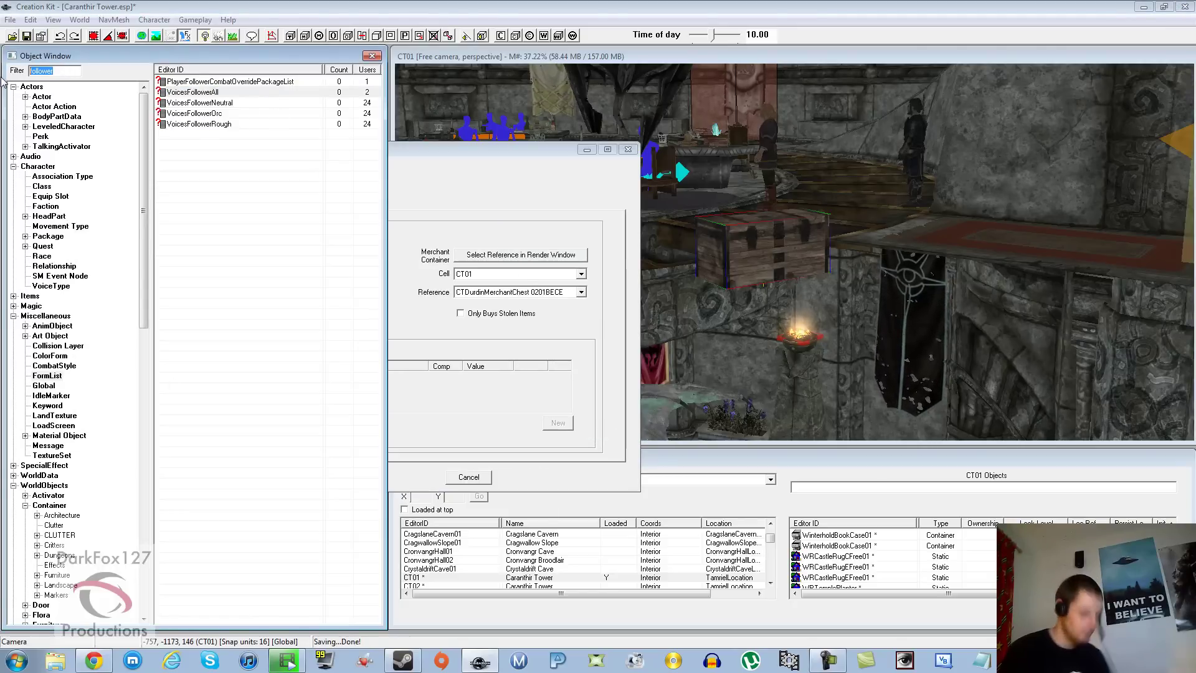
text(vendor)
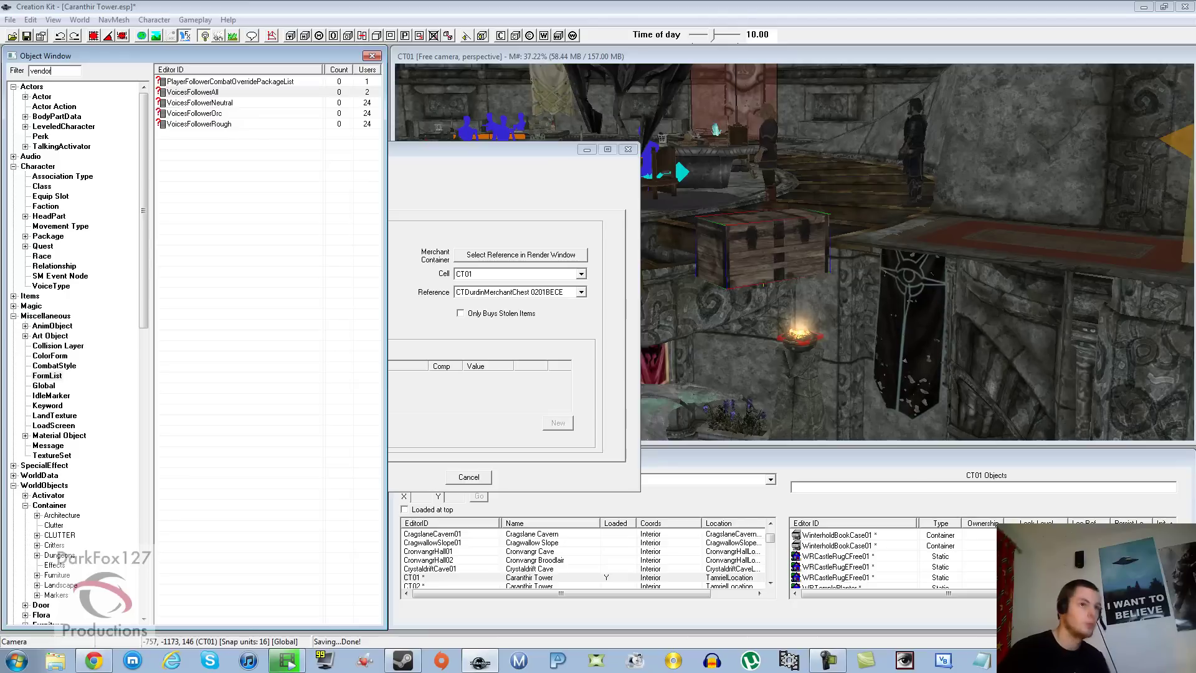
Return to CTDurdinMerchantFaction and save its vendor settings
click(476, 352)
click(305, 309)
click(309, 310)
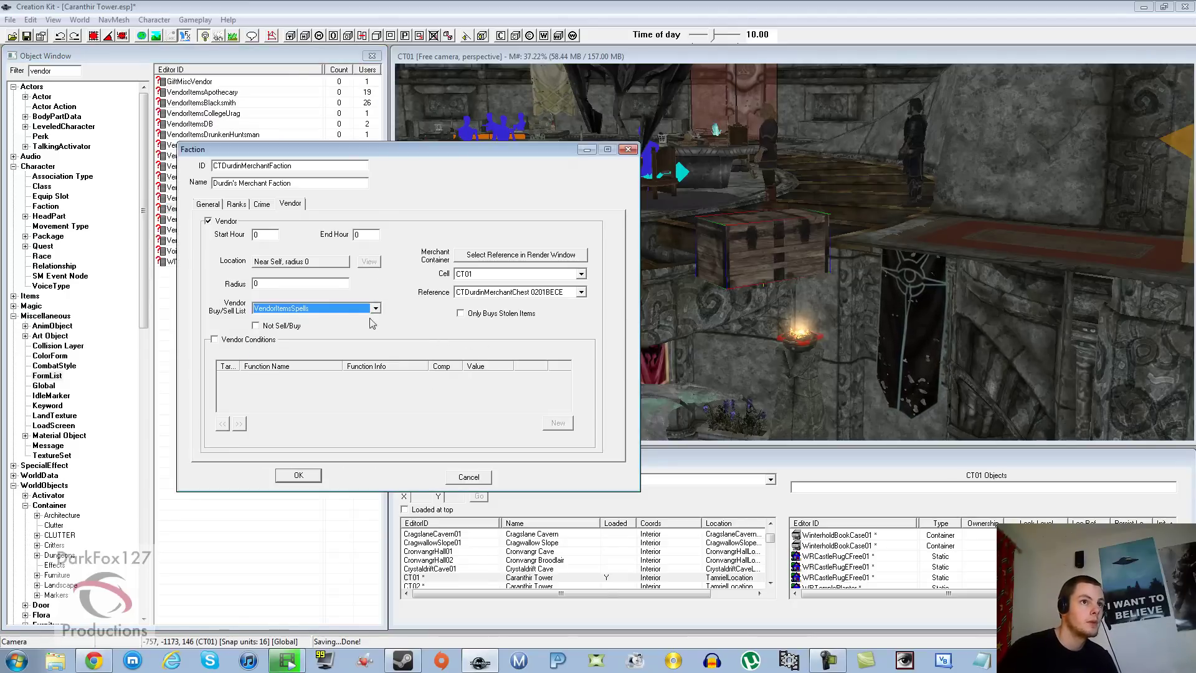
click(315, 475)
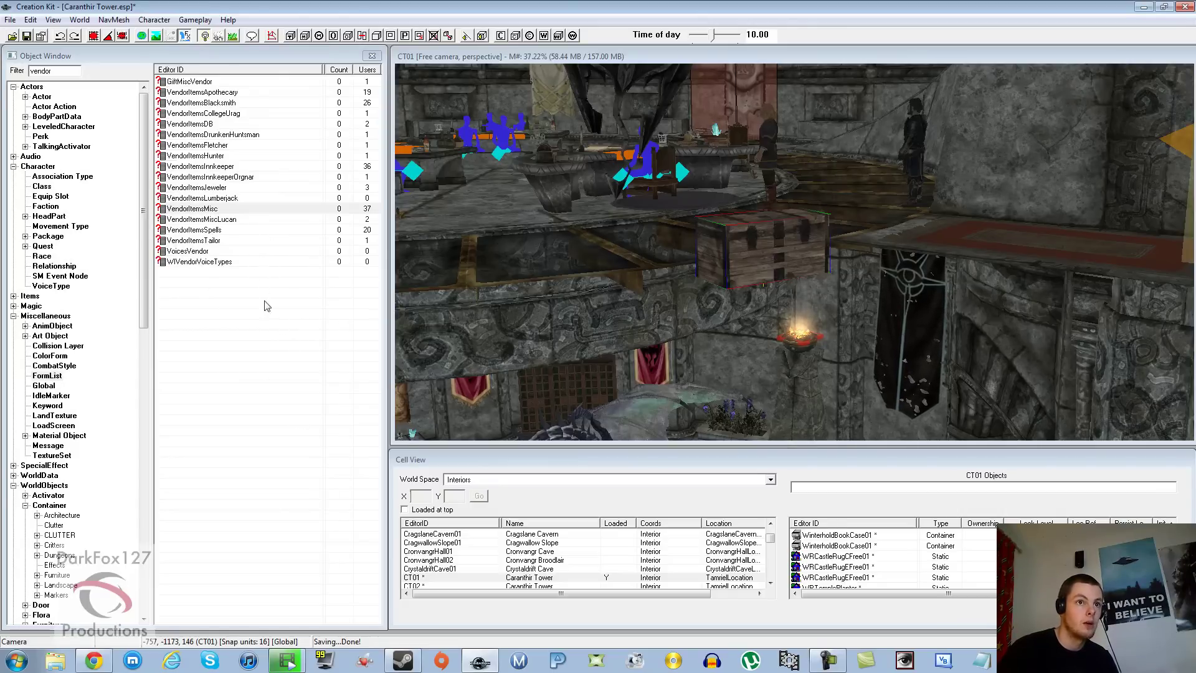
Examine the keywords in the VendorItemsMisc form list and close it without changes
click(309, 307)
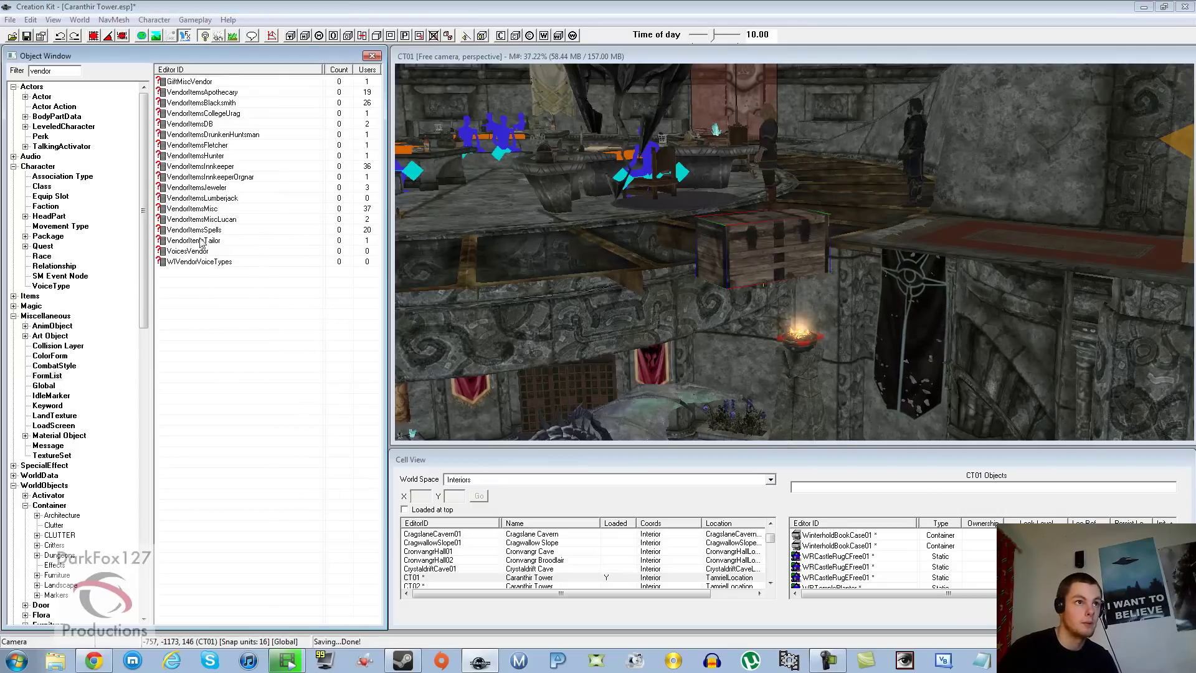
double_click(209, 211)
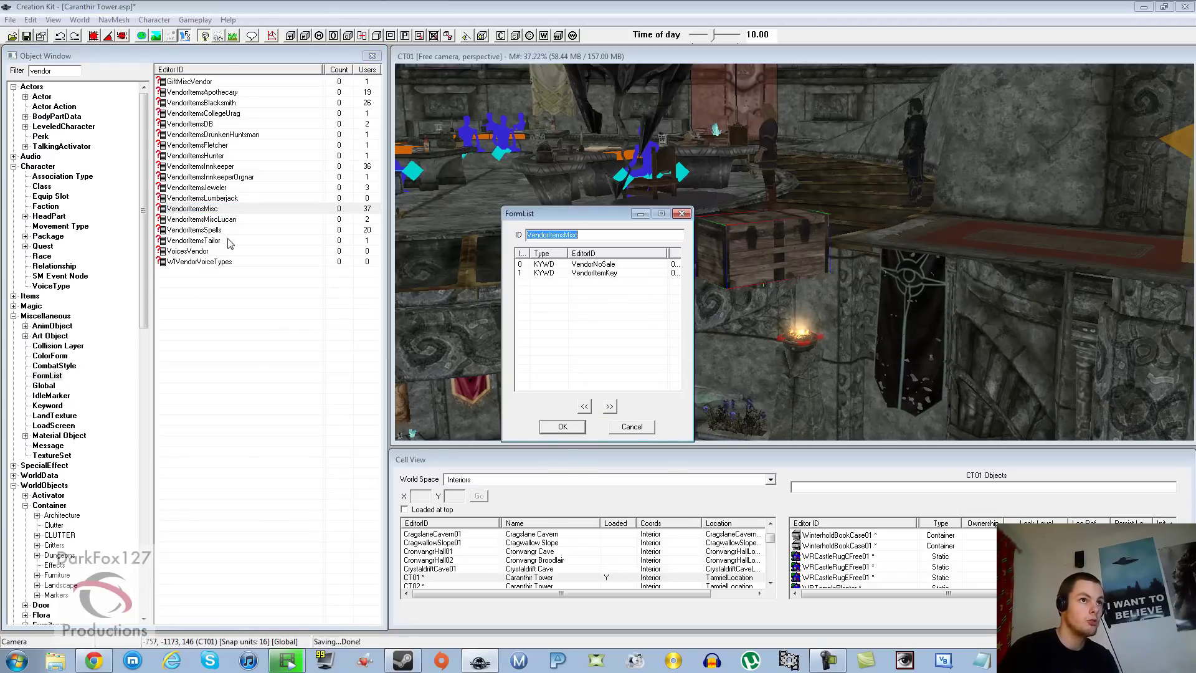
click(617, 427)
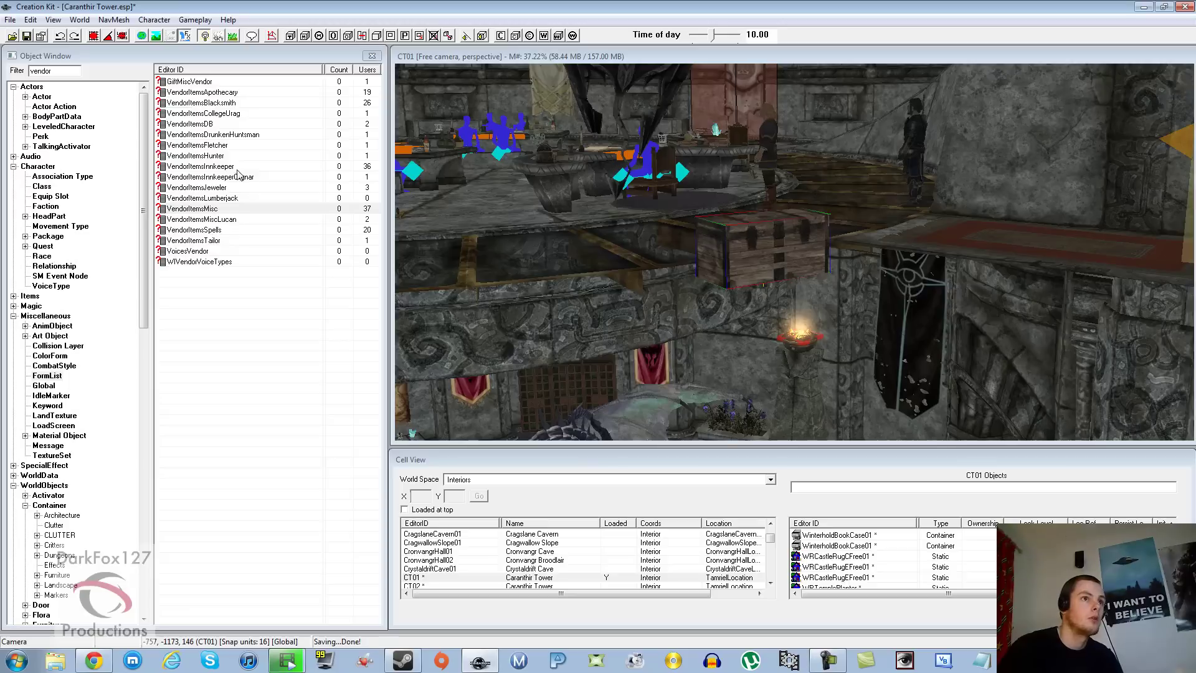
Examine the keywords in the VendorItemsCollegeUrag form list and close it without changes
click(233, 115)
double_click(233, 116)
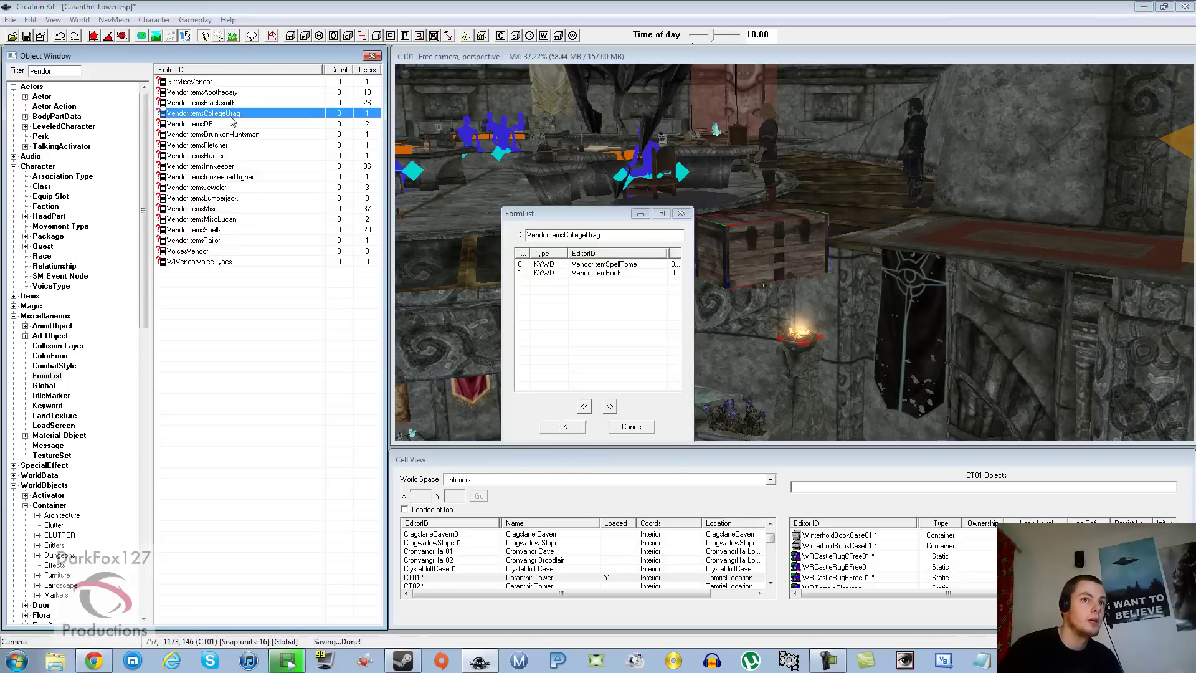
click(616, 274)
click(613, 303)
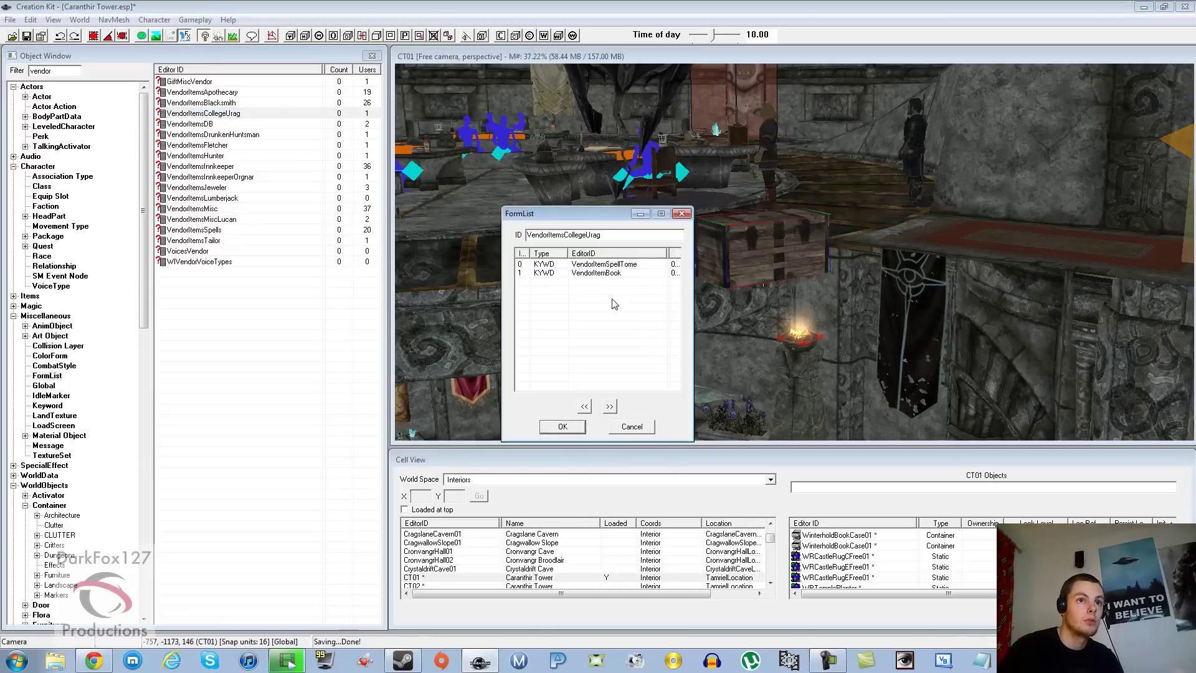
click(615, 273)
click(616, 264)
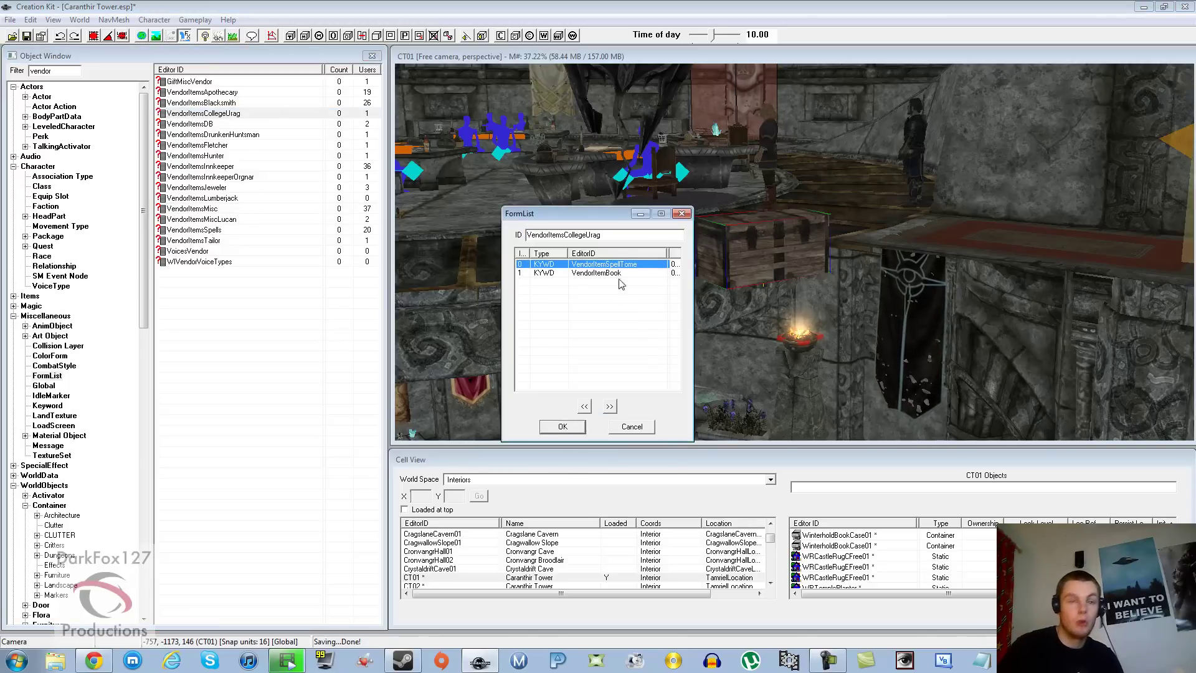
click(613, 336)
click(628, 427)
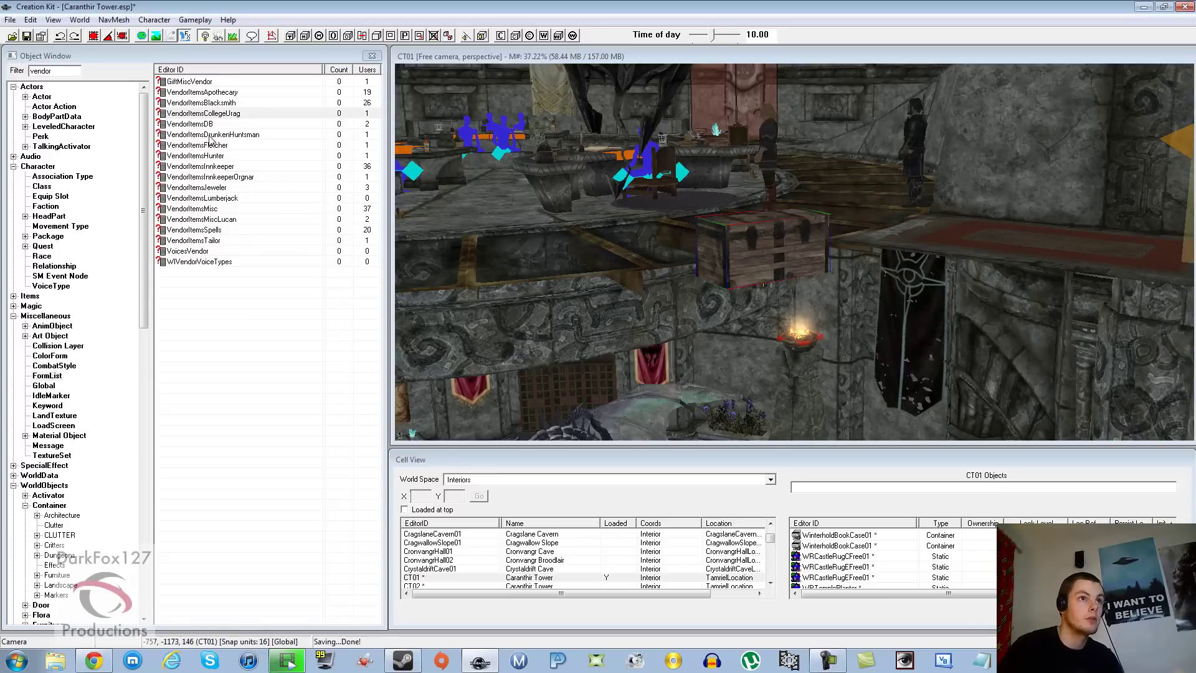
Duplicate the VendorItemsCollegeUrag form list and open the duplicate for editing
right_click(221, 114)
click(240, 142)
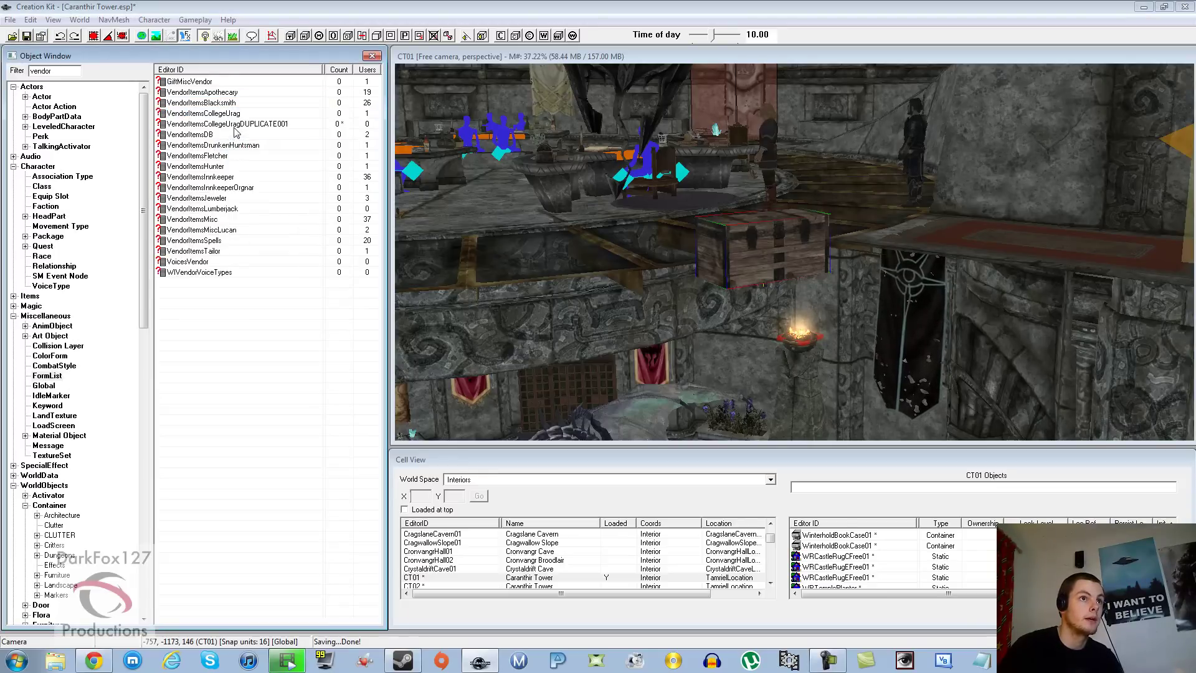
right_click(235, 127)
click(252, 143)
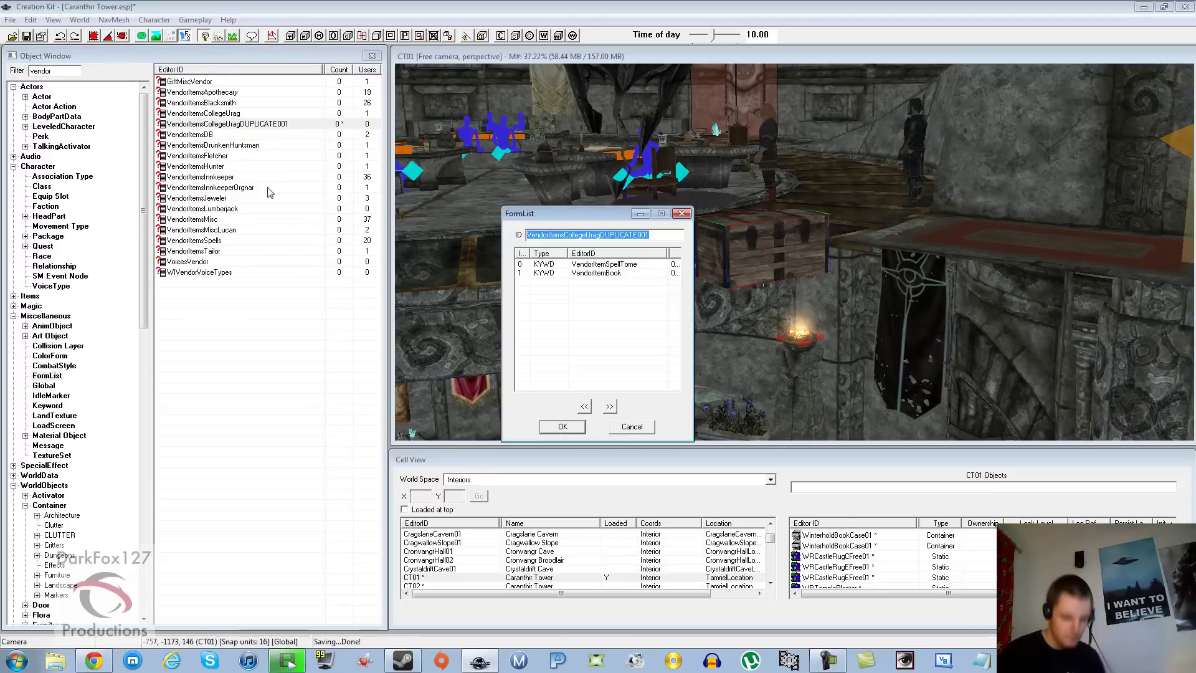
Rename the duplicated vendor form list's ID as CTVendorDurdin
key(End)
key(BackSpace)
key(BackSpace)
key(BackSpace)
key(BackSpace)
key(BackSpace)
key(BackSpace)
key(BackSpace)
key(BackSpace)
key(BackSpace)
key(BackSpace)
key(BackSpace)
key(BackSpace)
key(BackSpace)
key(BackSpace)
key(BackSpace)
key(BackSpace)
key(BackSpace)
key(BackSpace)
key(BackSpace)
key(BackSpace)
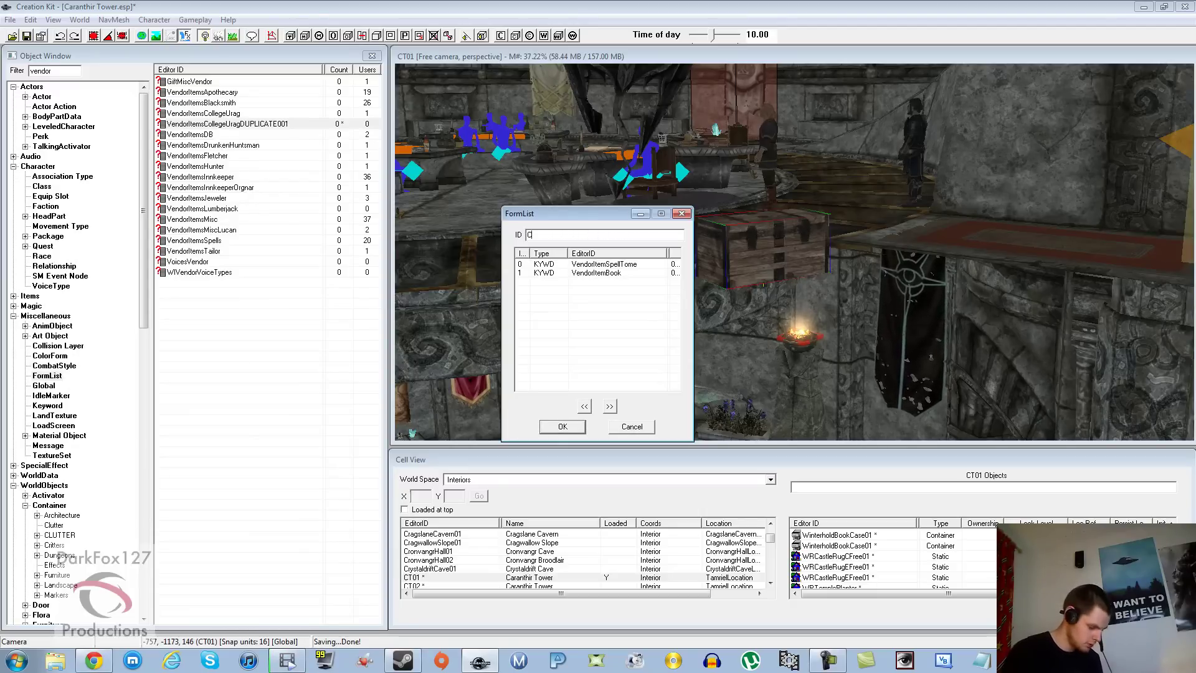
text(CTVendor)
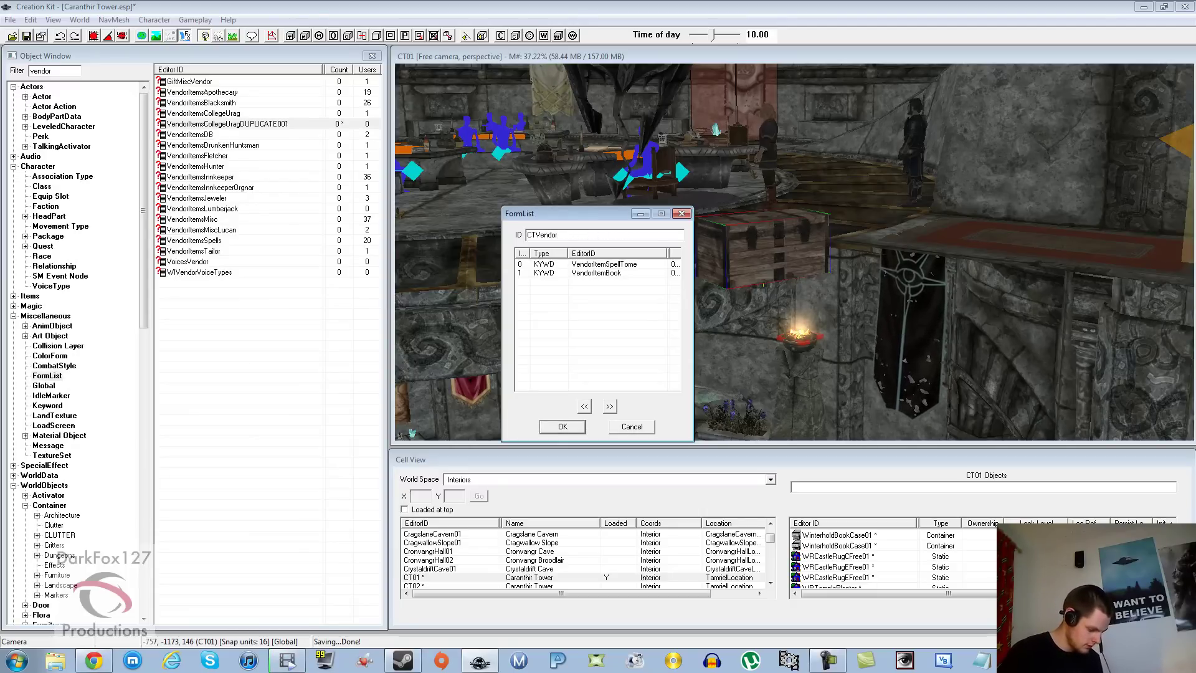
text(Durdin)
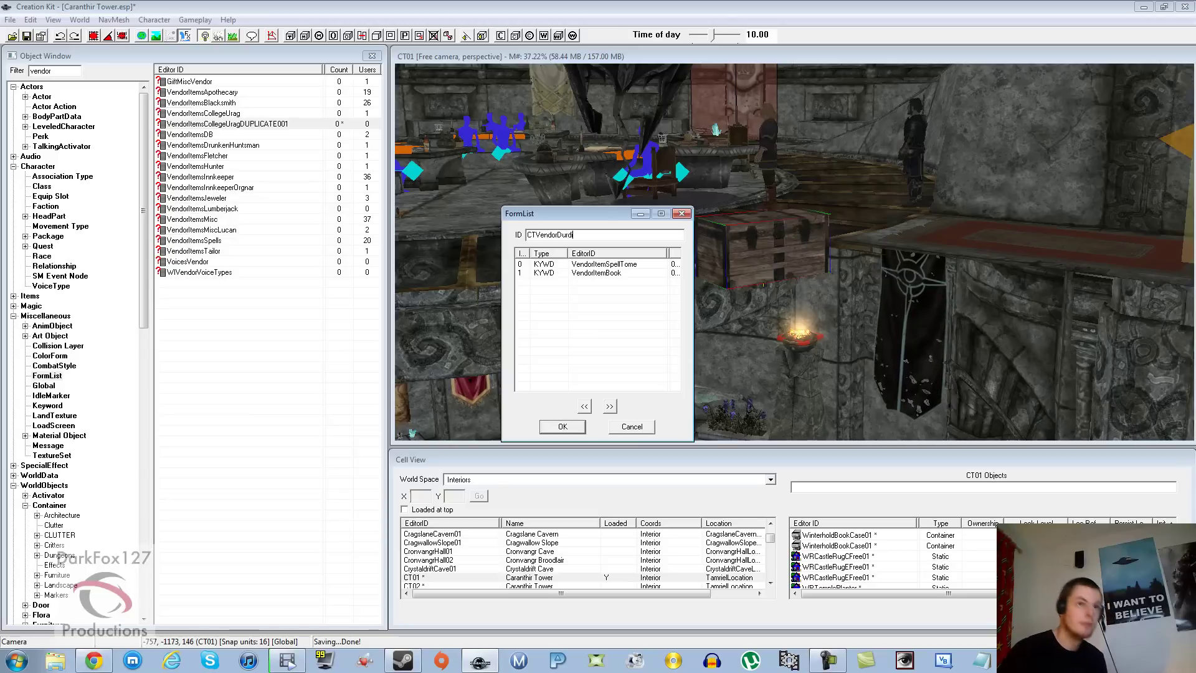
Find the VendorItemScroll keyword by filtering the keywords for "scroll" and add it to the CTVendorDurdin form list
click(590, 273)
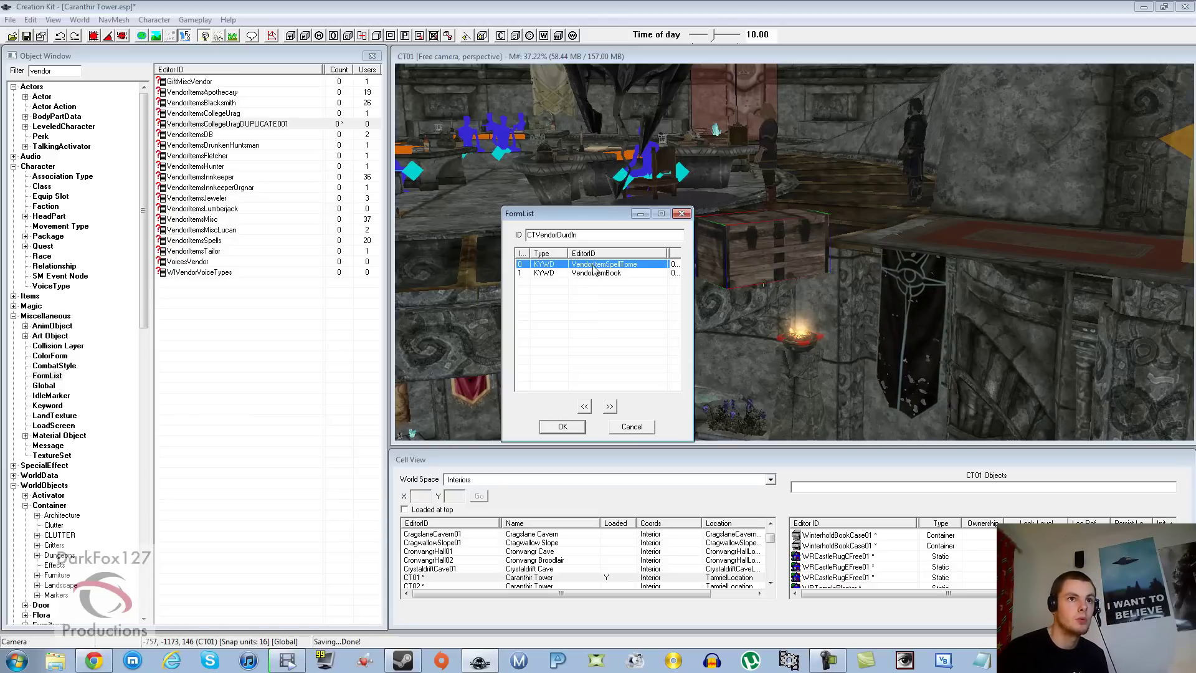
click(567, 309)
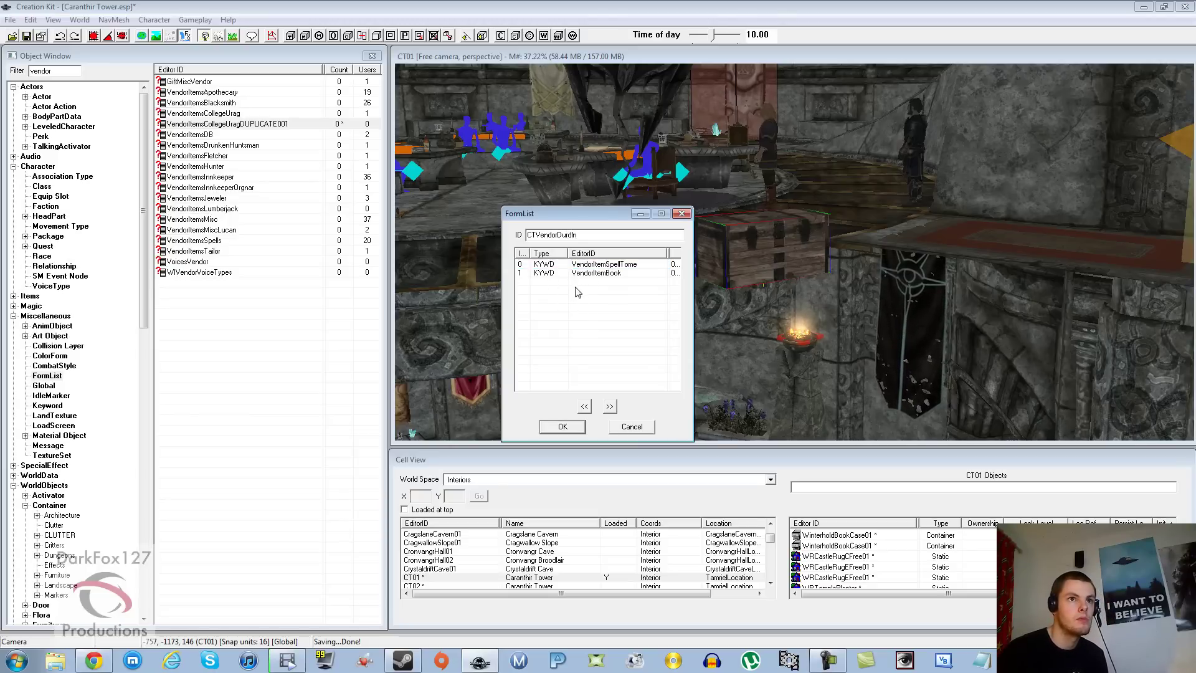
click(71, 71)
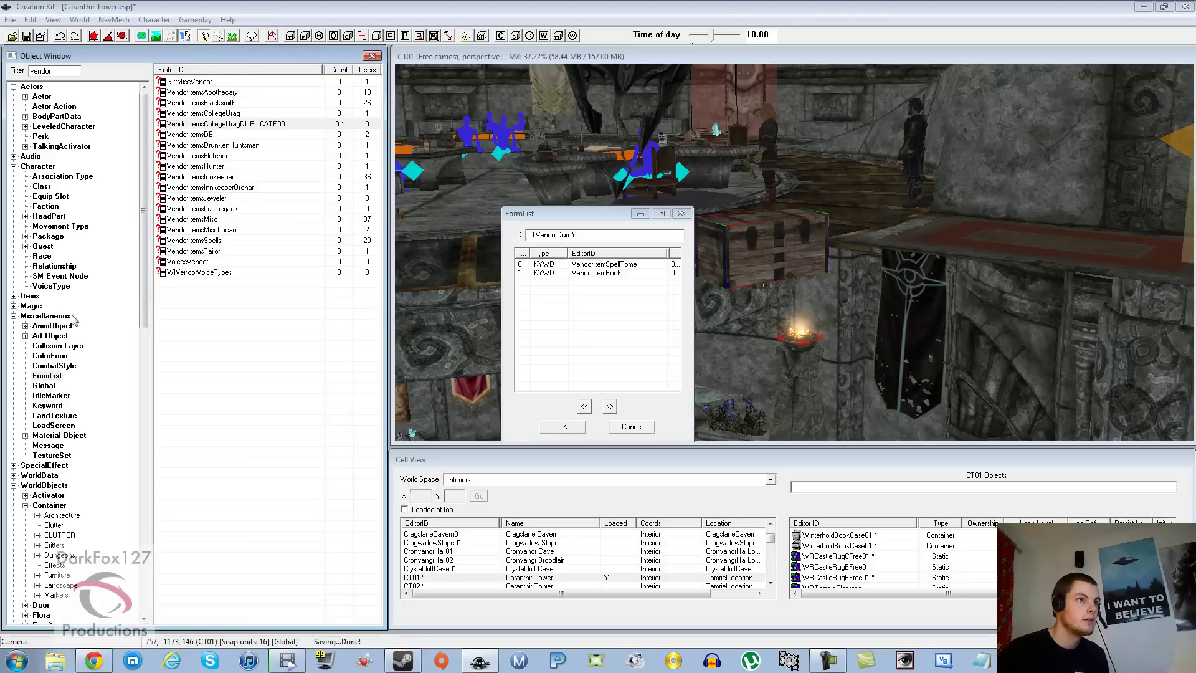
click(50, 406)
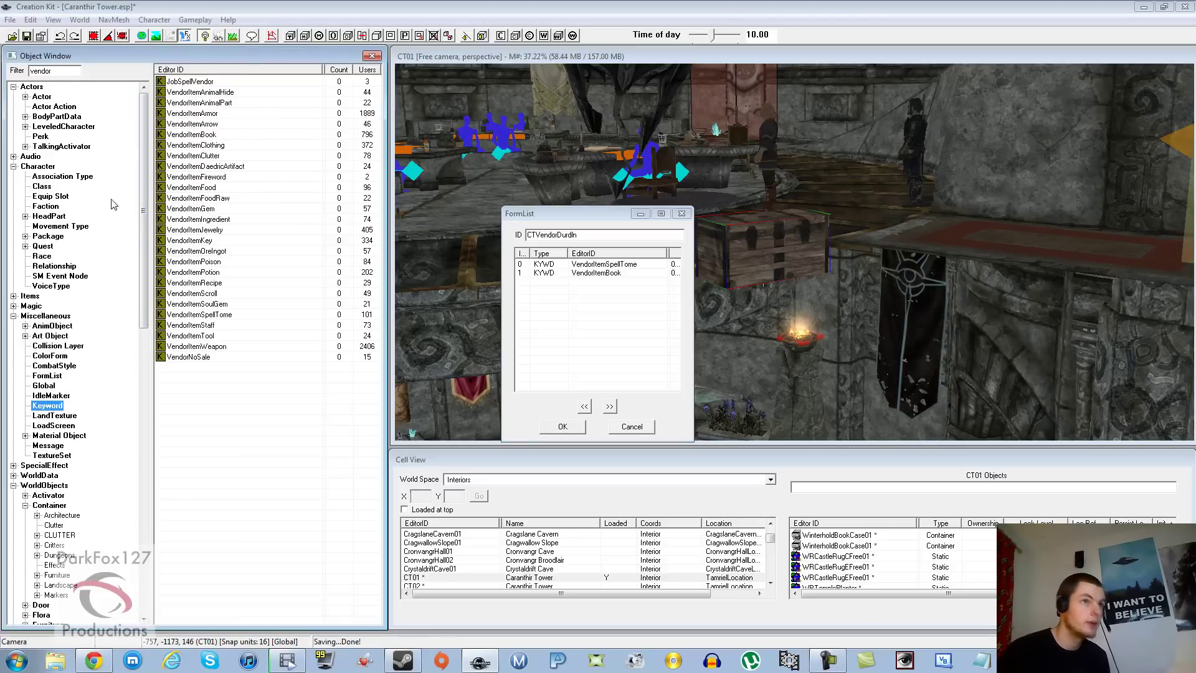
double_click(75, 72)
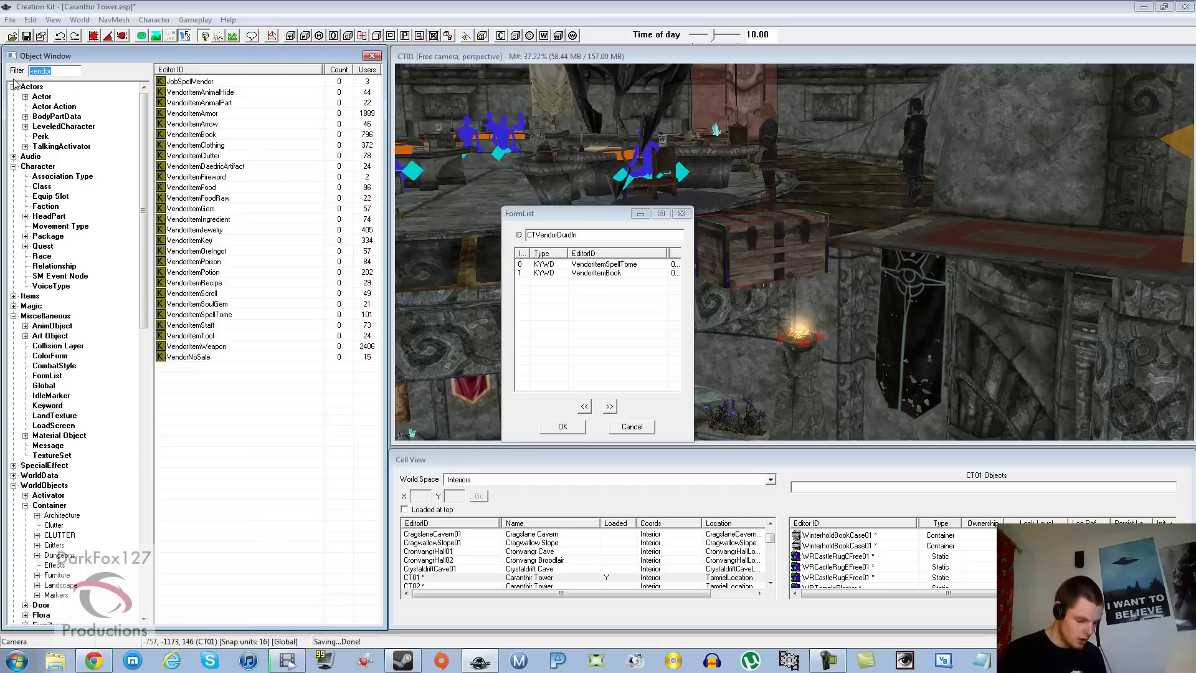
text(scroll)
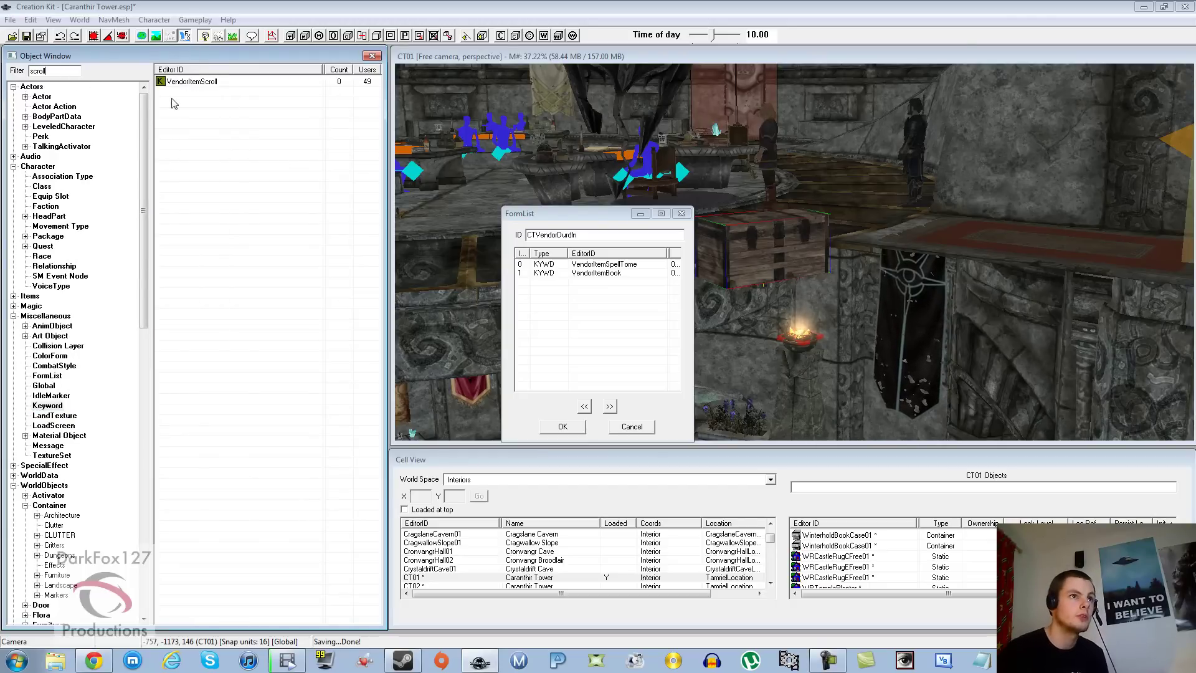
click(176, 86)
drag(176, 86, 607, 312)
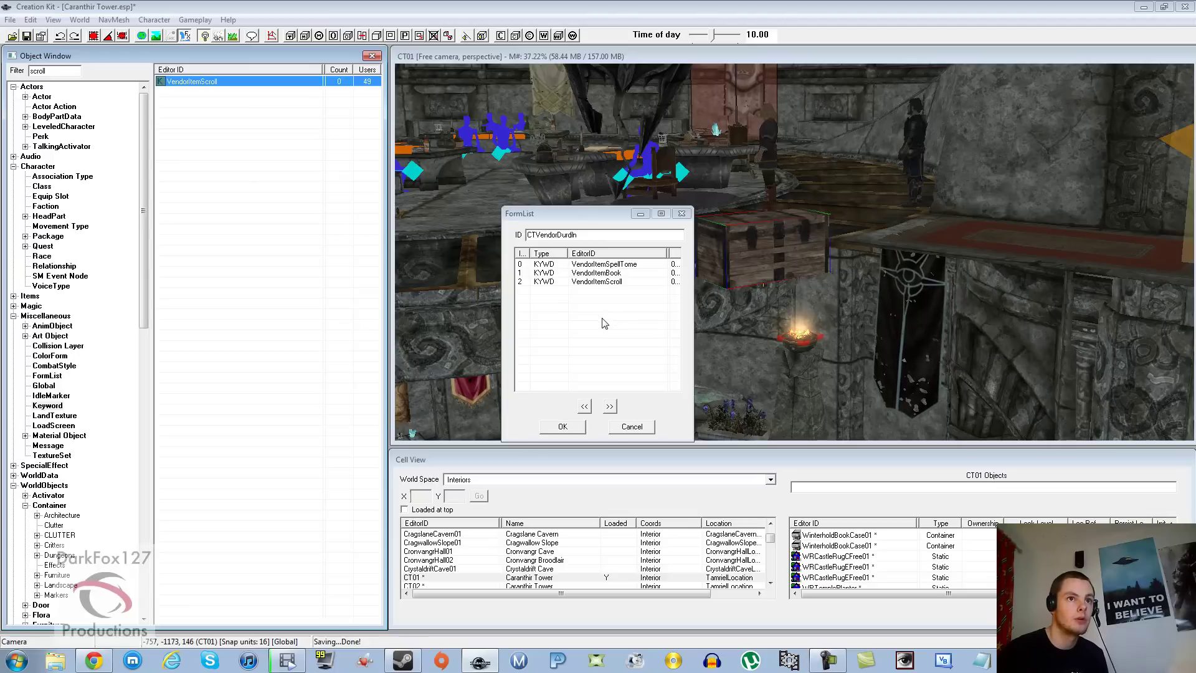
Review the three keywords in the form list and save it as a new form
click(596, 266)
click(593, 274)
click(593, 281)
click(569, 340)
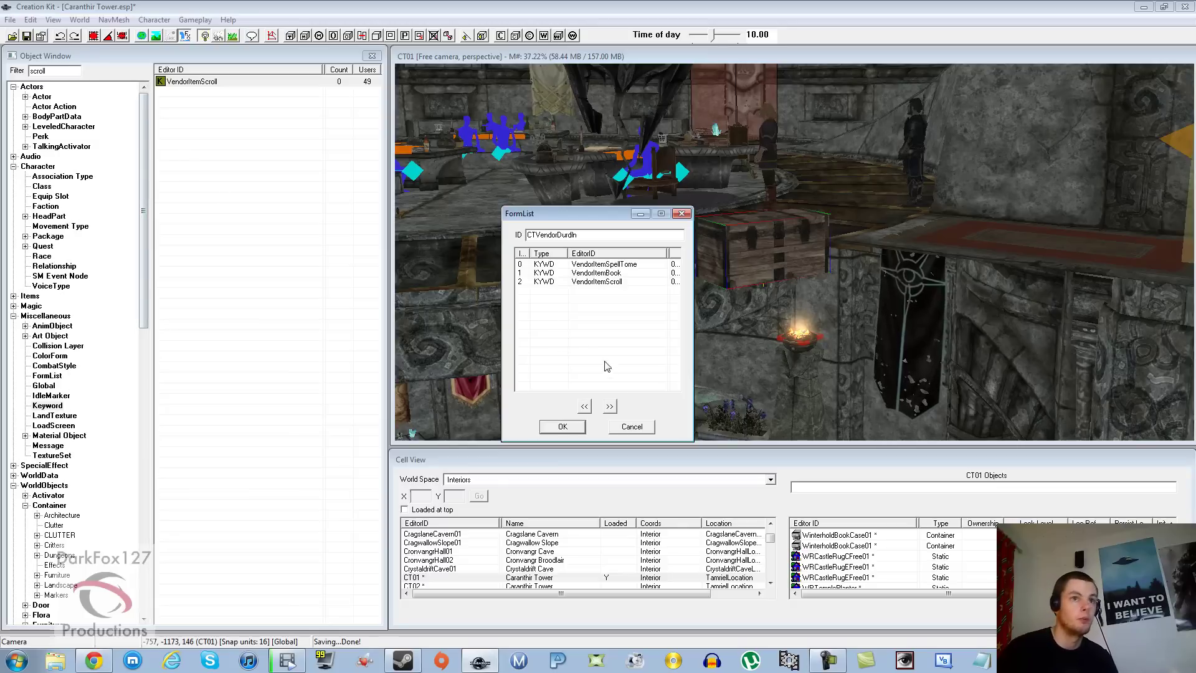
click(580, 426)
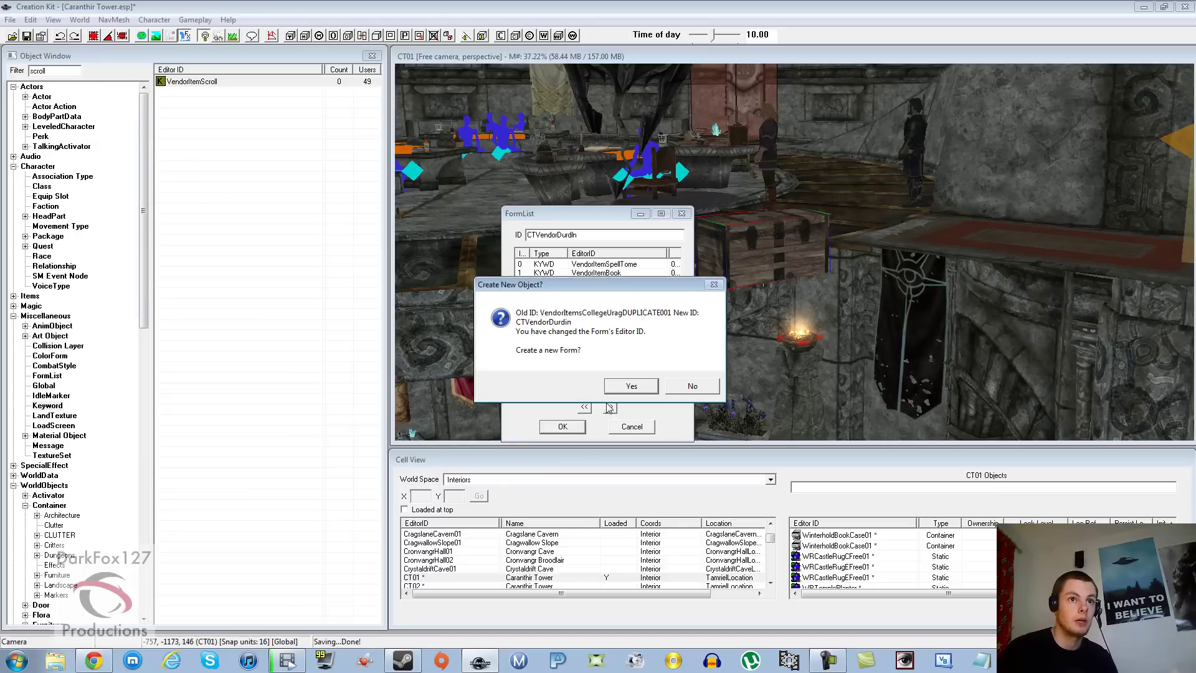
click(638, 372)
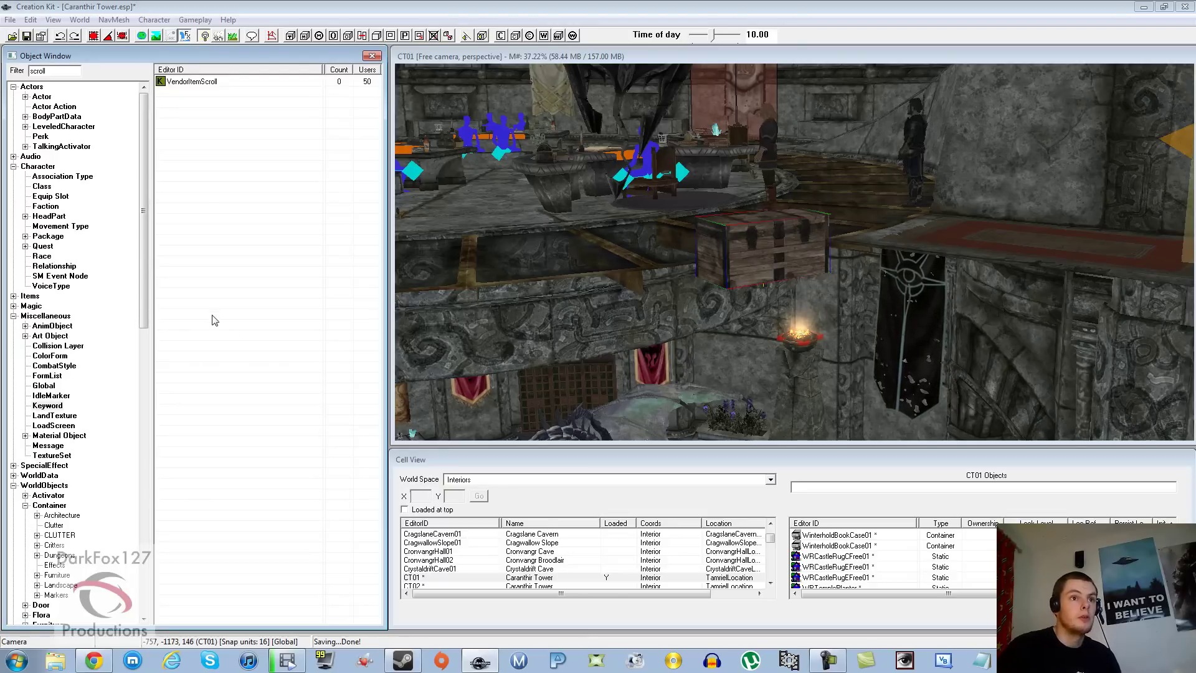
Open CTDurdinMerchantFaction for editing and set its vendor buy/sell list to CTVendorDurdin
click(49, 204)
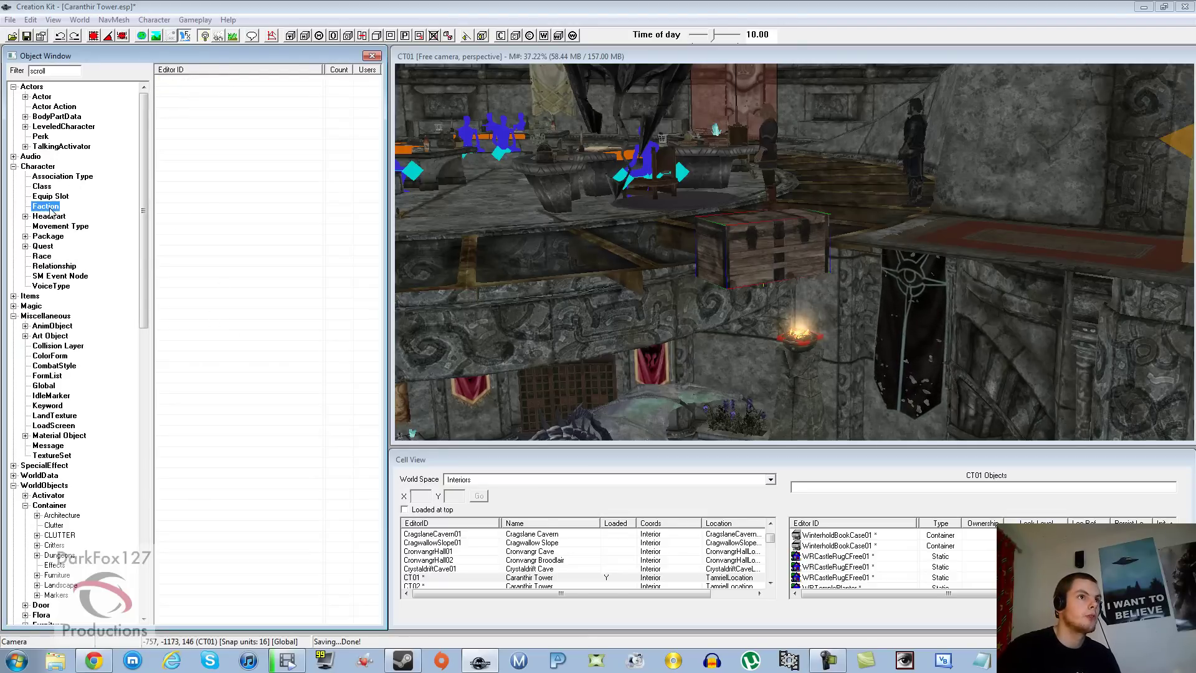
drag(65, 71, 1, 96)
text(durdin)
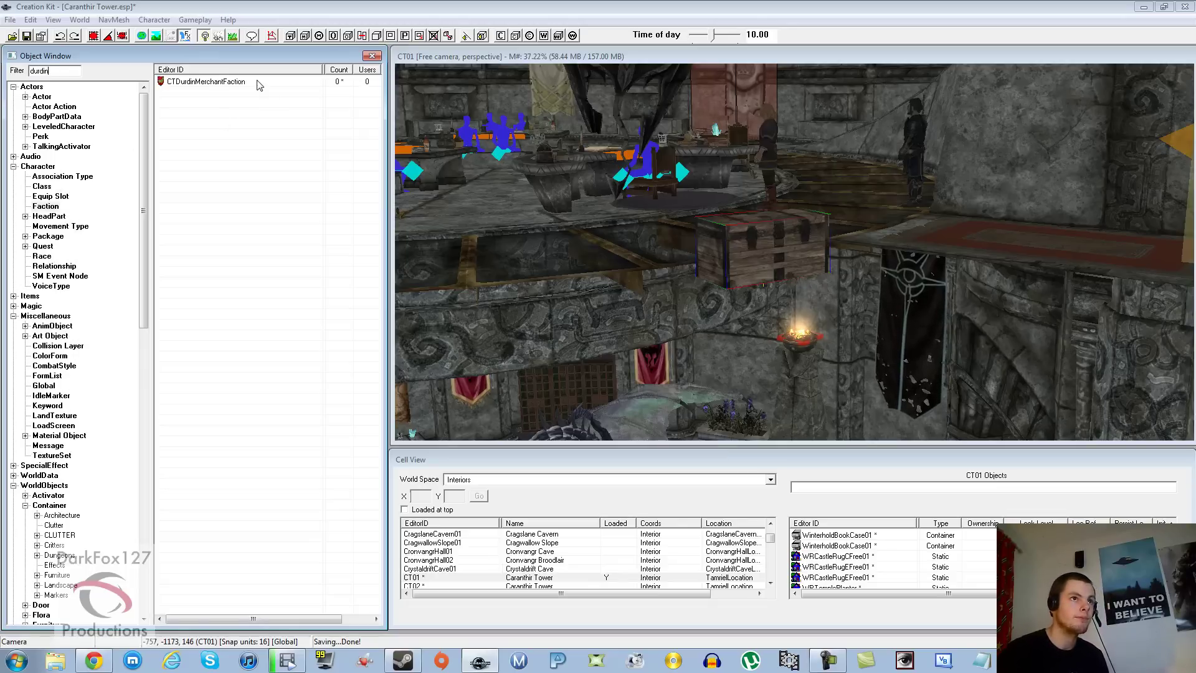
double_click(257, 81)
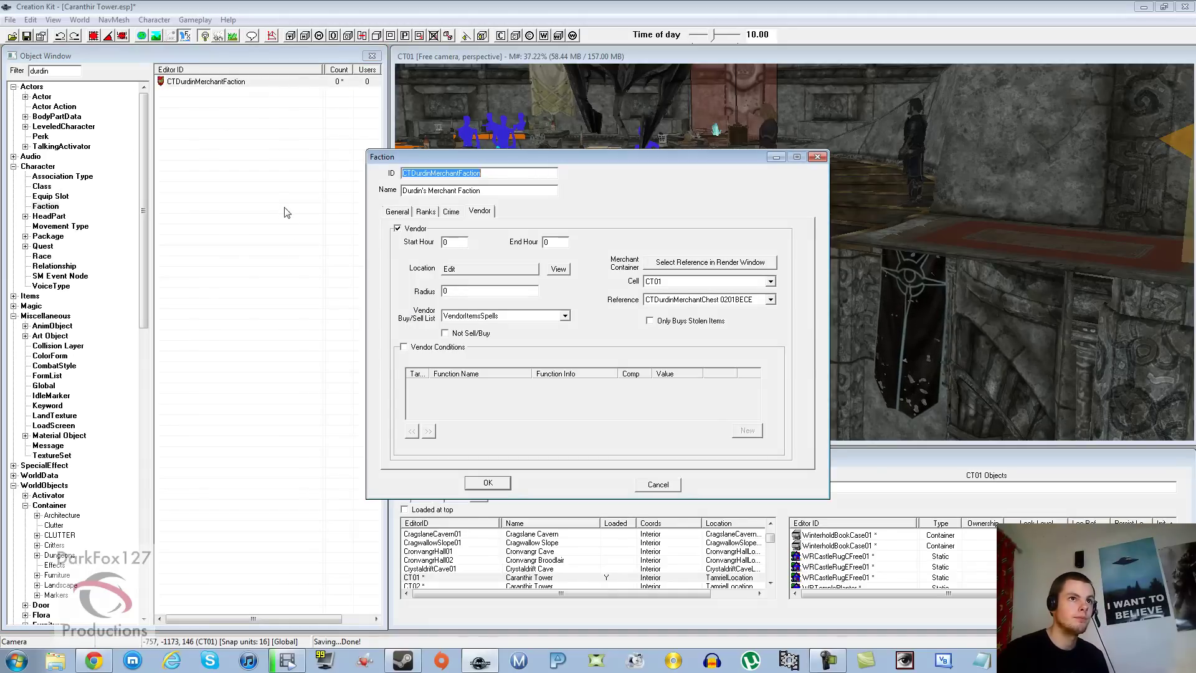
click(491, 318)
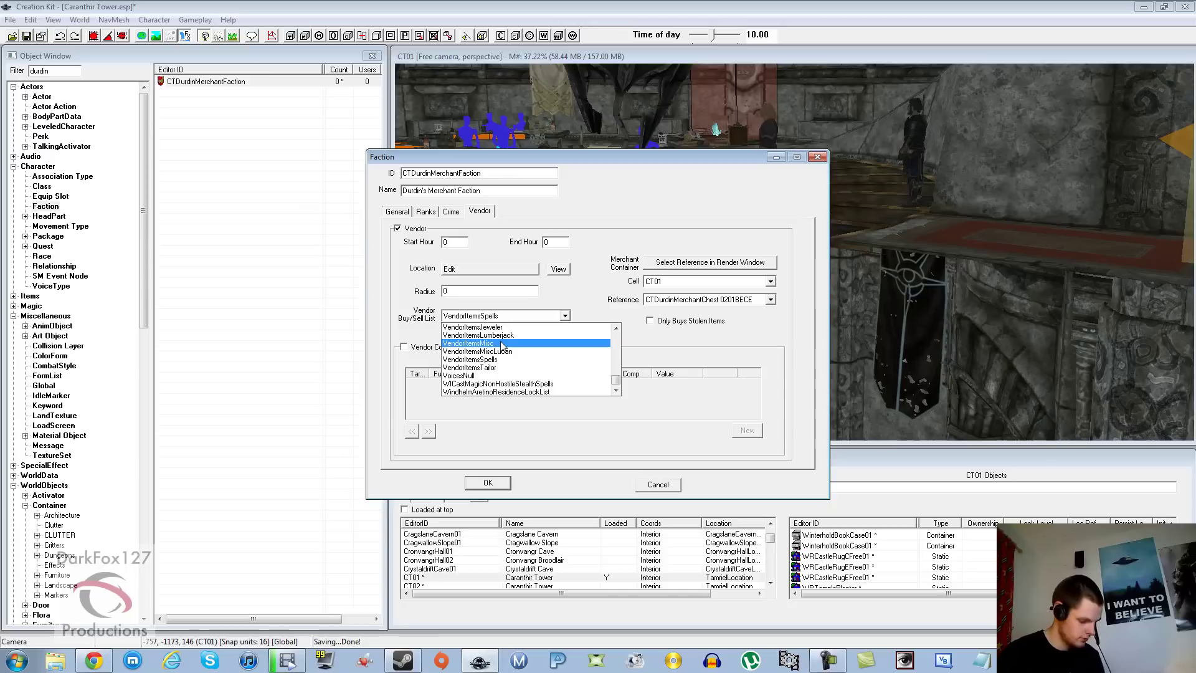
text(ct)
key(Return)
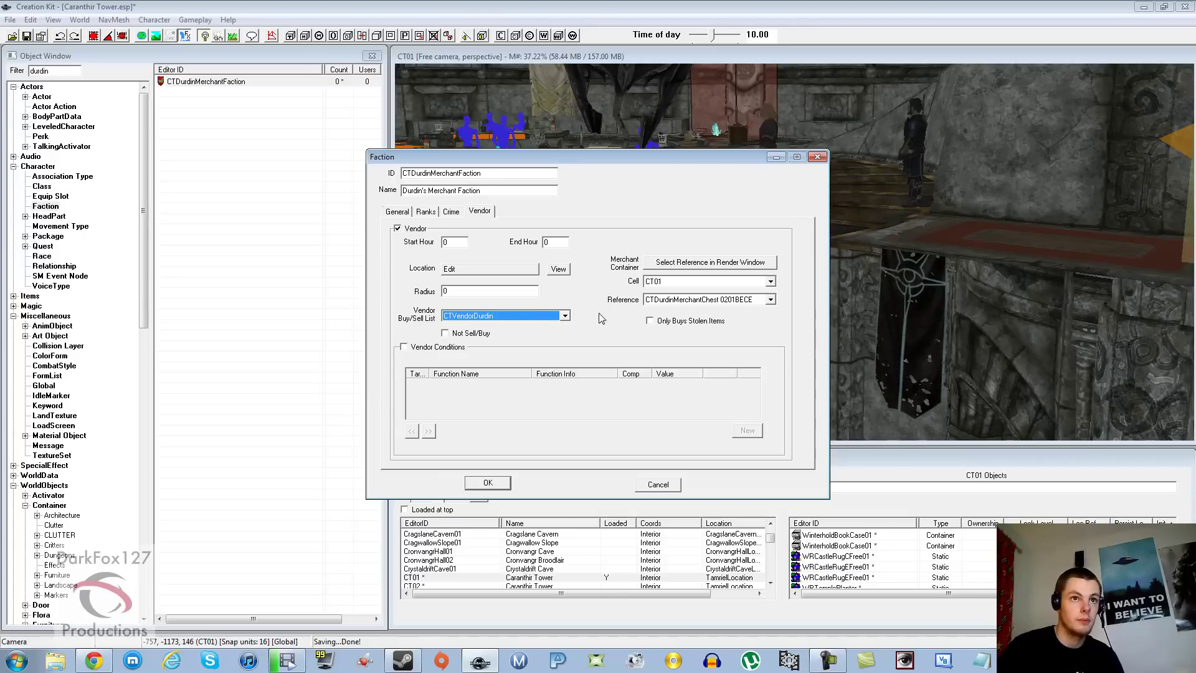
Set the merchant faction's vendor end hour to 24
click(566, 244)
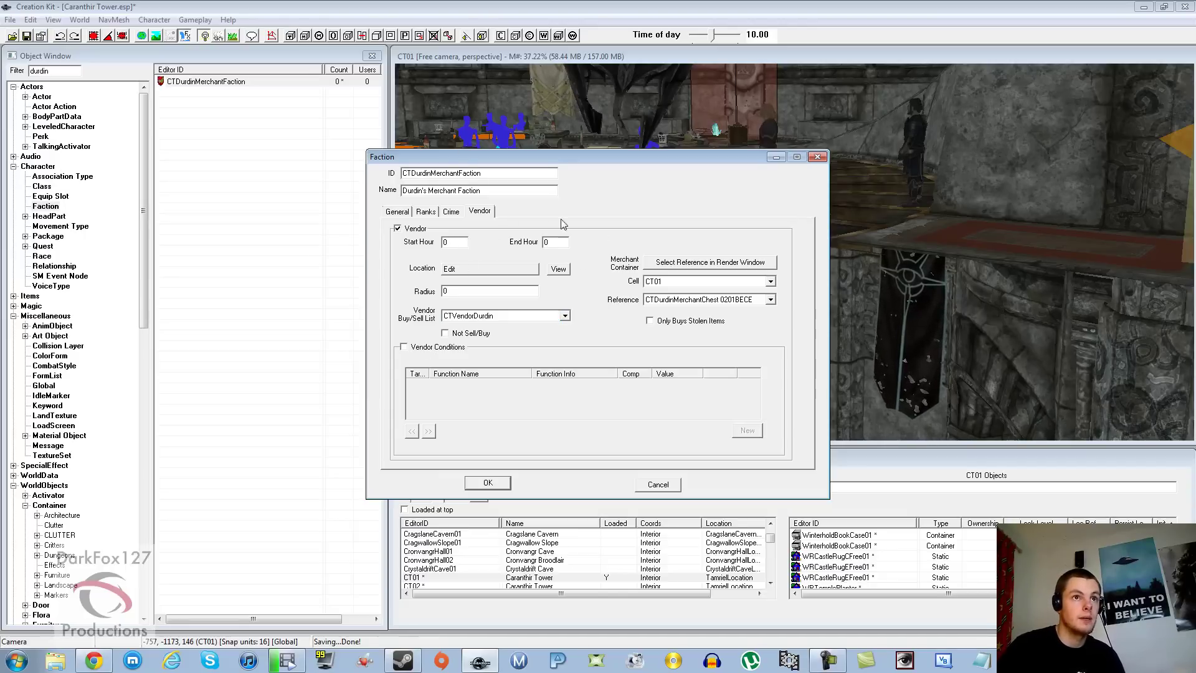
key(BackSpace)
text(24)
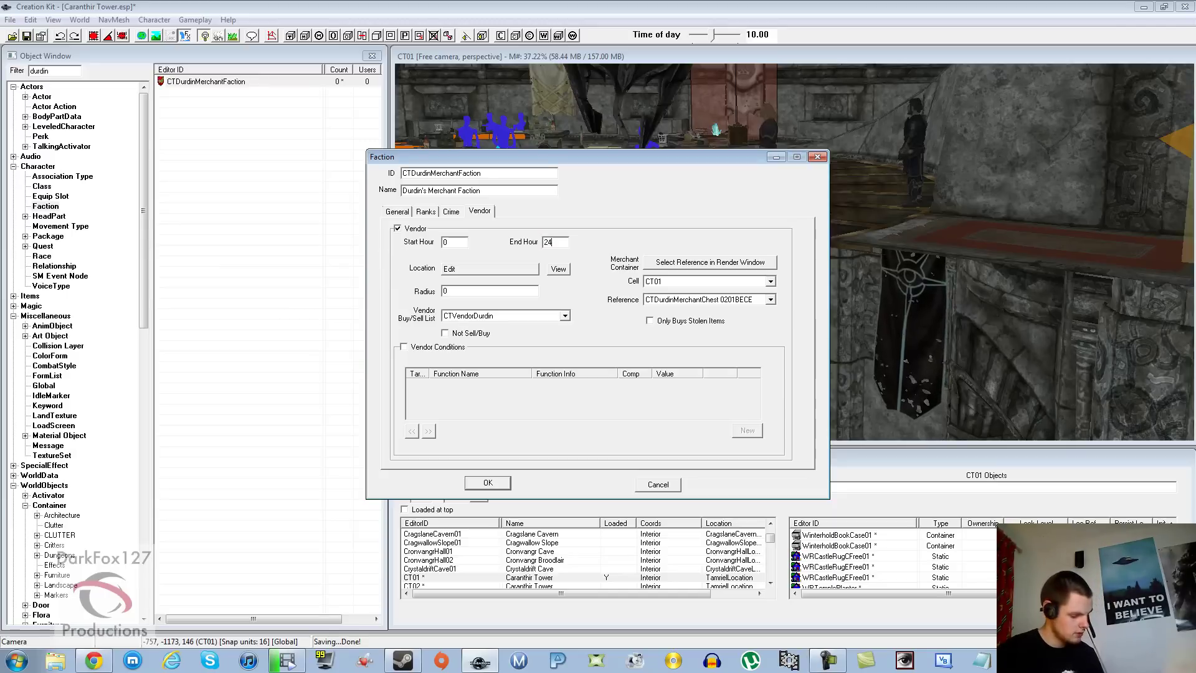
click(455, 246)
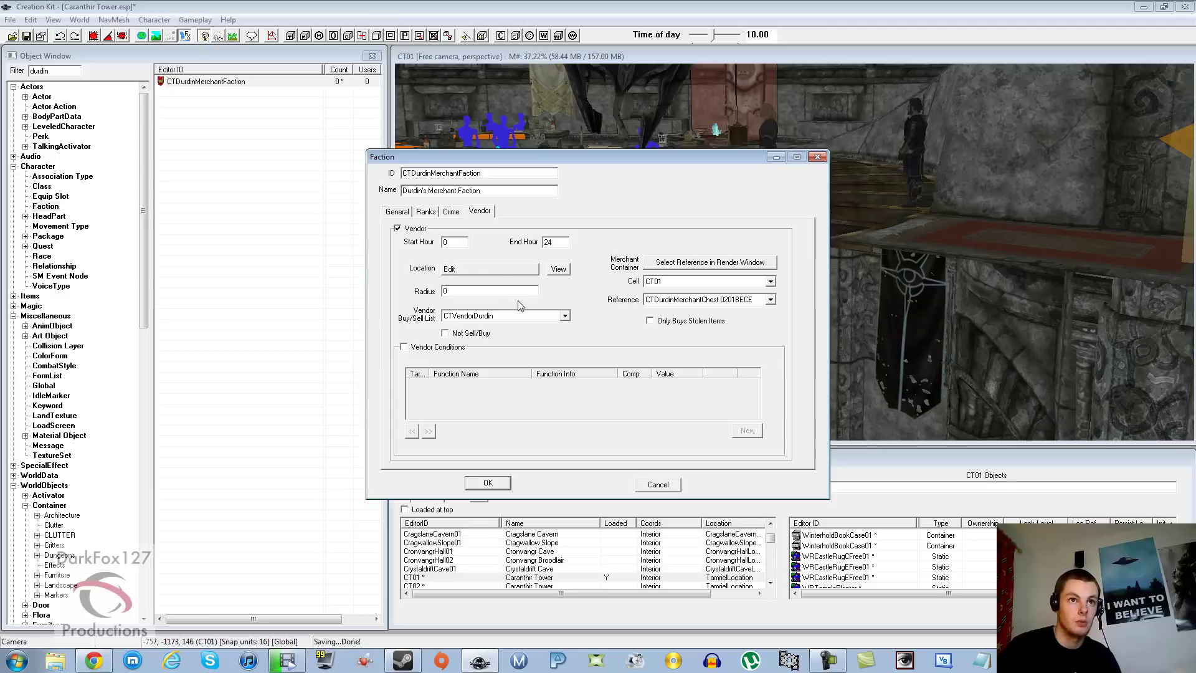
Set the faction's vendor start hour to 8 and end hour to 16, and save the faction
double_click(450, 242)
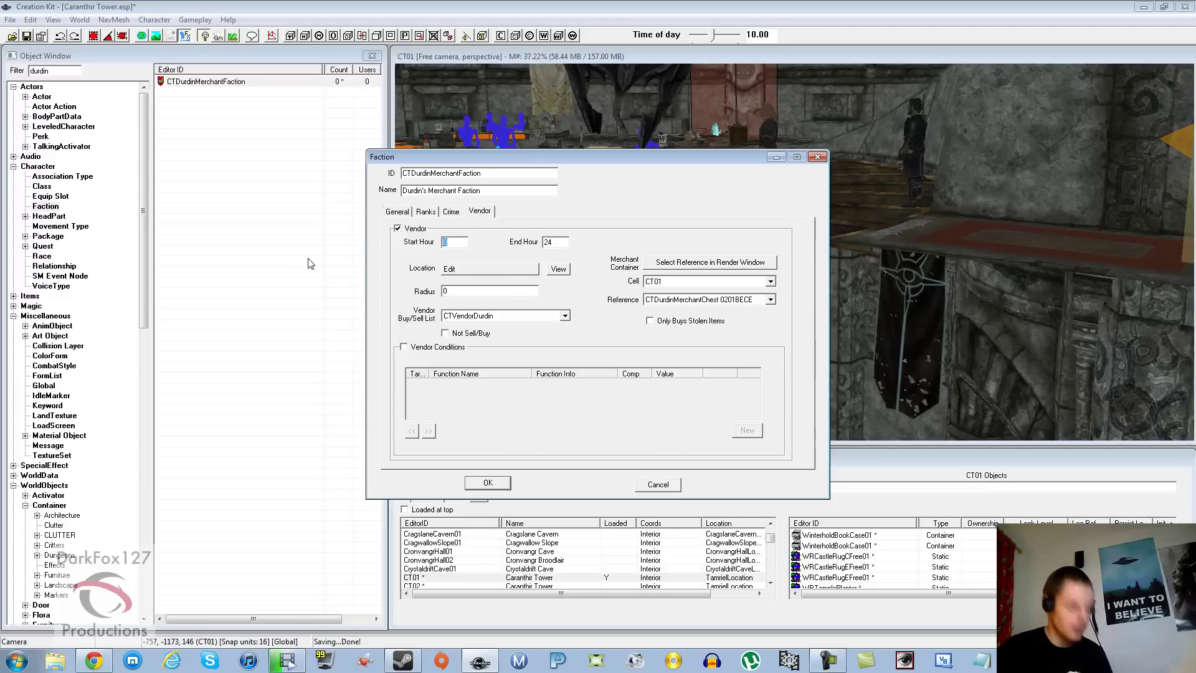
text(8)
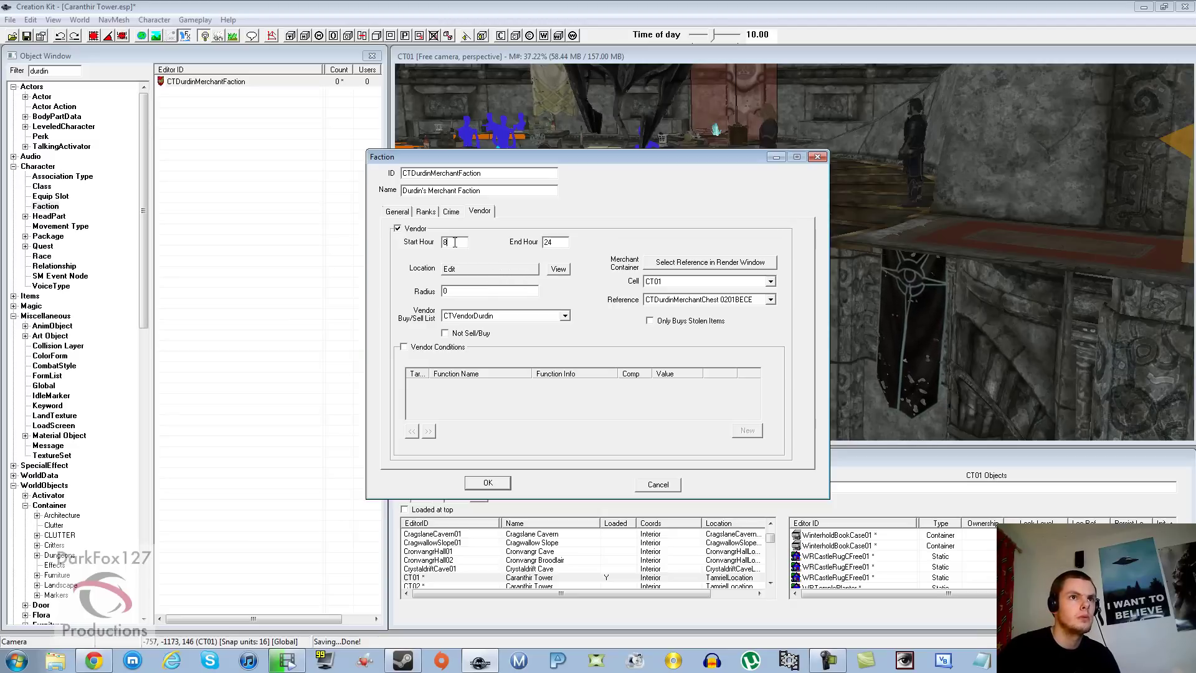
double_click(548, 242)
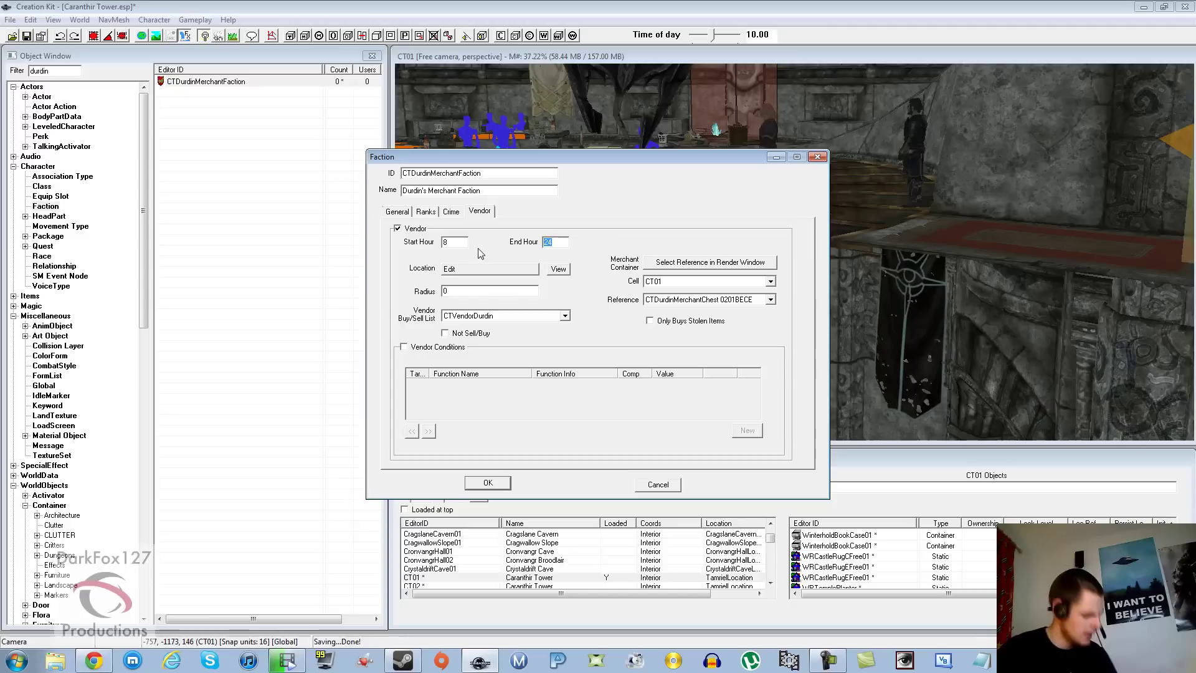
text(16)
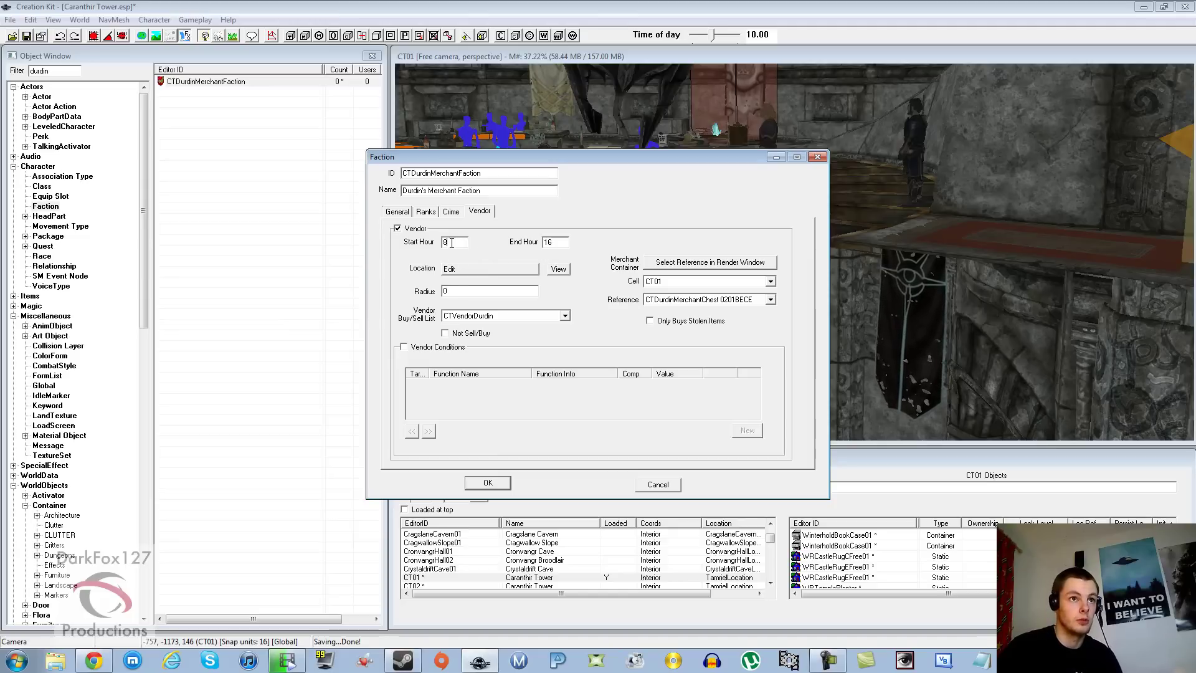
click(400, 213)
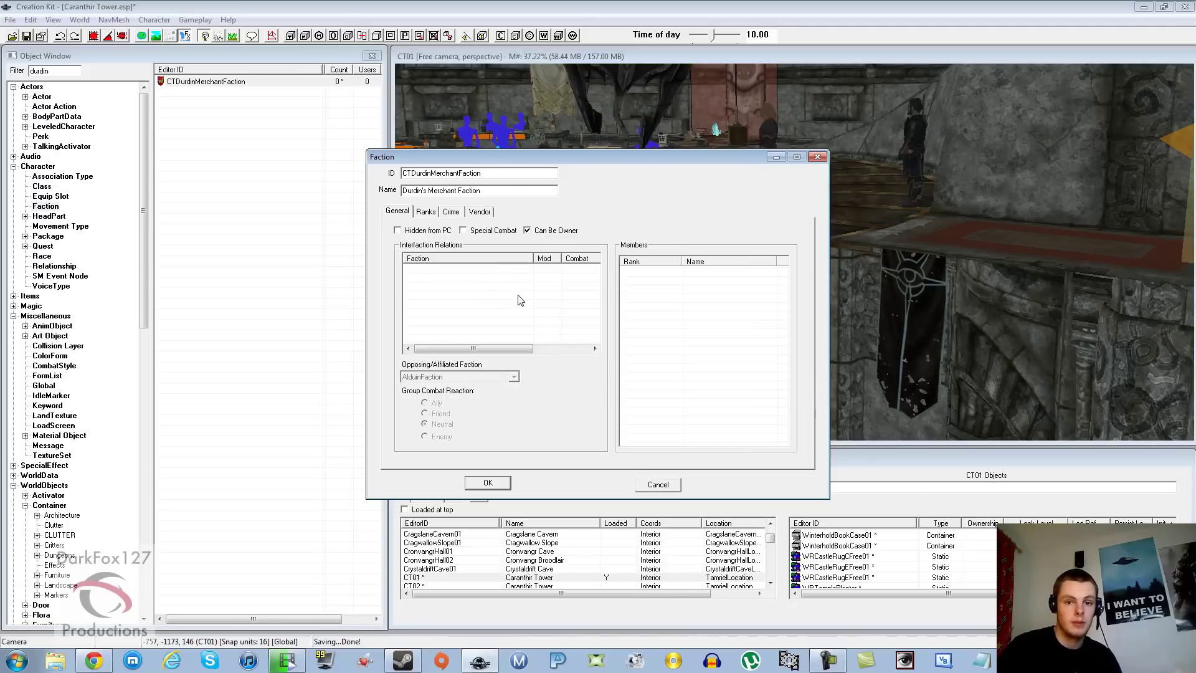
click(471, 214)
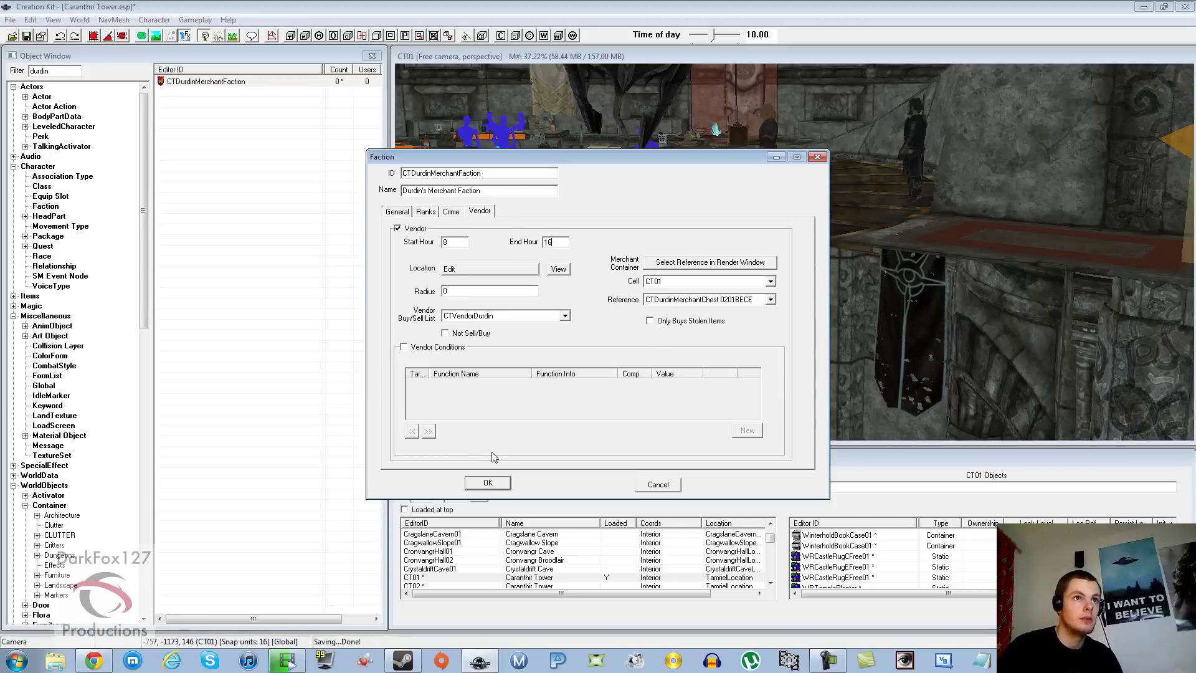
click(491, 485)
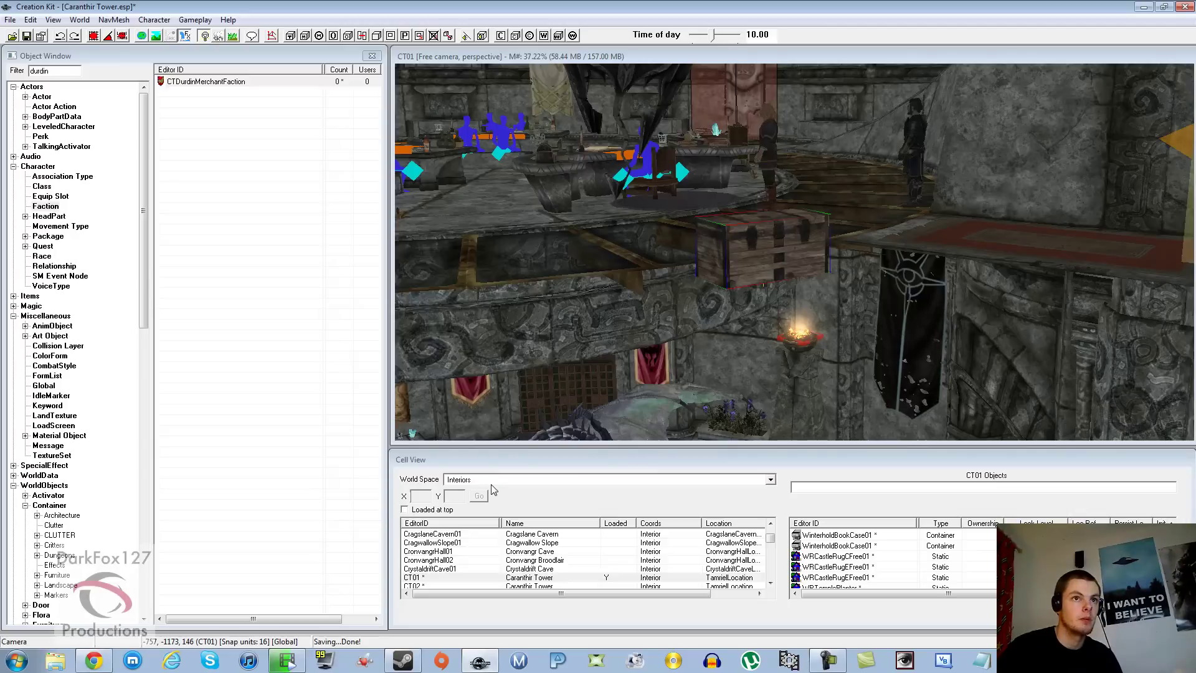
Locate the CTDurdin actor inside Caranthir Tower and open its actor settings
click(332, 229)
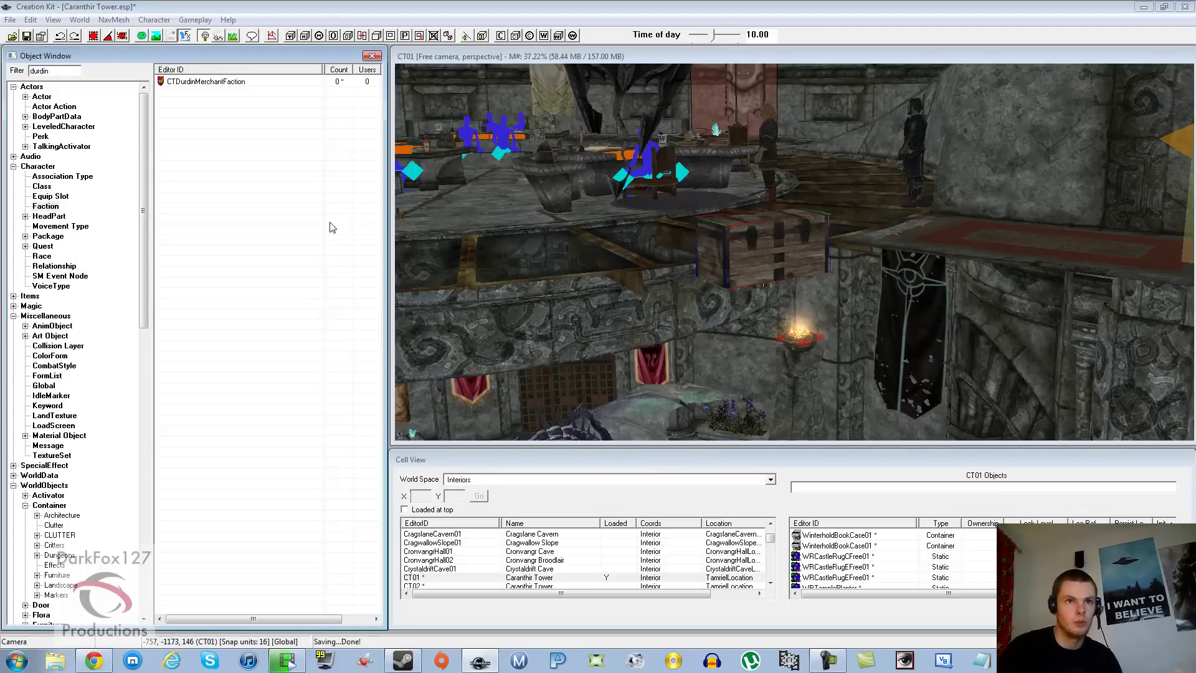
scroll(617, 214, up, 5)
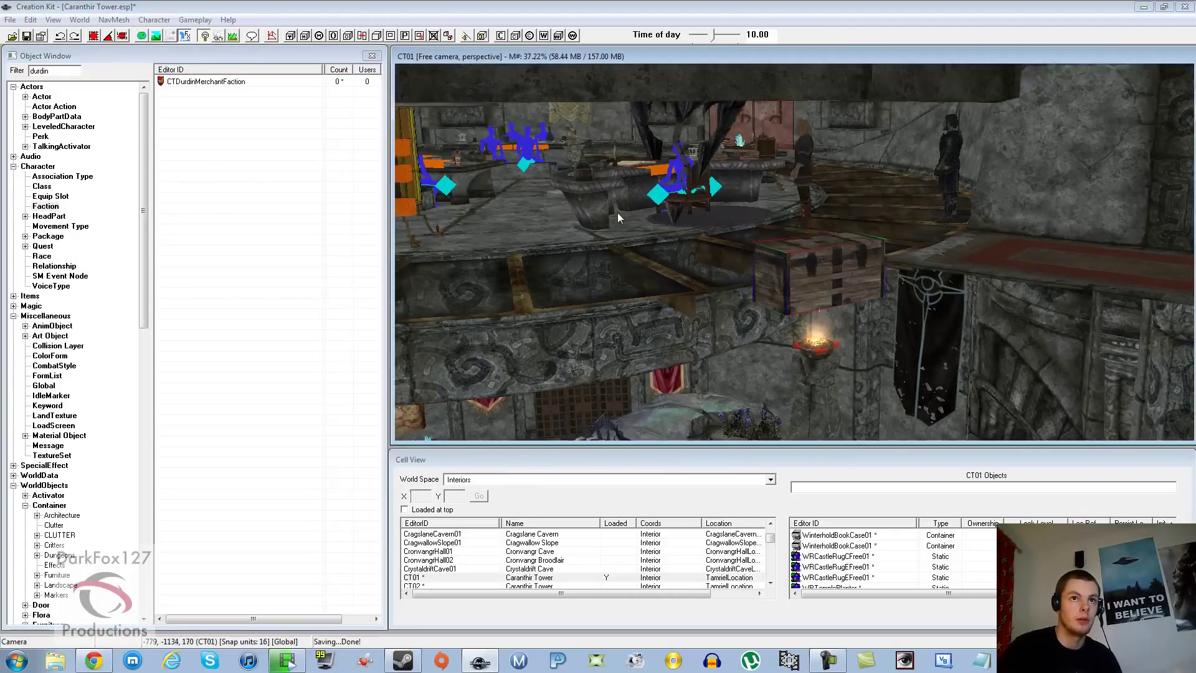
click(794, 301)
shift+middle_drag(794, 300, 945, 301)
scroll(964, 304, down, 3)
mouse_move(965, 304)
shift+middle_down()
mouse_move(830, 266)
mouse_move(803, 267)
mouse_move(811, 274)
shift+middle_up()
double_click(803, 266)
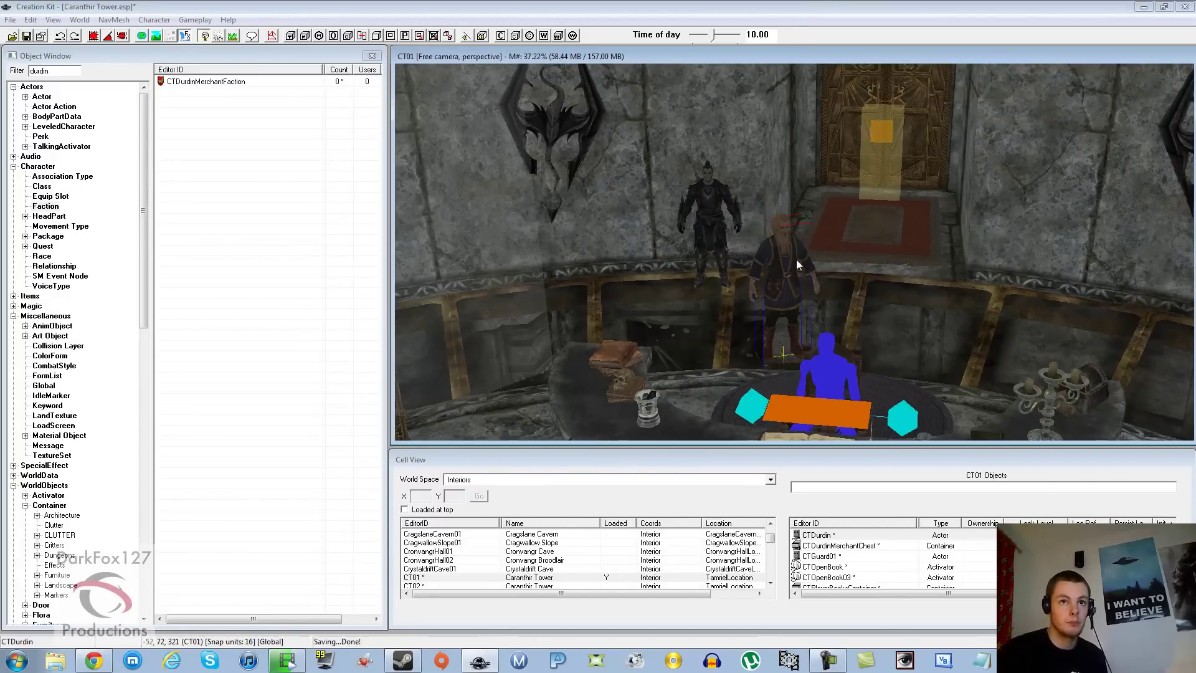
click(680, 226)
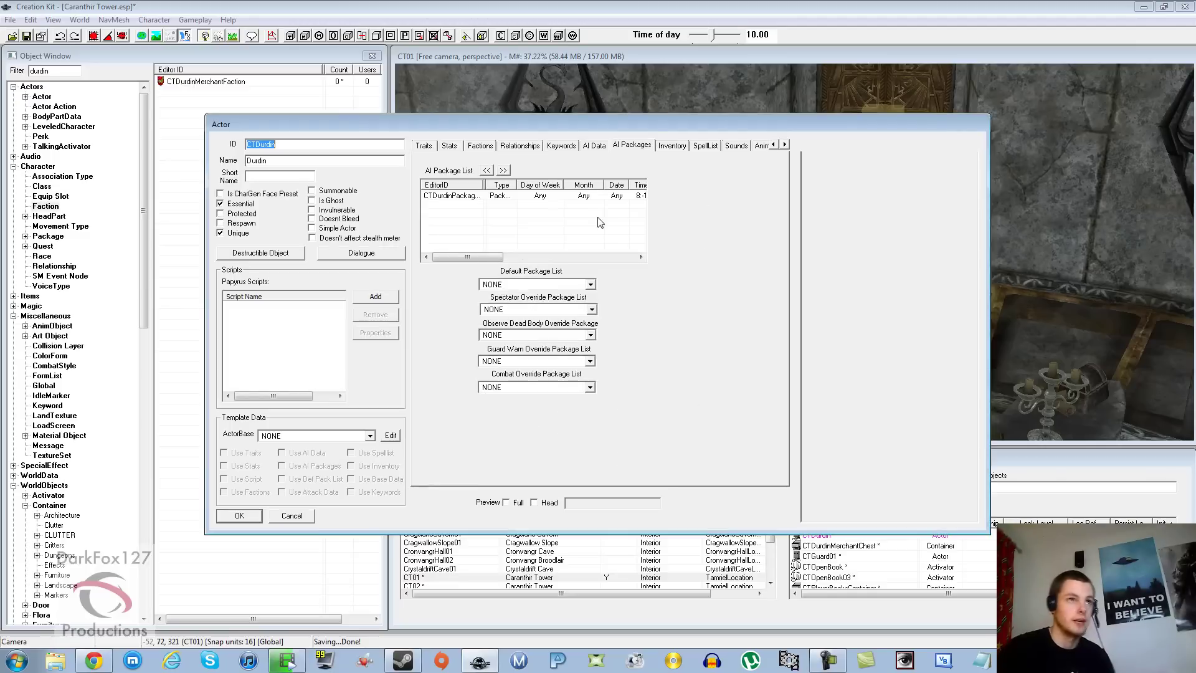
Add CTDurdinMerchantFaction to the CTDurdin actor's factions, then save the actor and its reference
click(478, 145)
right_click(508, 241)
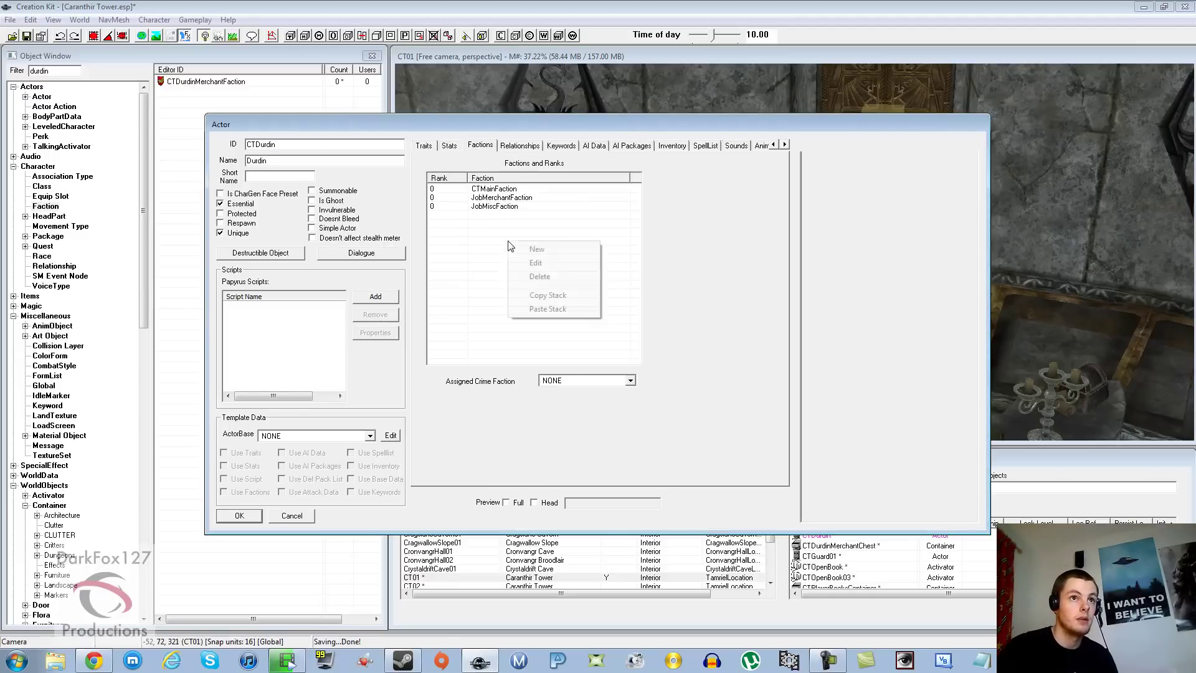
click(526, 249)
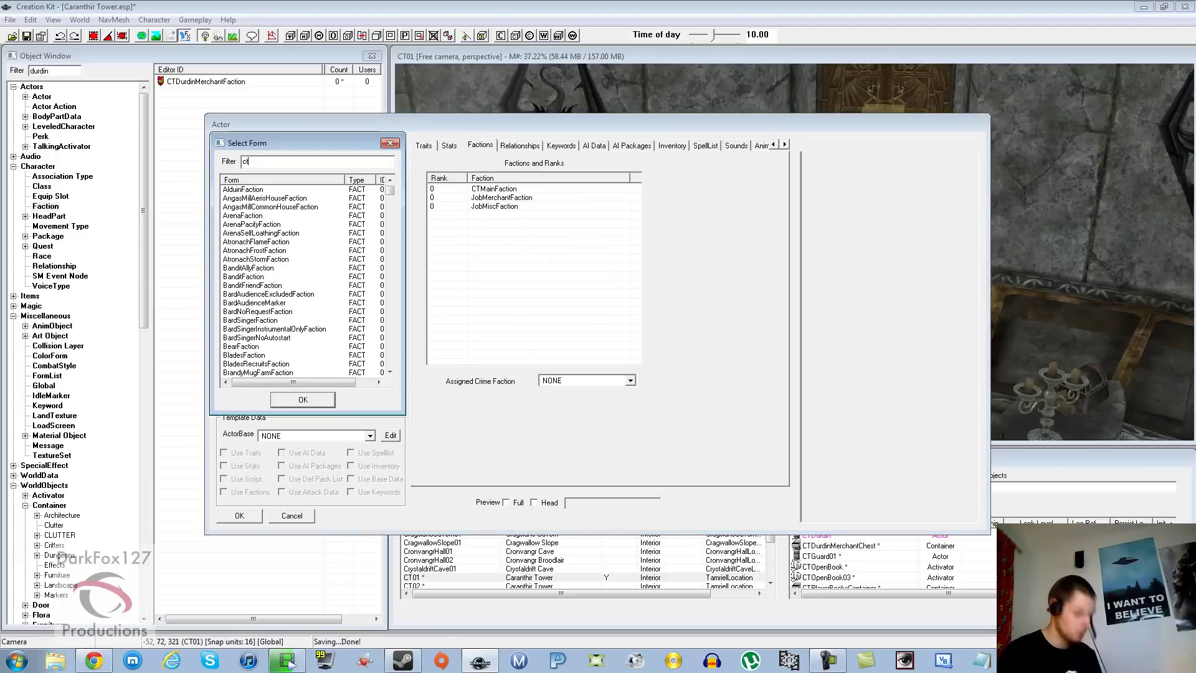
text(ct)
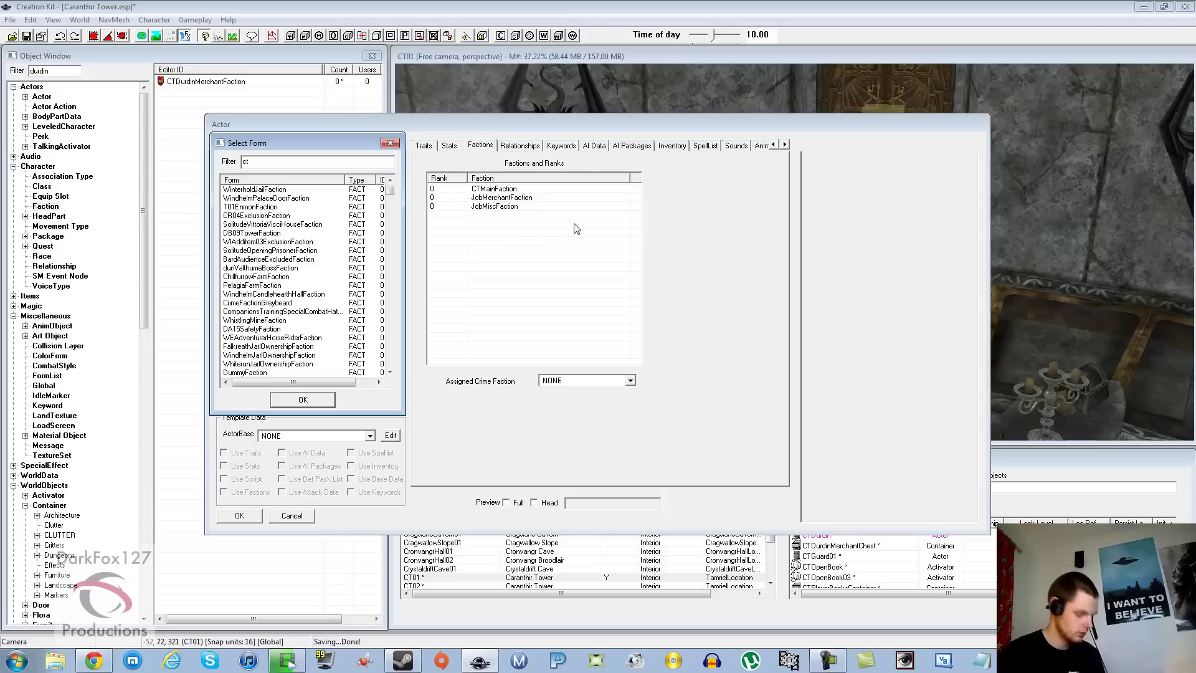
text(d)
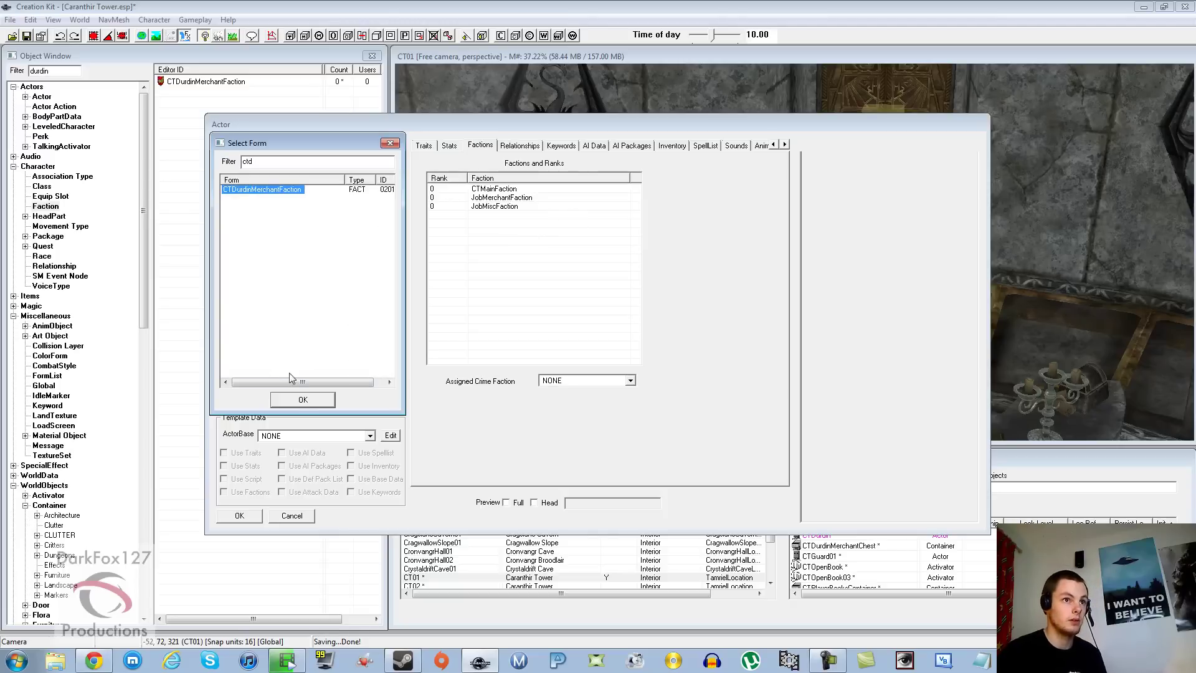
click(304, 398)
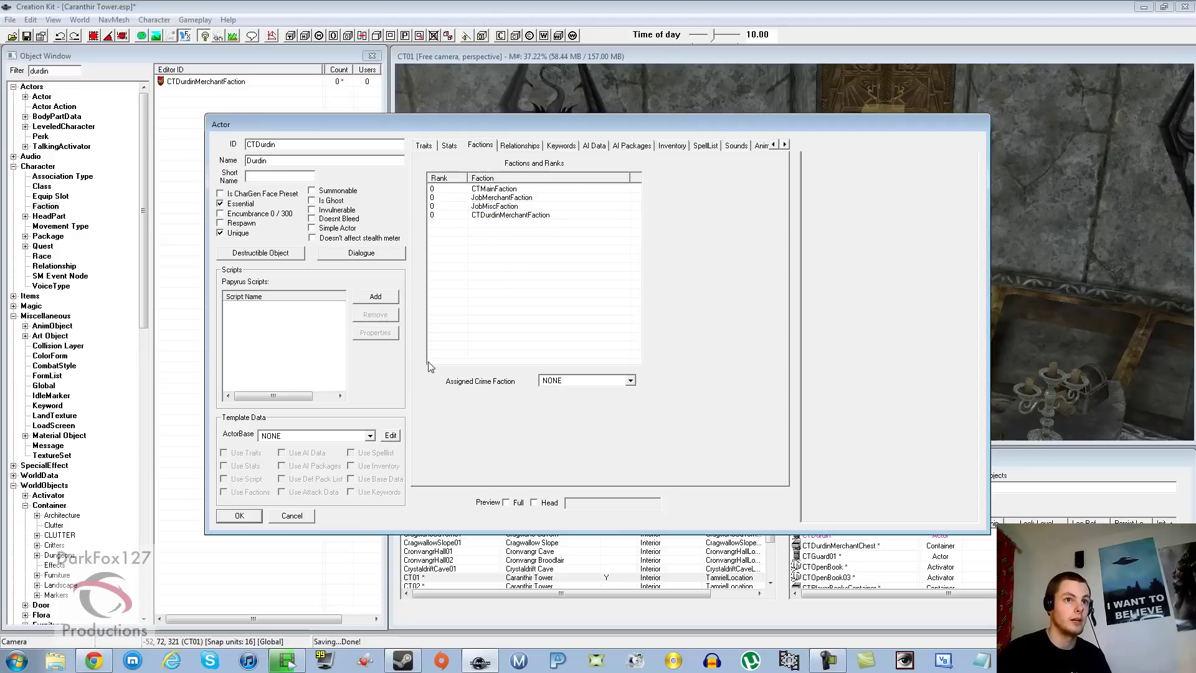
click(242, 519)
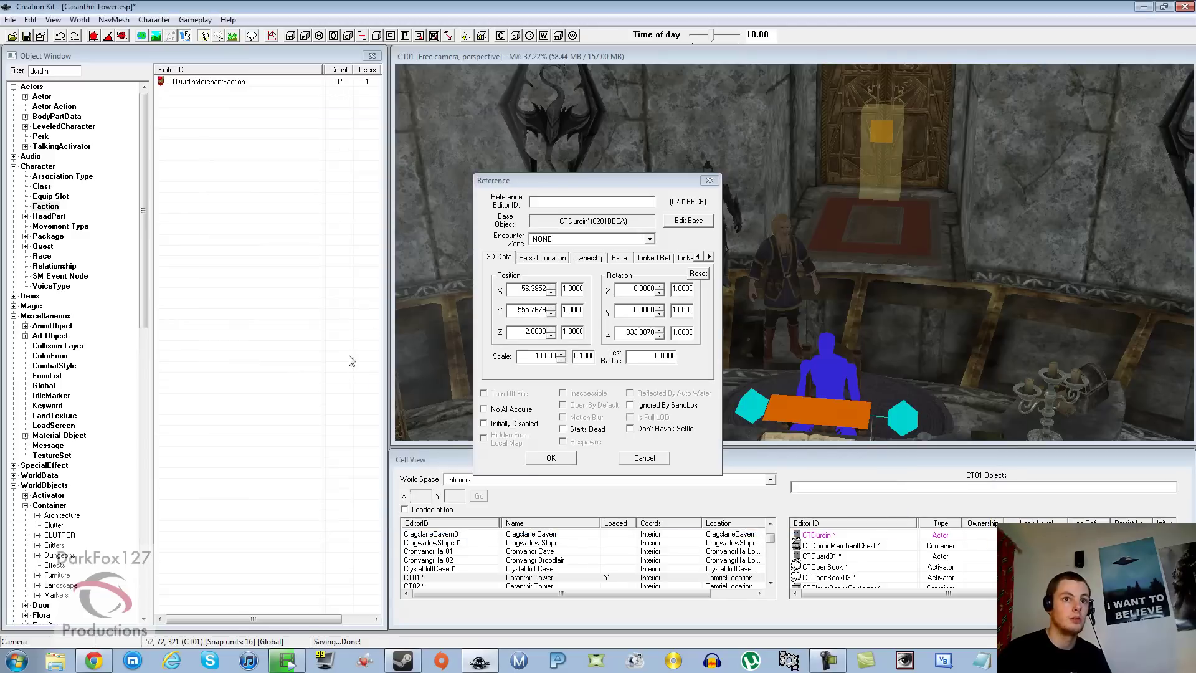
click(540, 458)
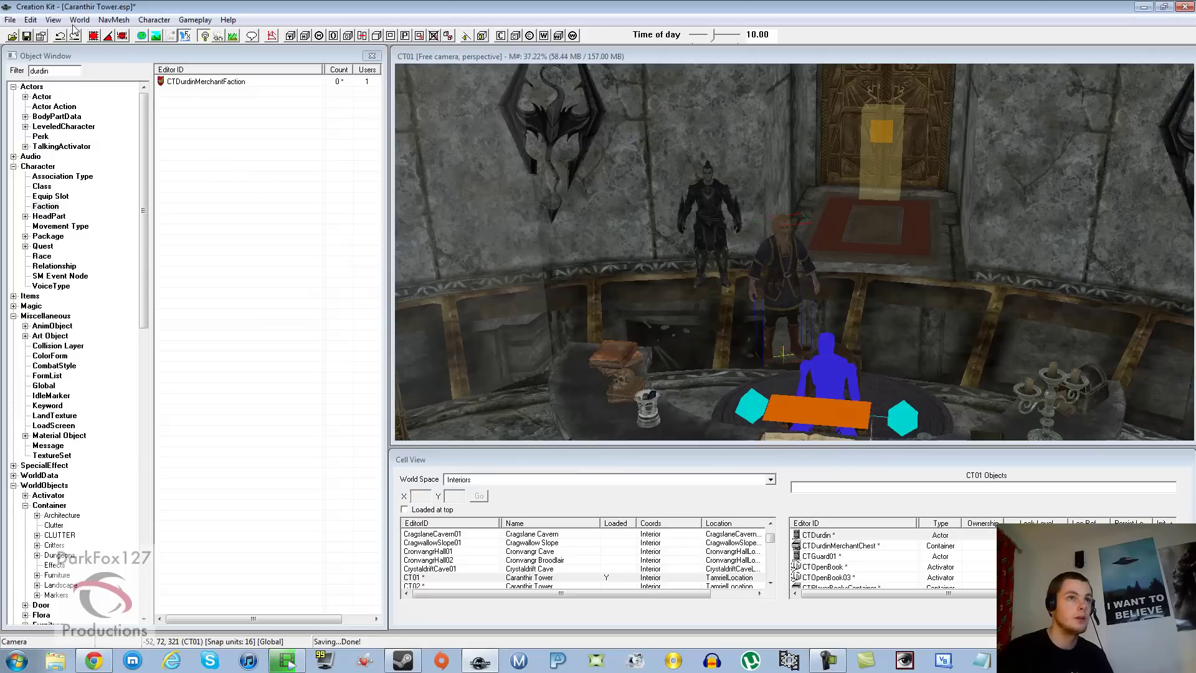
middle_drag(614, 229, 639, 290)
click(633, 356)
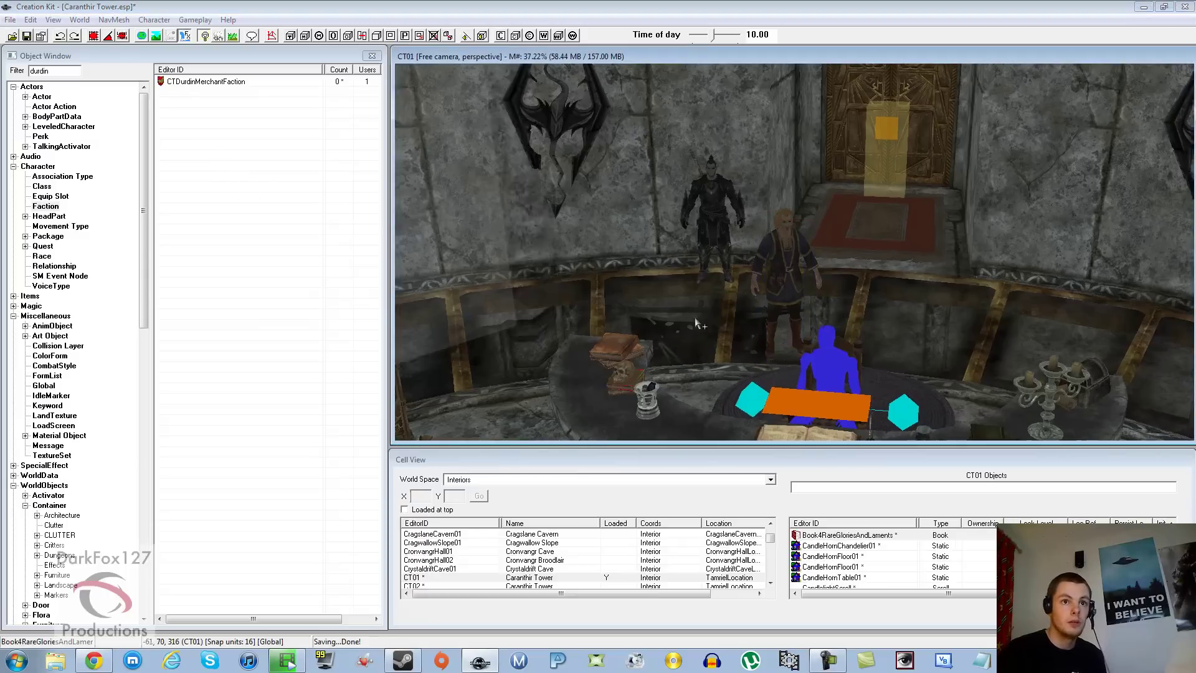
middle_drag(634, 357, 699, 269)
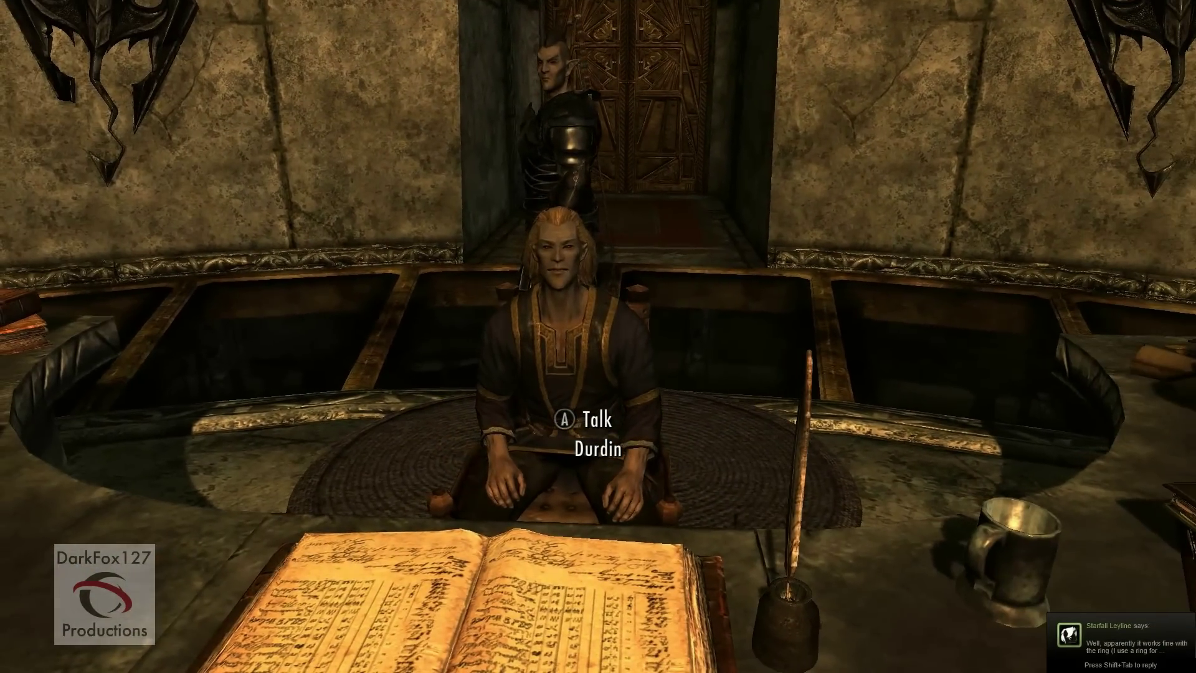
In Skyrim, talk to Durdin, ask what he has for sale, and browse the books in his merchant stock
key(e)
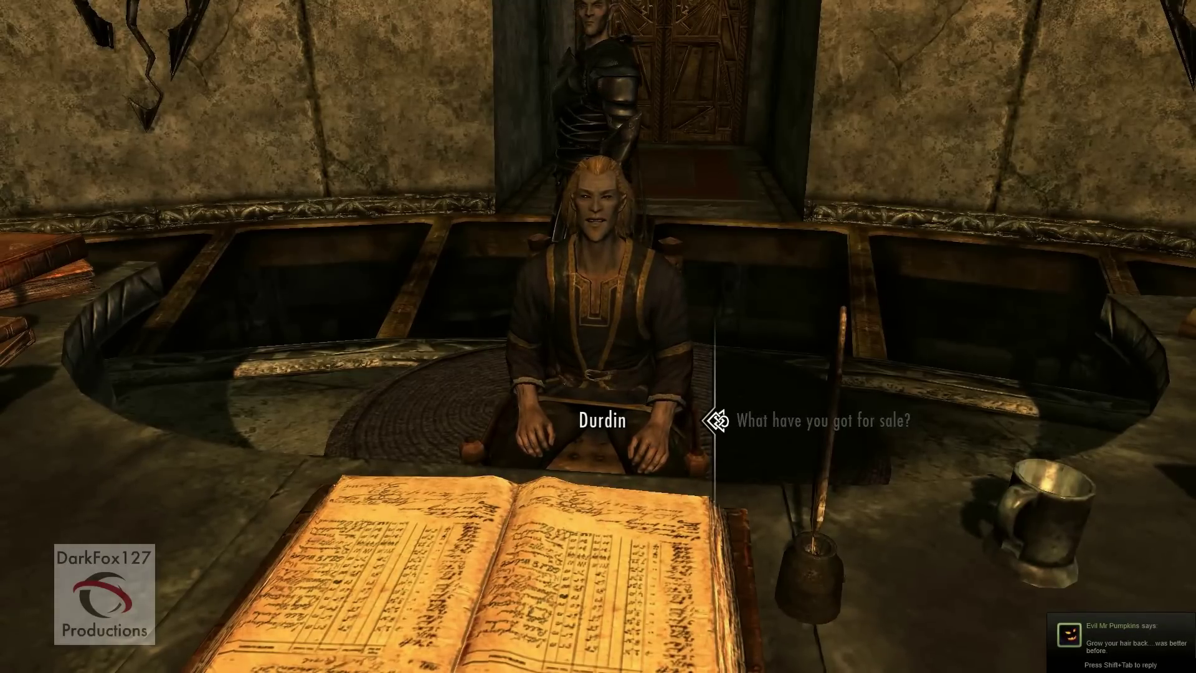
key(e)
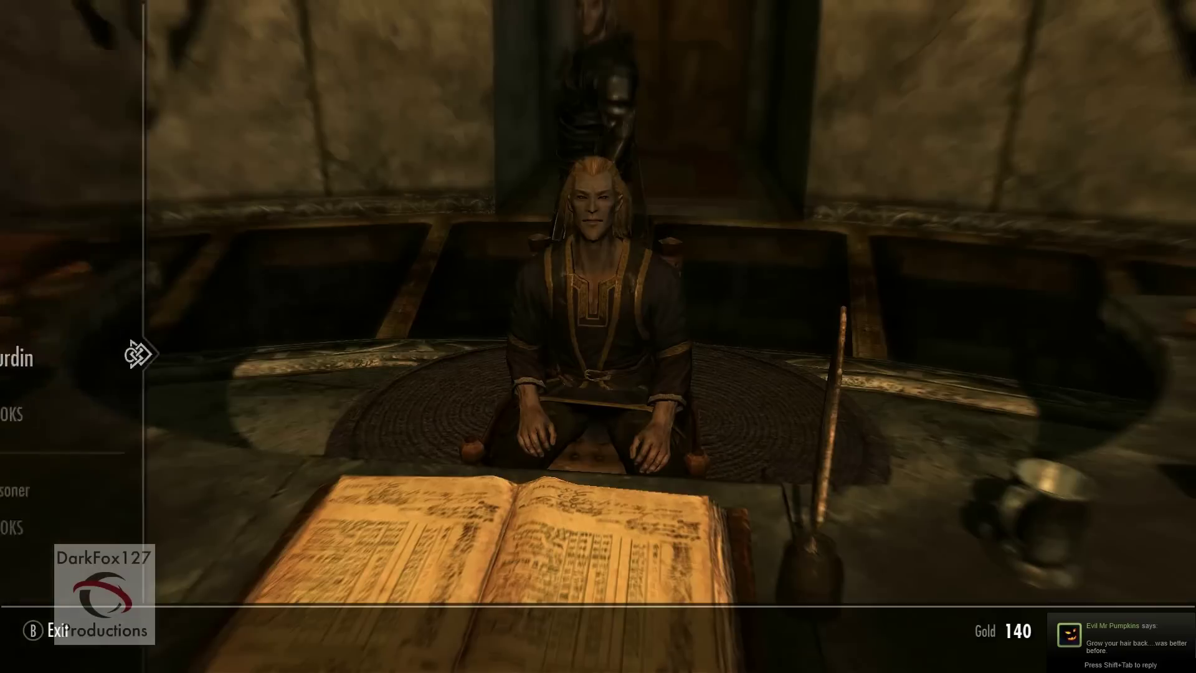
key(Down)
key(Right)
key(Down)
key(Down)
key(Down)
key(Down)
key(Down)
key(Down)
key(Down)
key(Down)
key(Down)
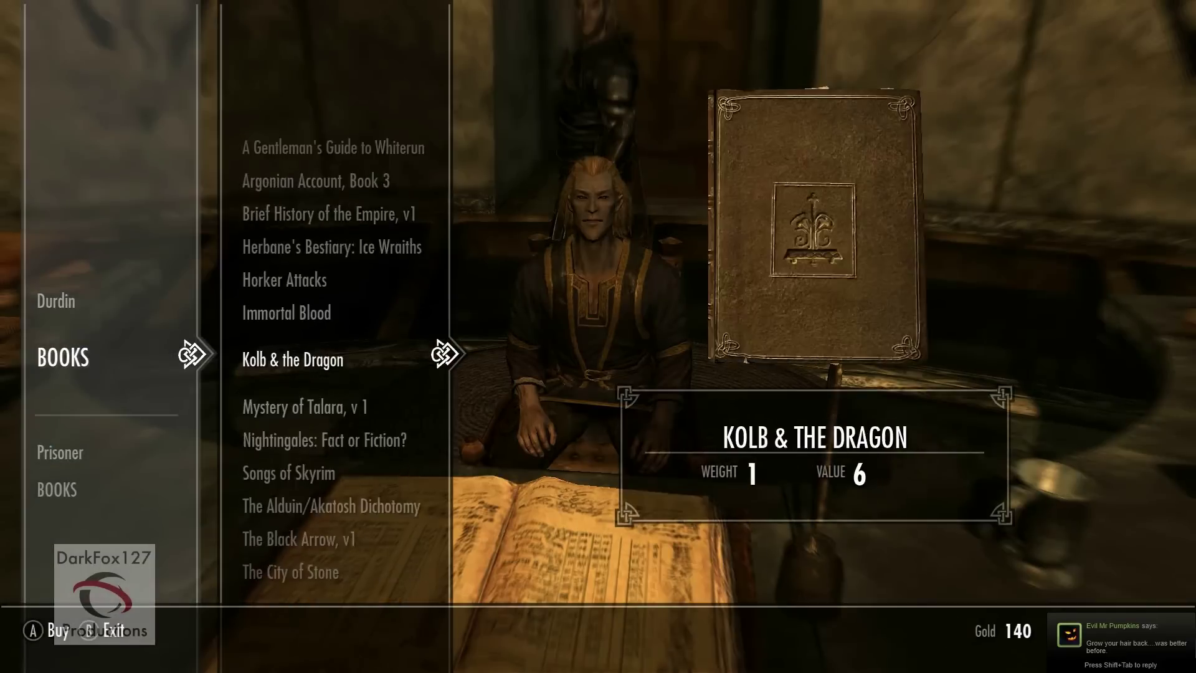
key(Down)
key(Down)
key(Down)
key(Down)
key(Down)
key(Down)
key(Down)
key(Left)
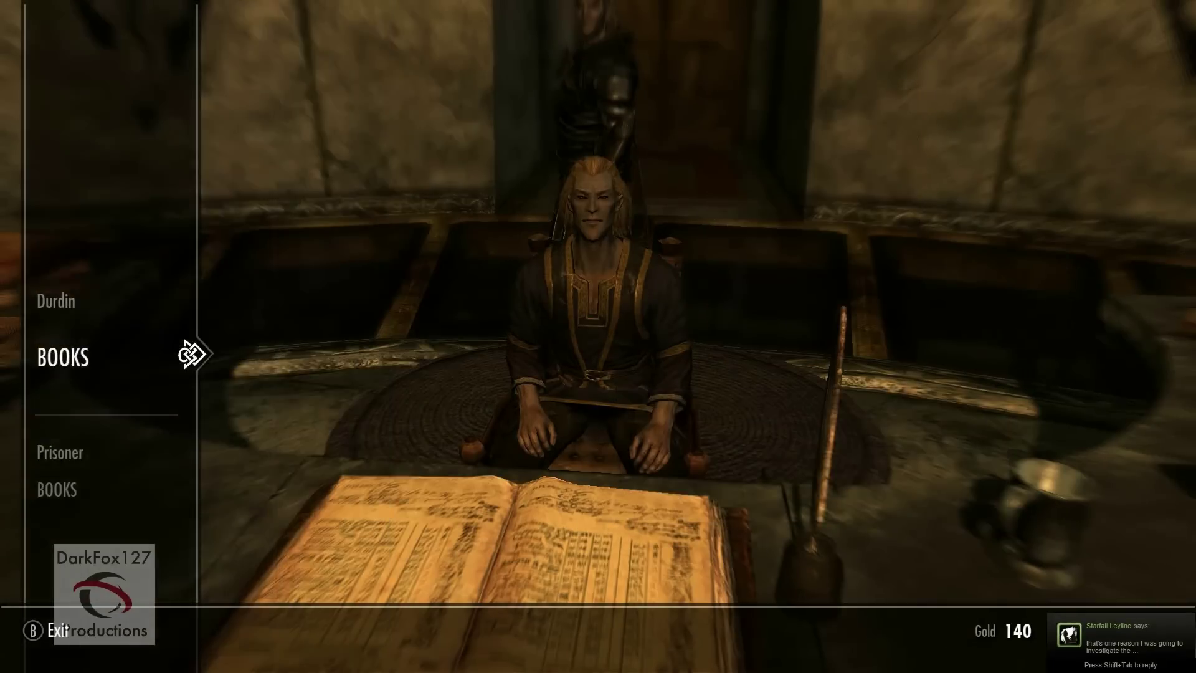
Check the player's own books offered for sale to Durdin, then leave the barter screen and the conversation
key(Down)
key(Right)
key(Left)
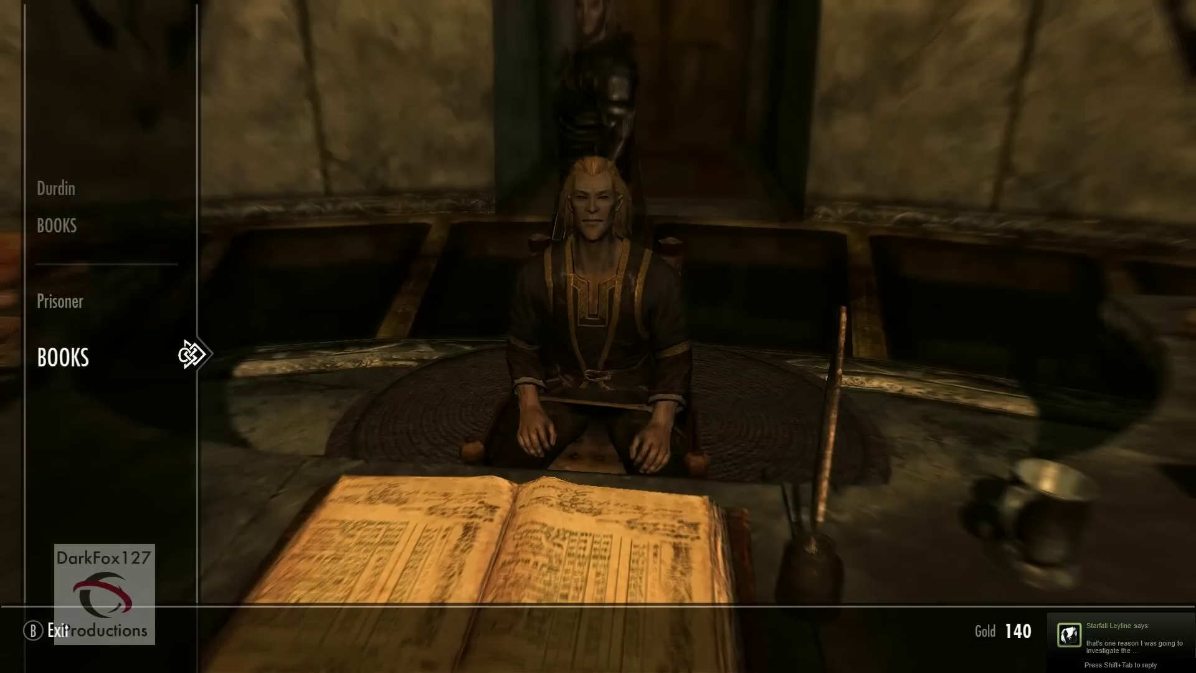
key(Up)
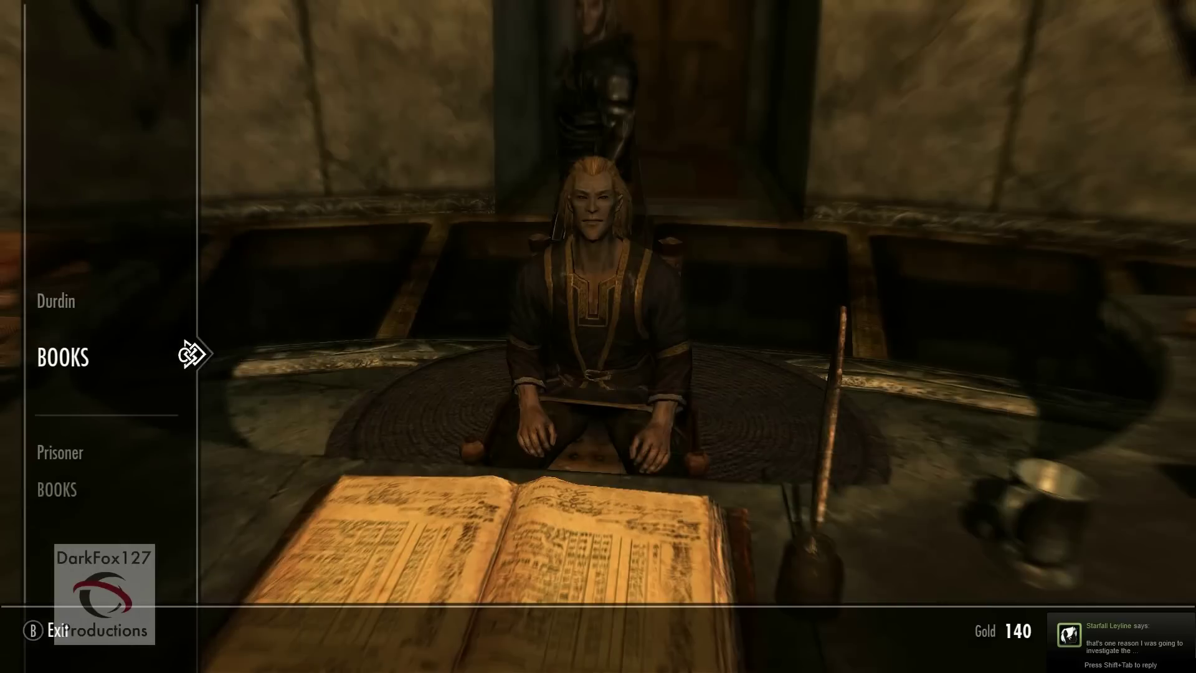
key(Tab)
key(Tab)
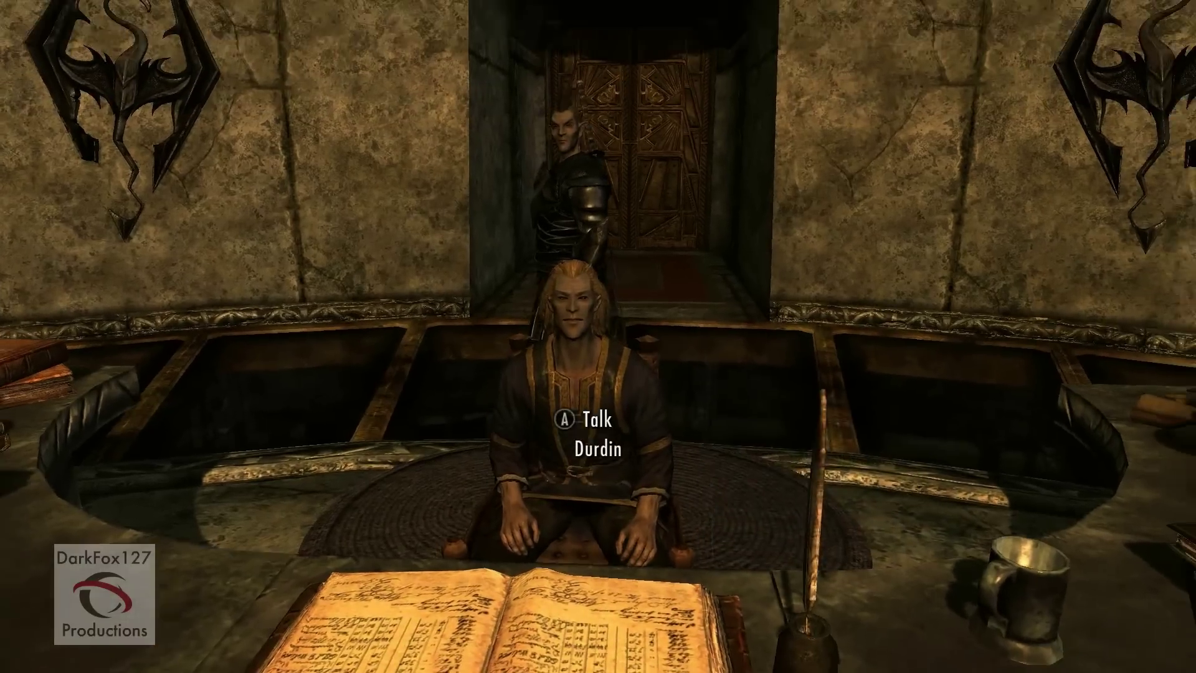